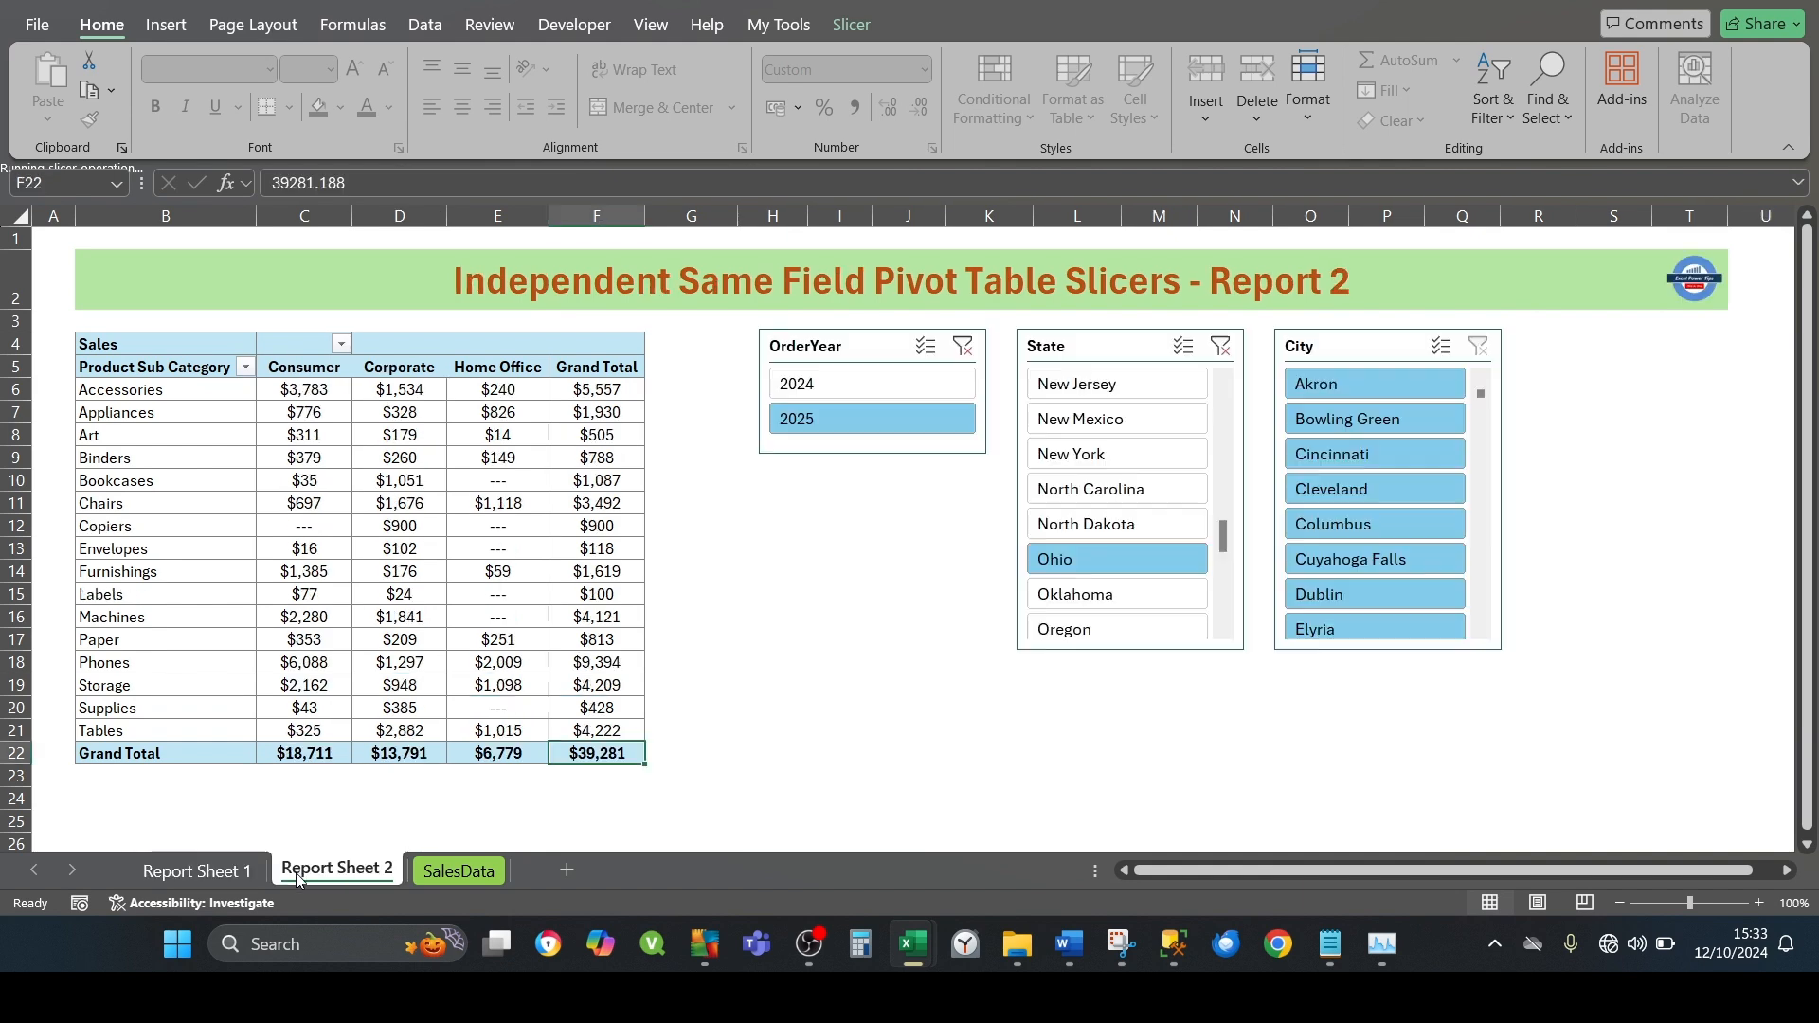
# Compare the PivotTables and slicer selections on Report Sheet 1 and Report Sheet 2
pyautogui.click(212, 872)
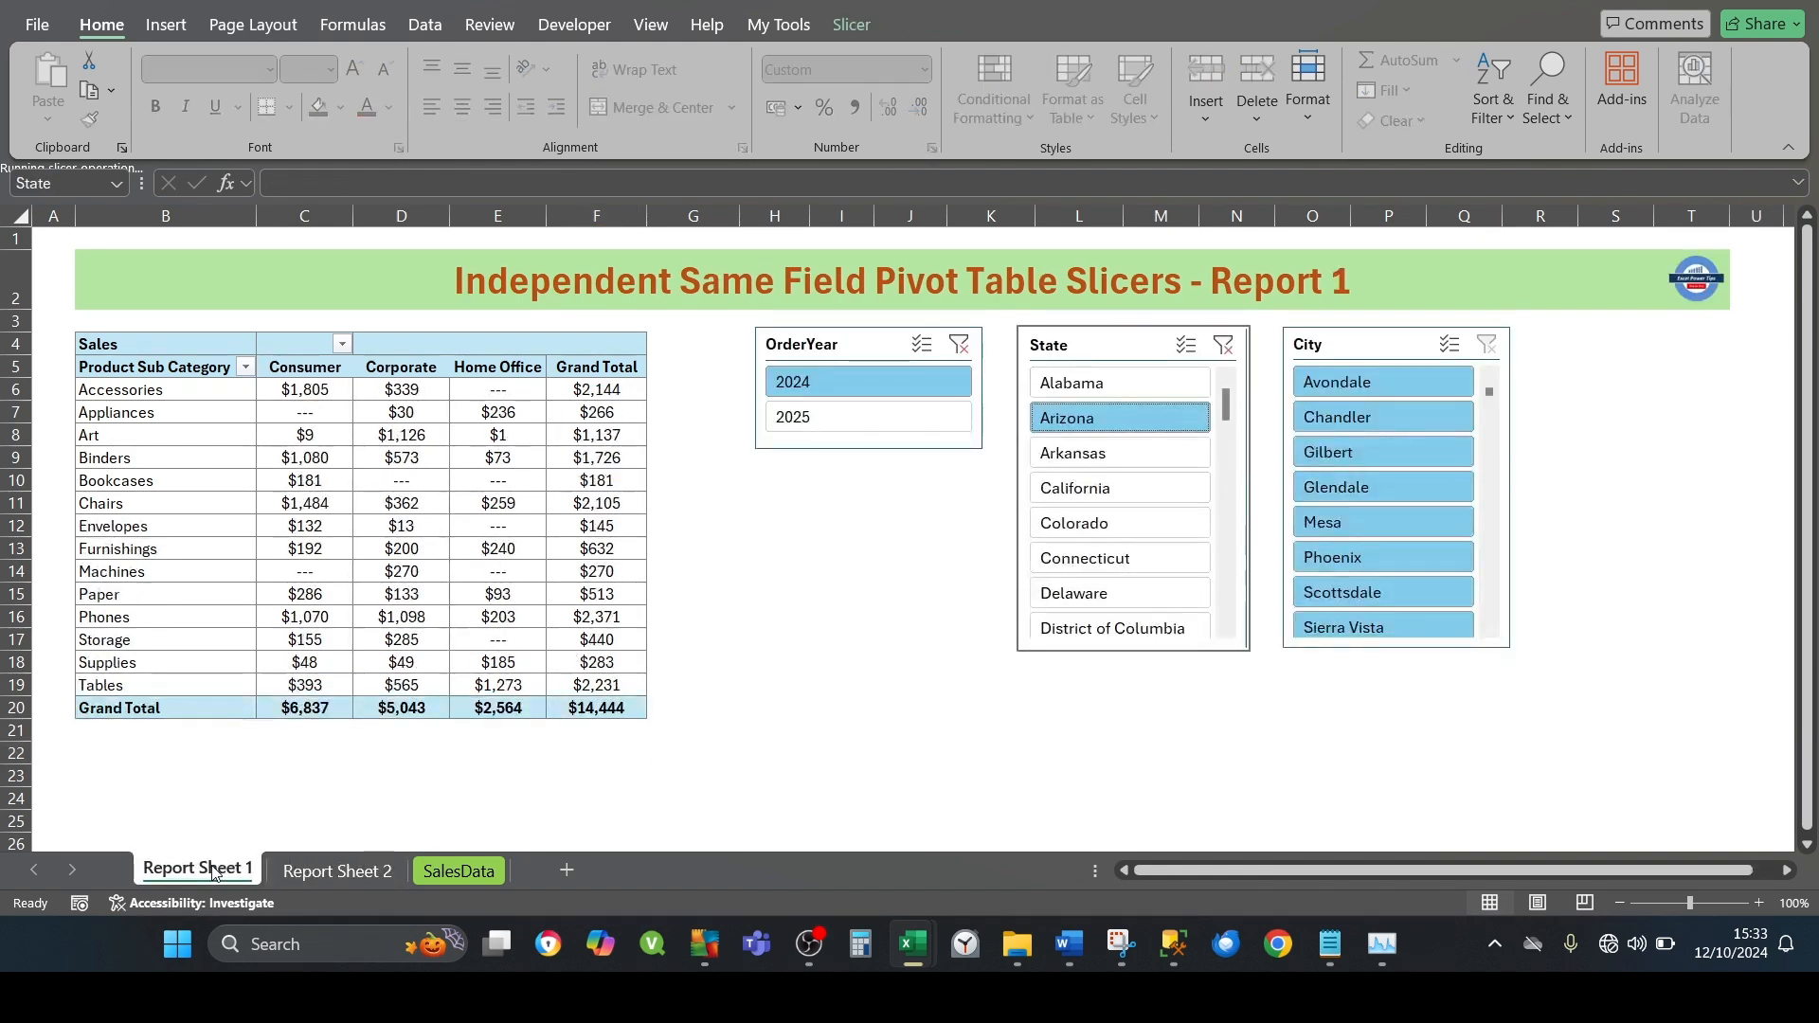
pyautogui.click(294, 873)
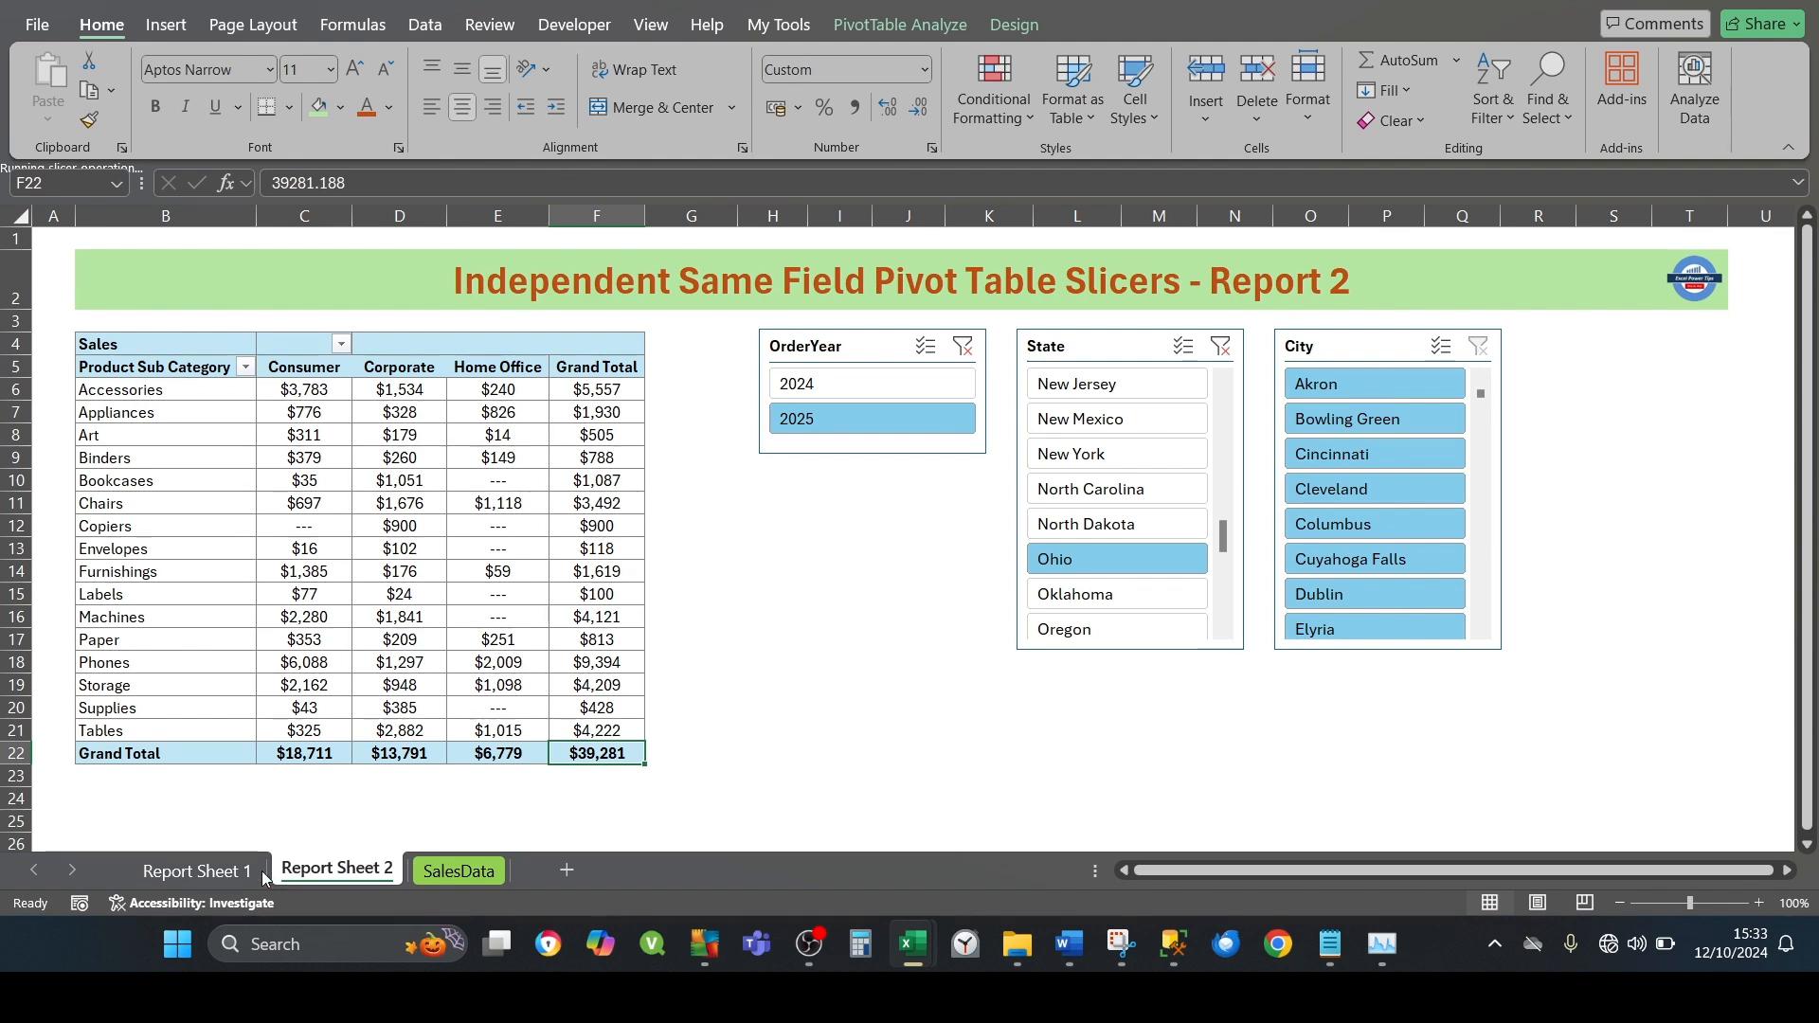
pyautogui.click(212, 873)
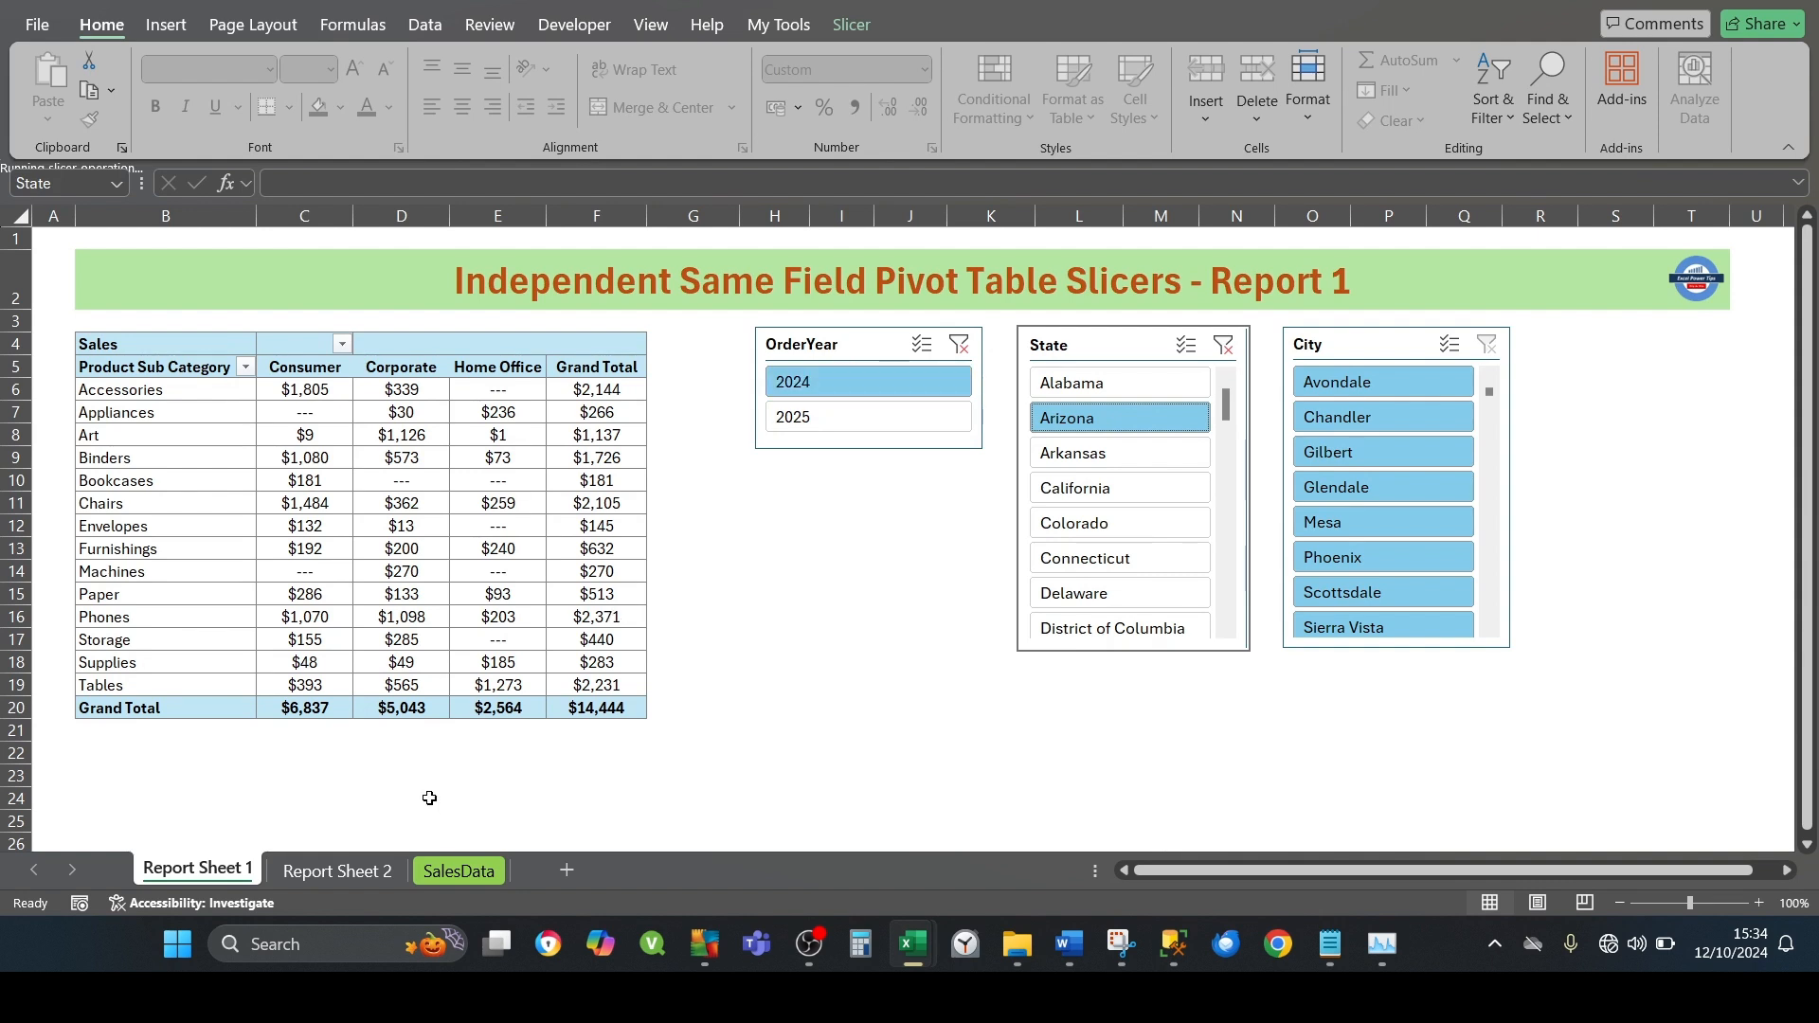
pyautogui.click(355, 870)
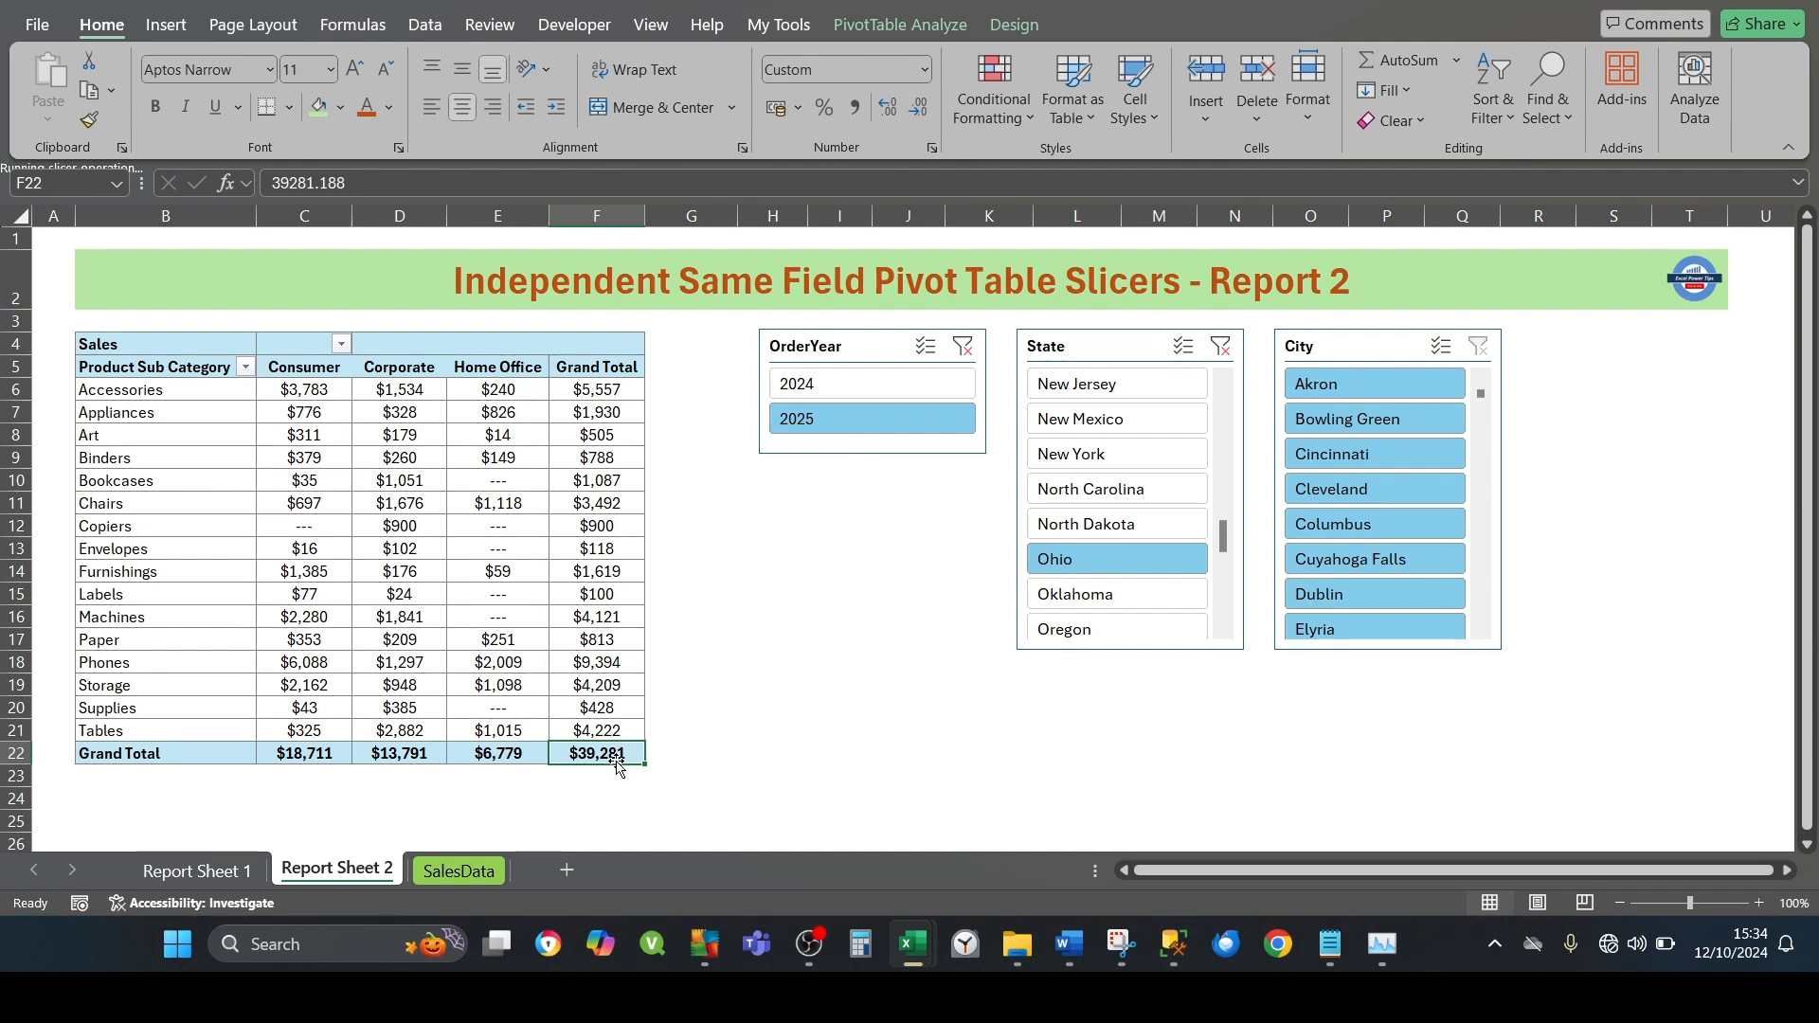
pyautogui.click(216, 873)
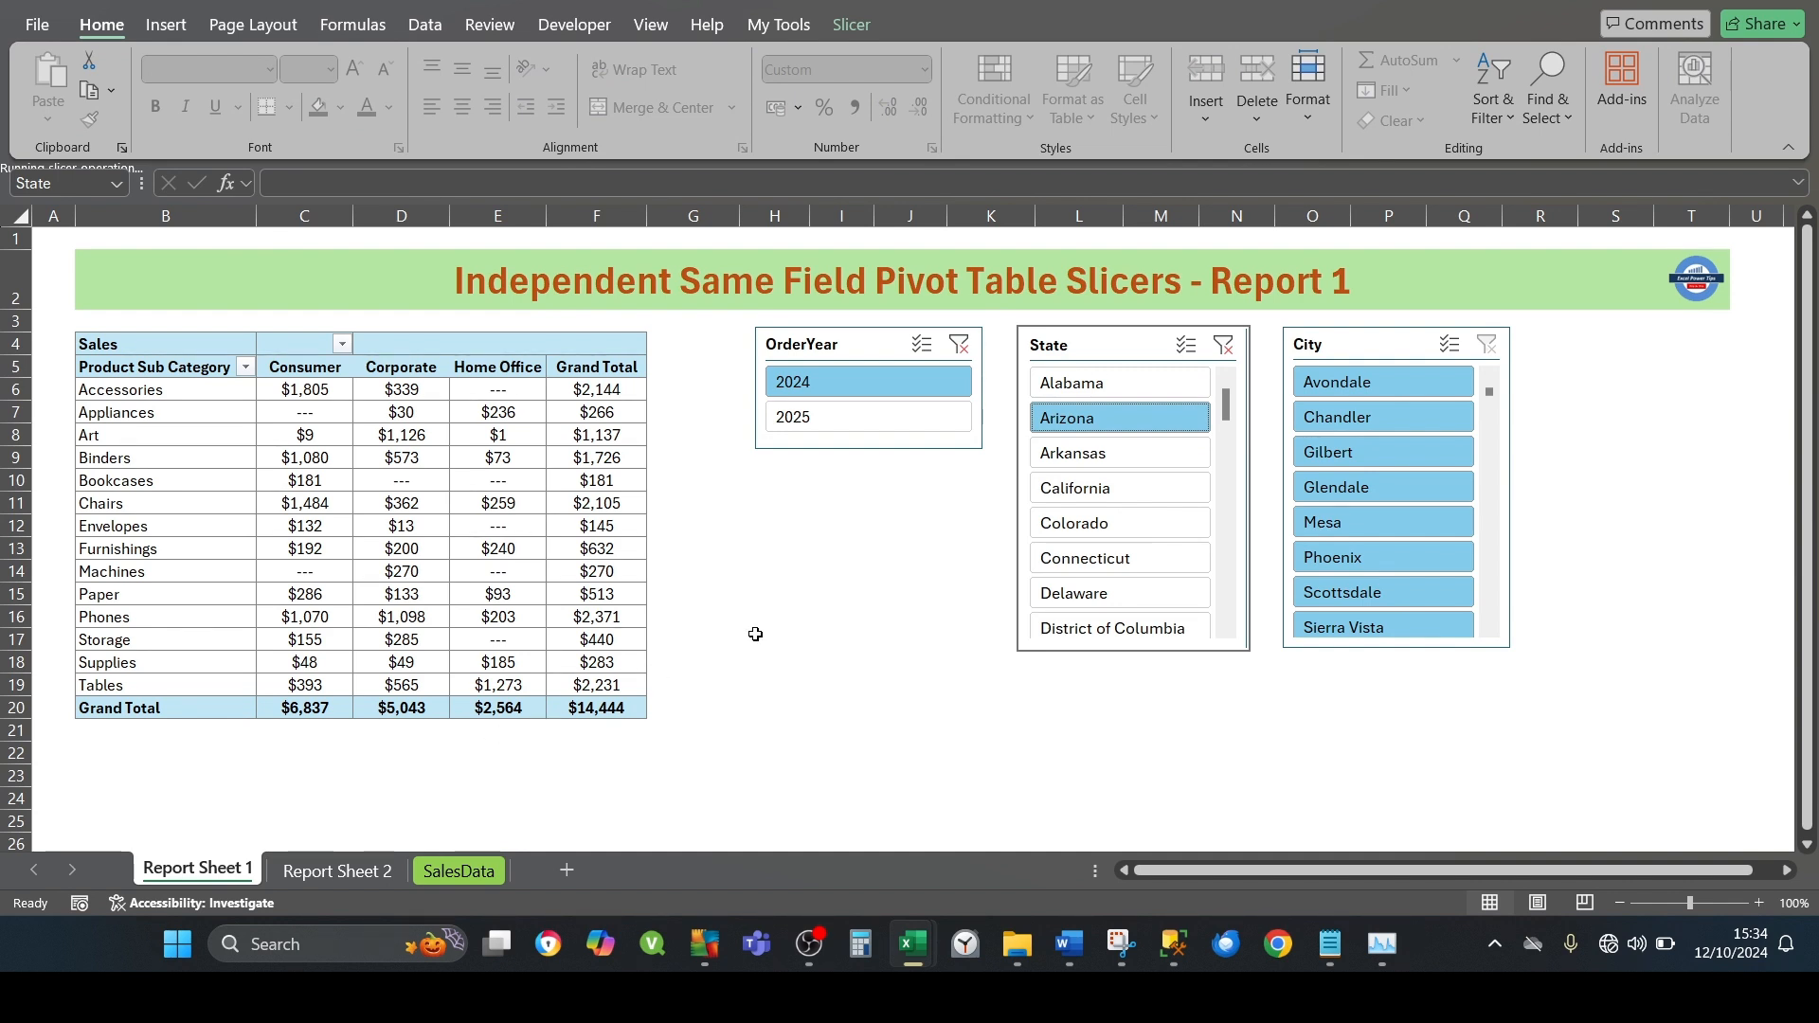
# Filter the State slicer to California on Report Sheet 1 and to New York on Report Sheet 2
pyautogui.click(1083, 490)
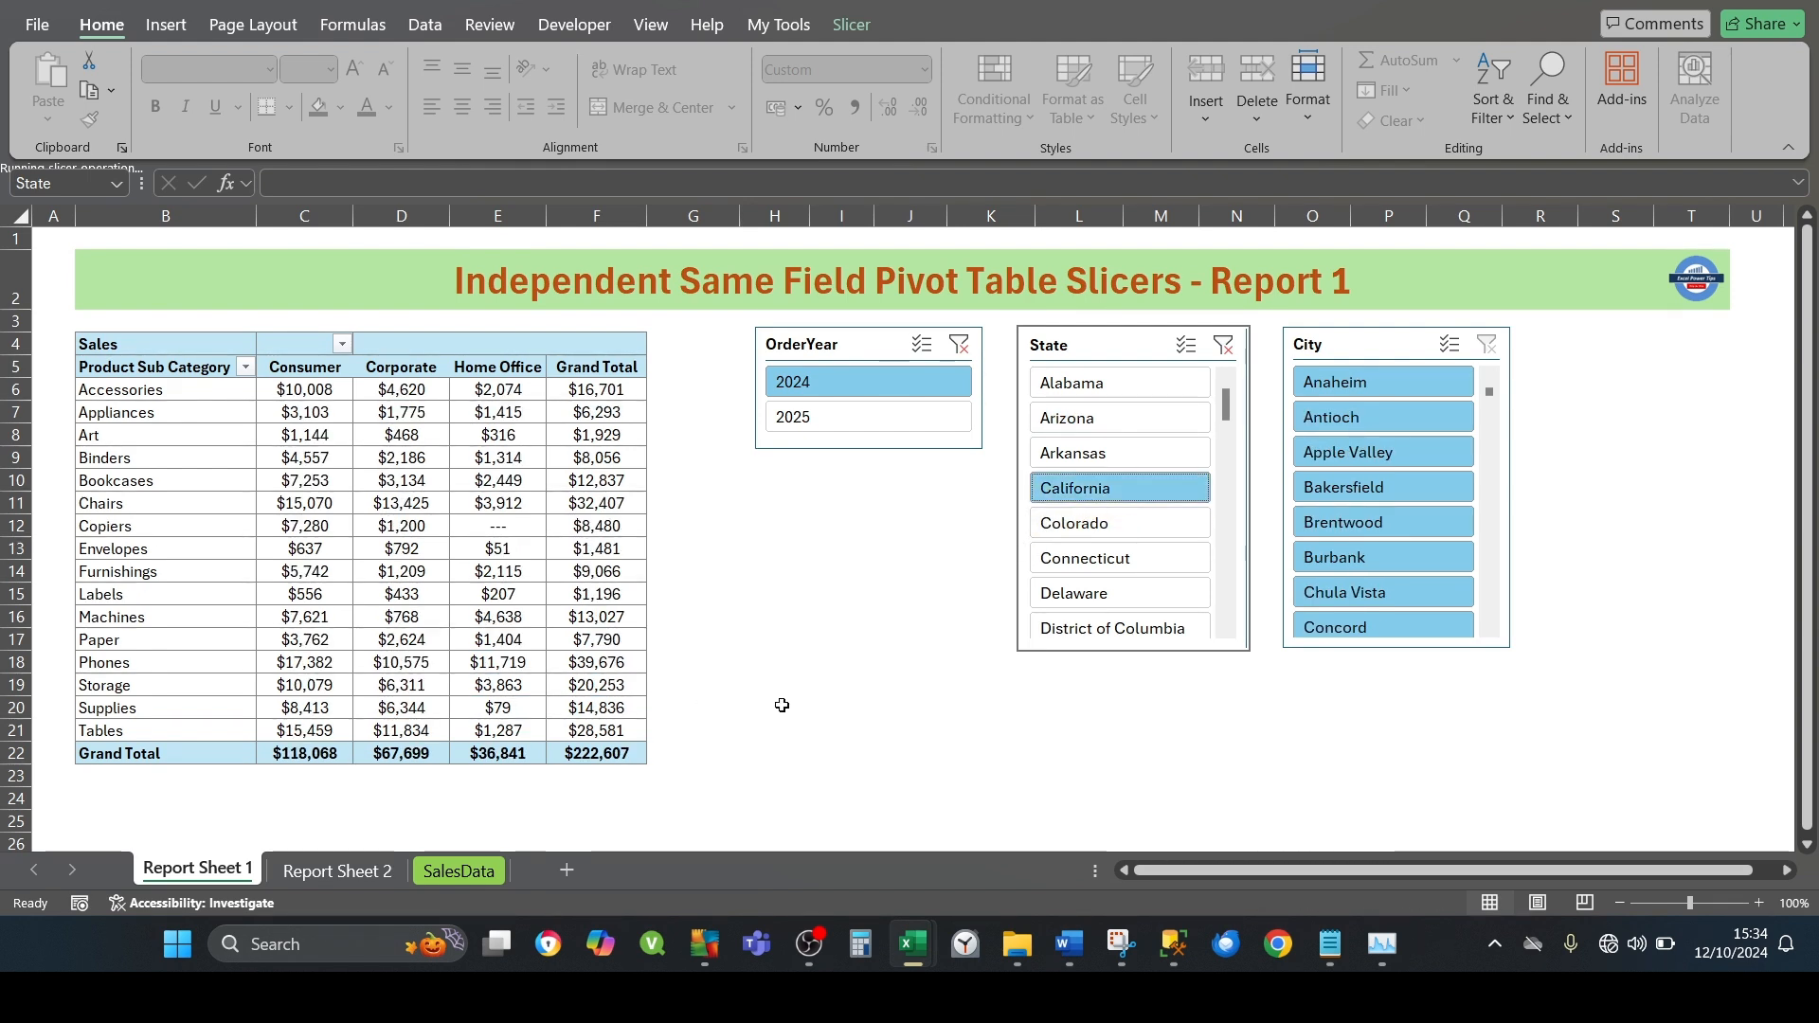
pyautogui.click(604, 755)
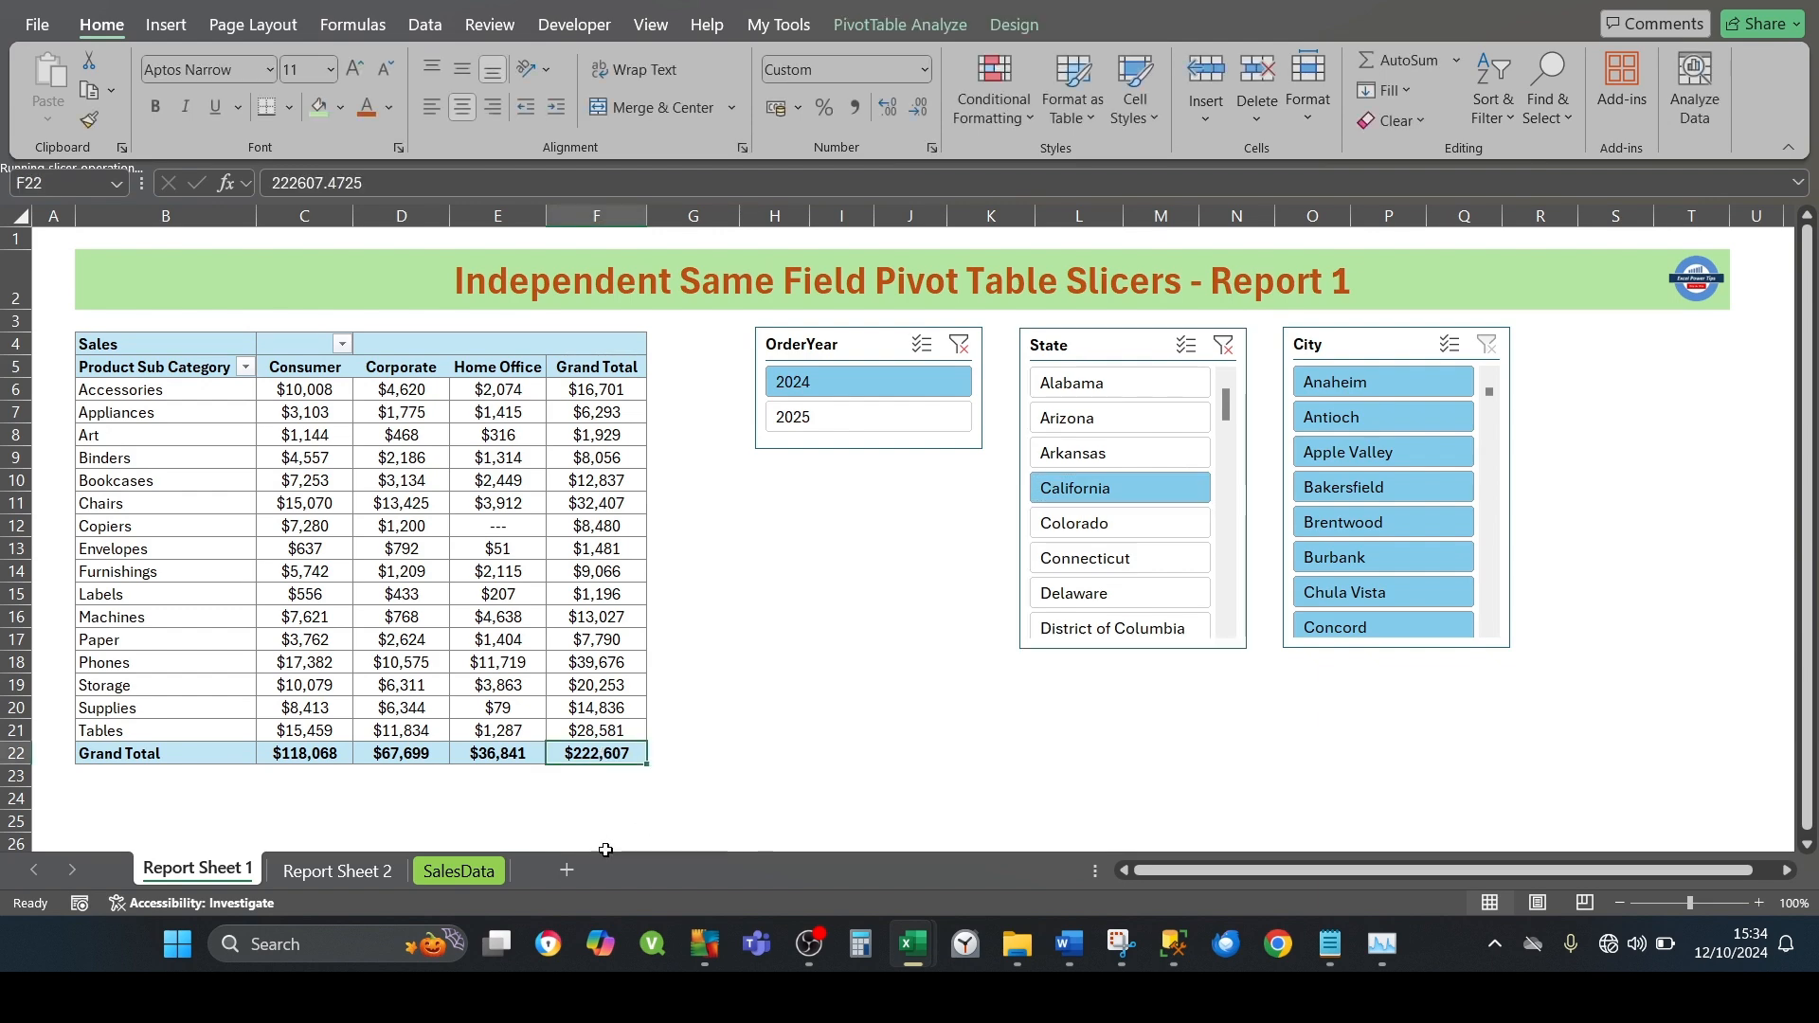
pyautogui.click(338, 870)
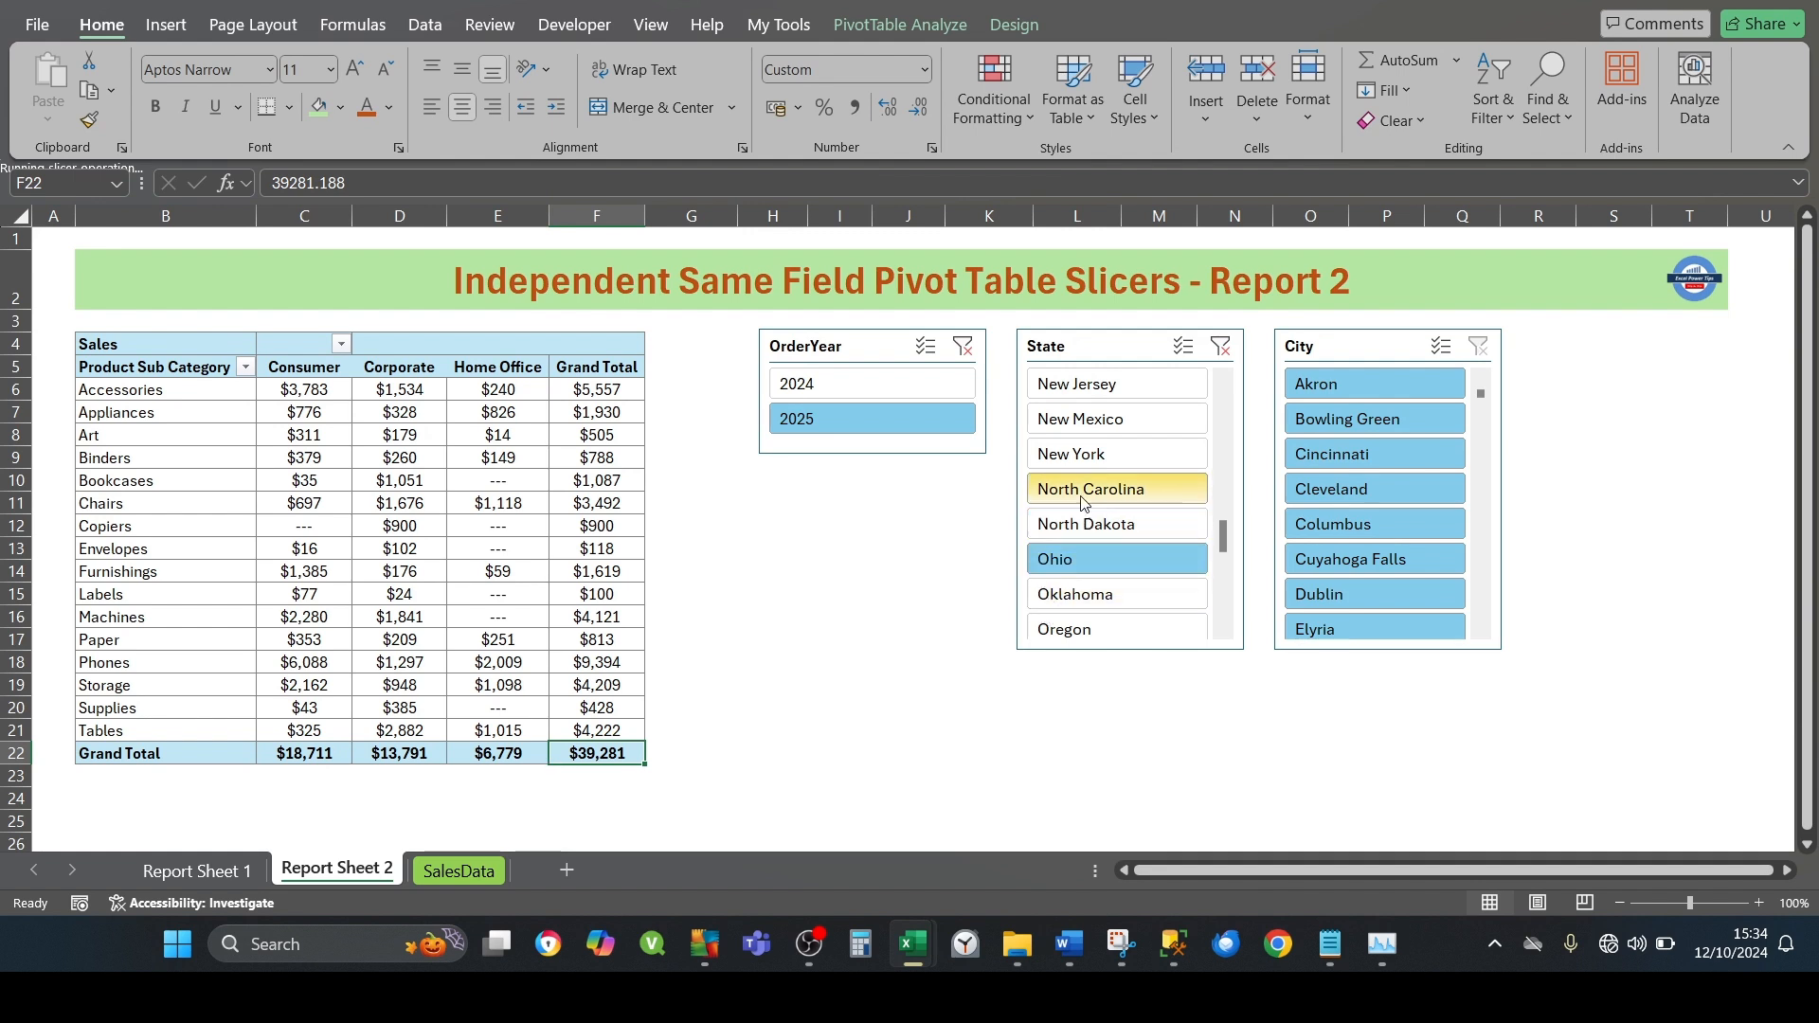
pyautogui.click(1066, 455)
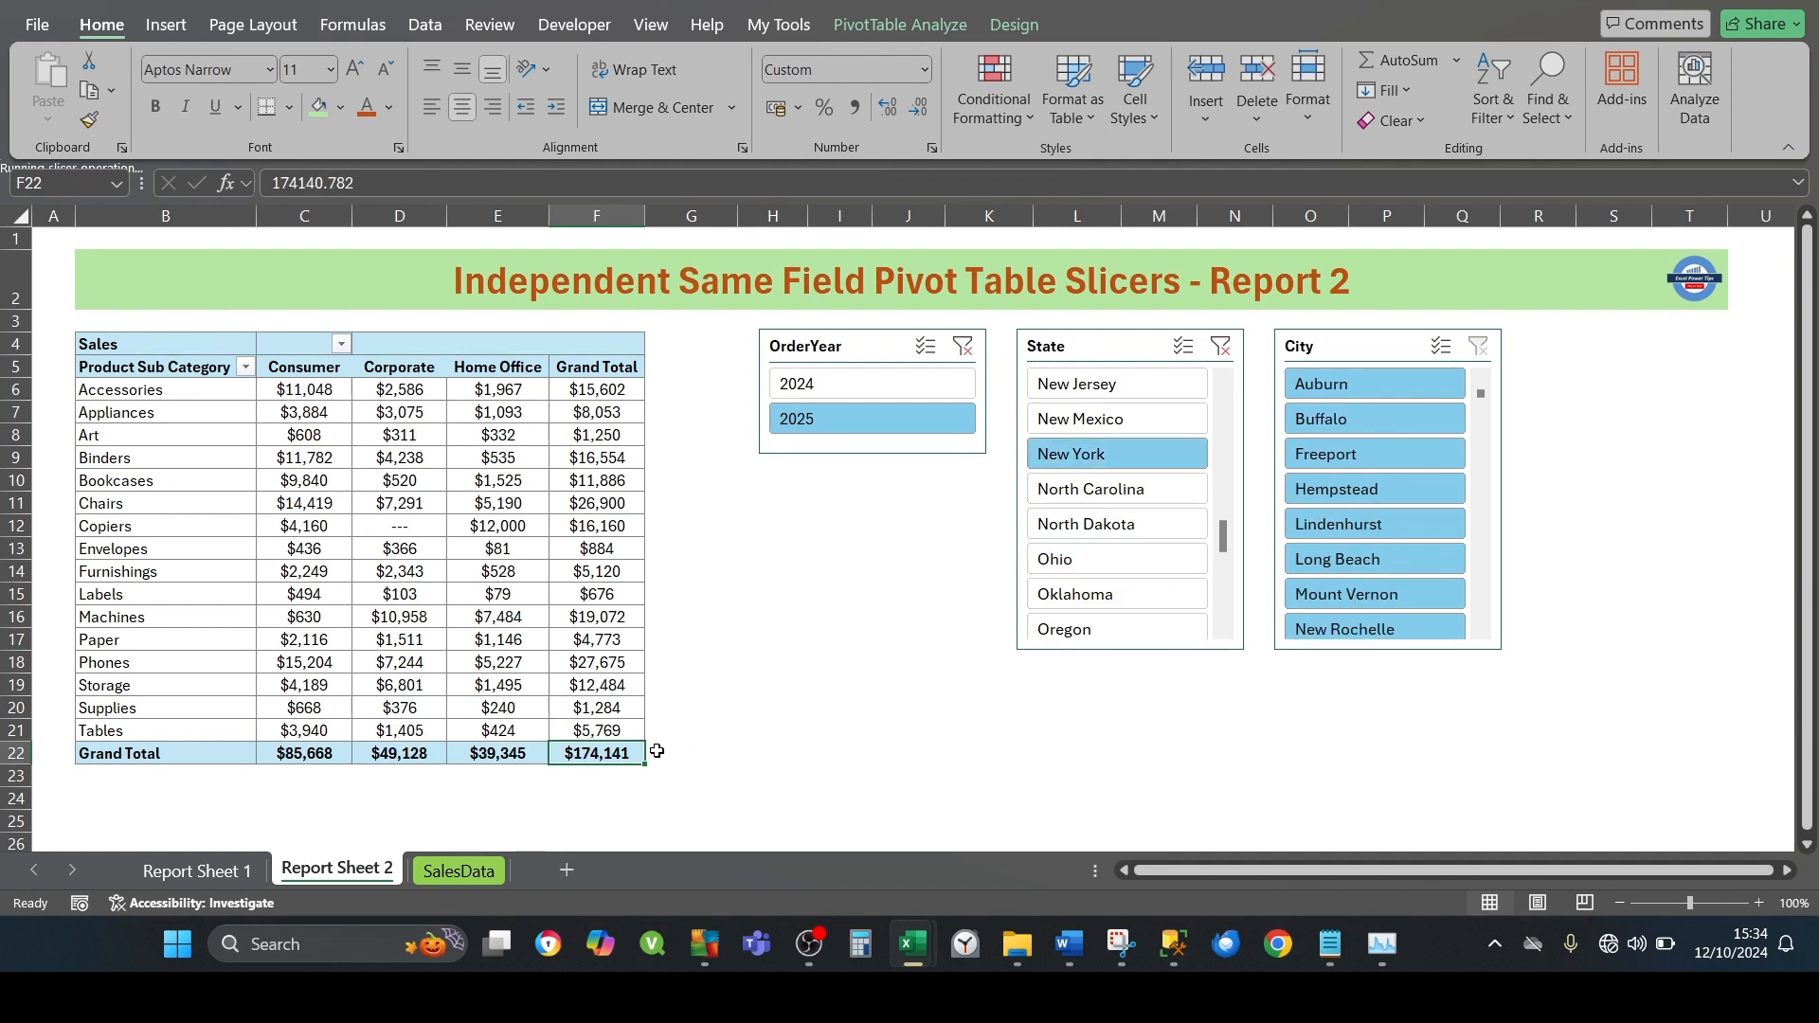
pyautogui.click(212, 872)
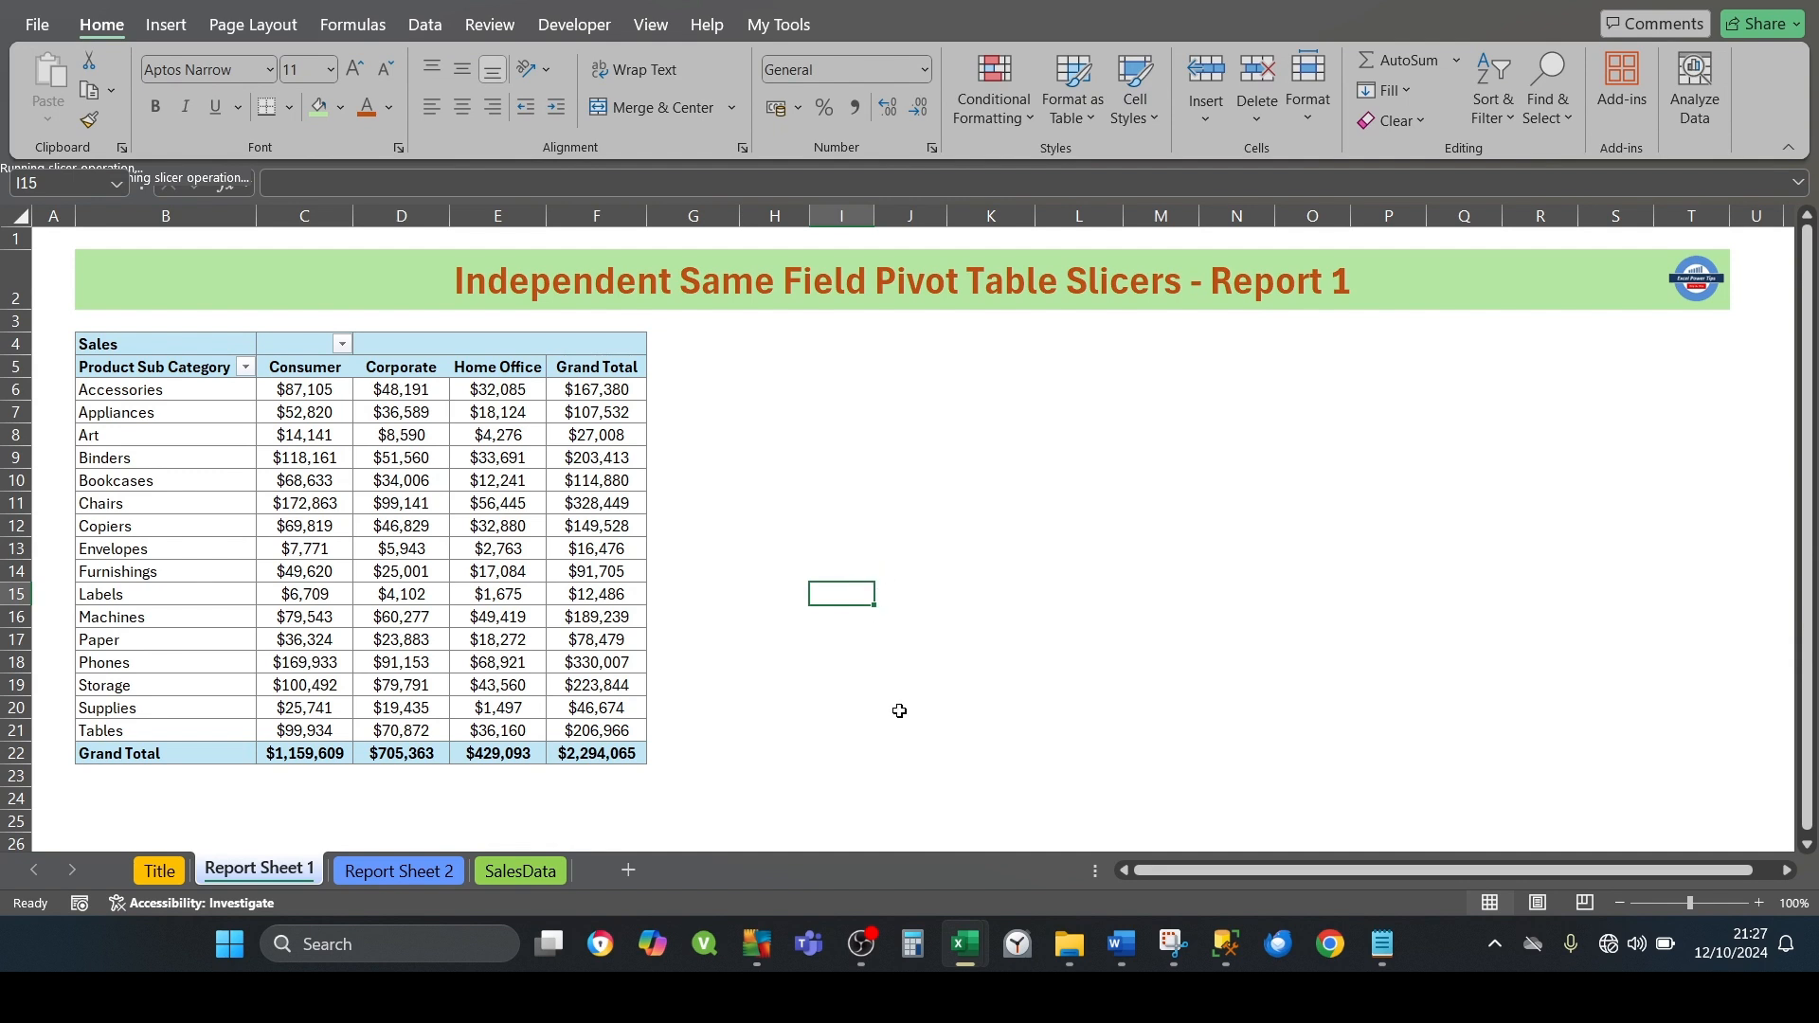
# Look over Report Sheet 2 and return to the PivotTable on Report Sheet 1
pyautogui.moveTo(611, 603)
pyautogui.click(428, 877)
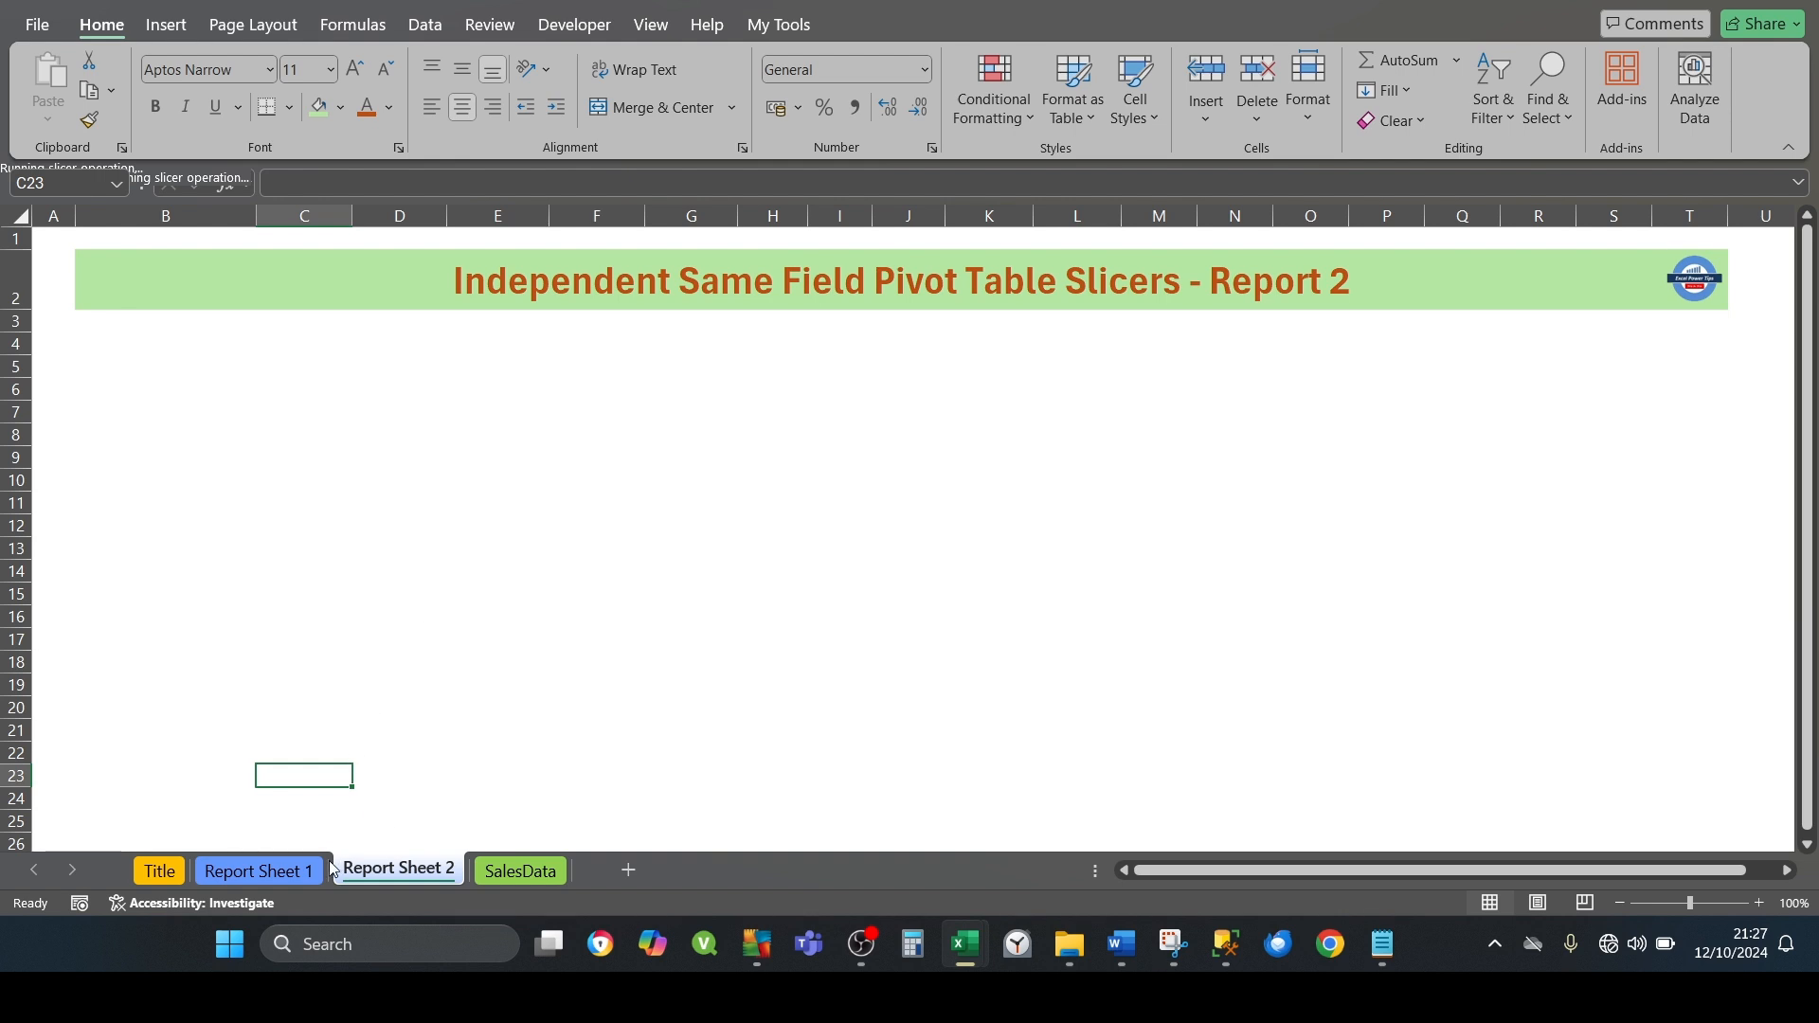
pyautogui.click(266, 871)
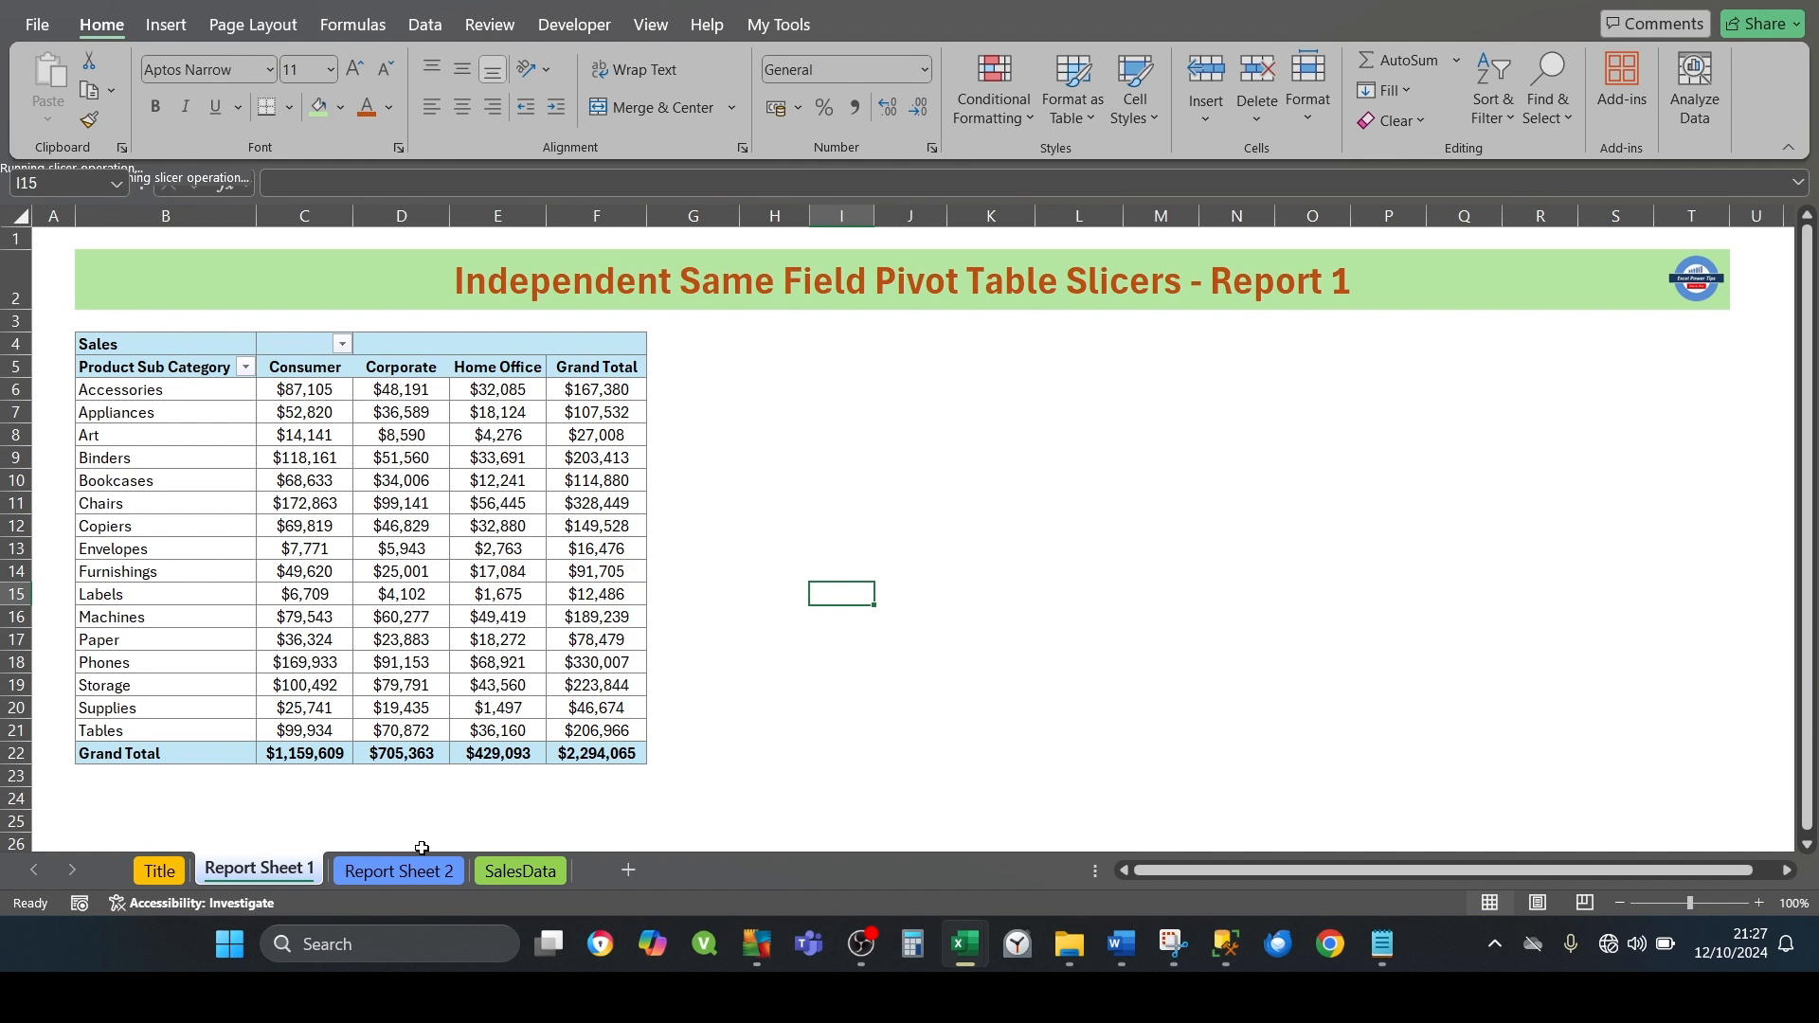
pyautogui.click(384, 527)
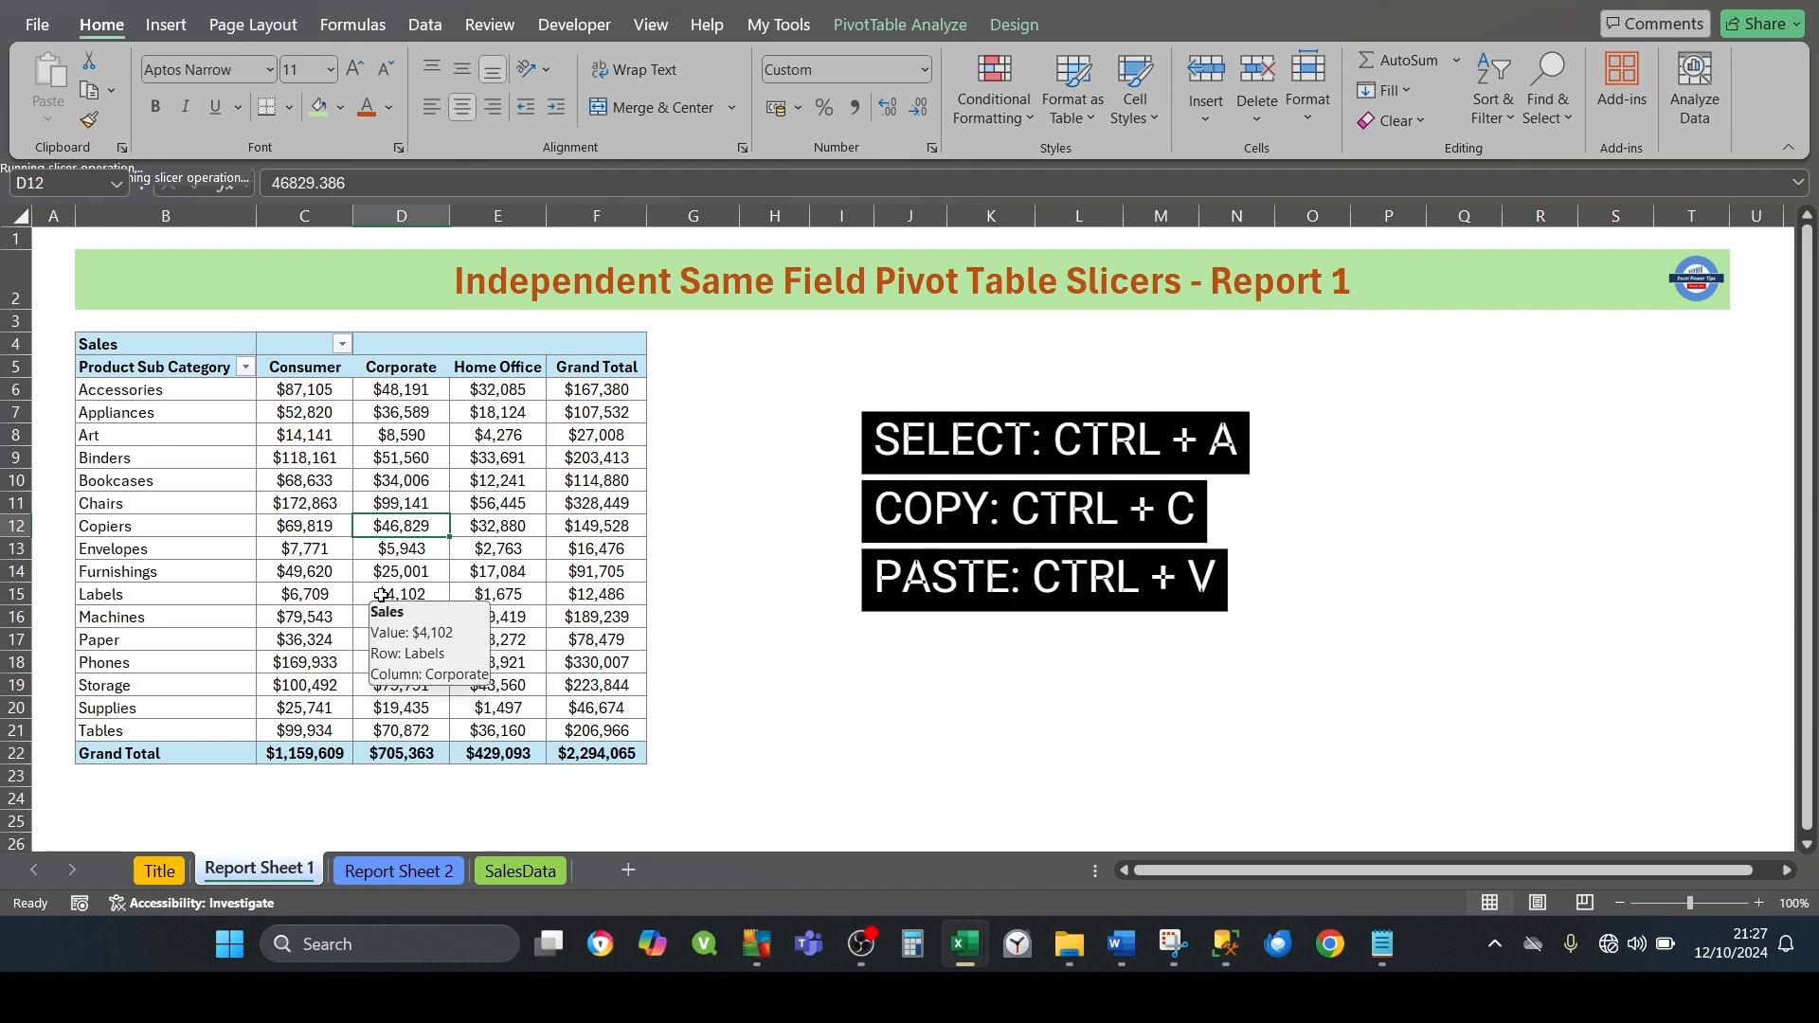
pyautogui.hotkey('ctrl', 'a')
pyautogui.hotkey('ctrl', 'c')
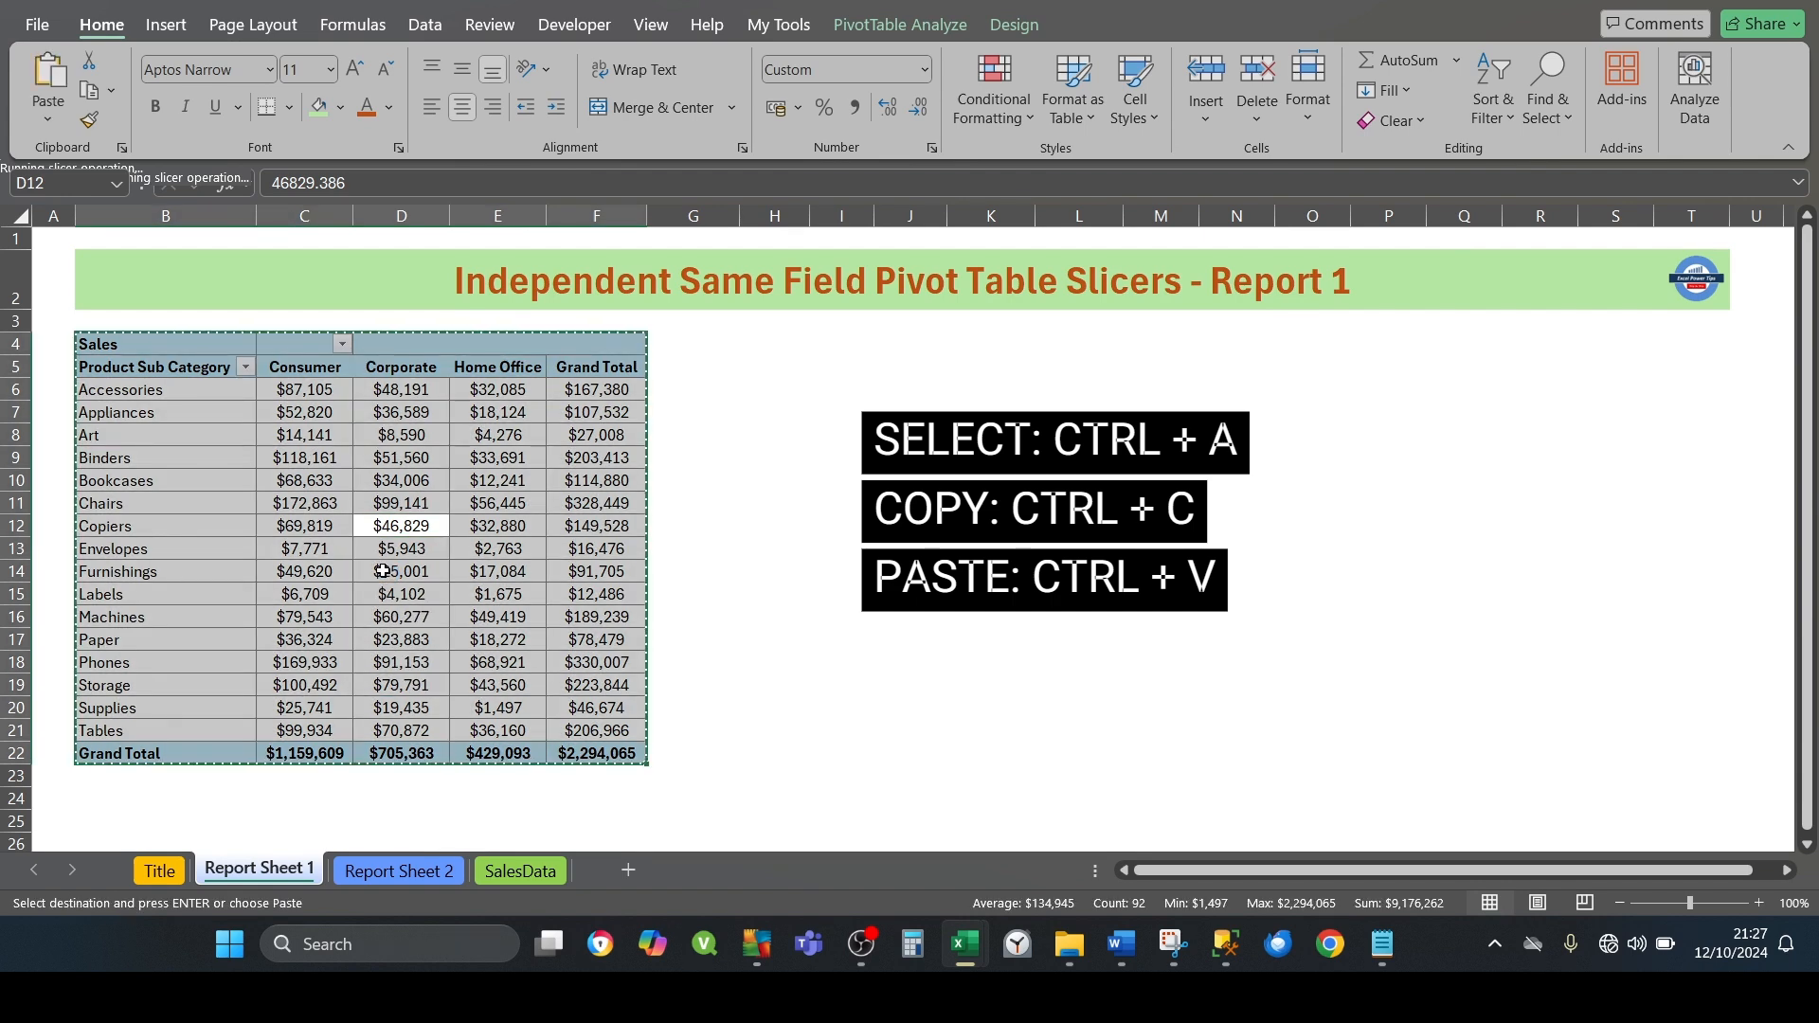
pyautogui.press('Escape')
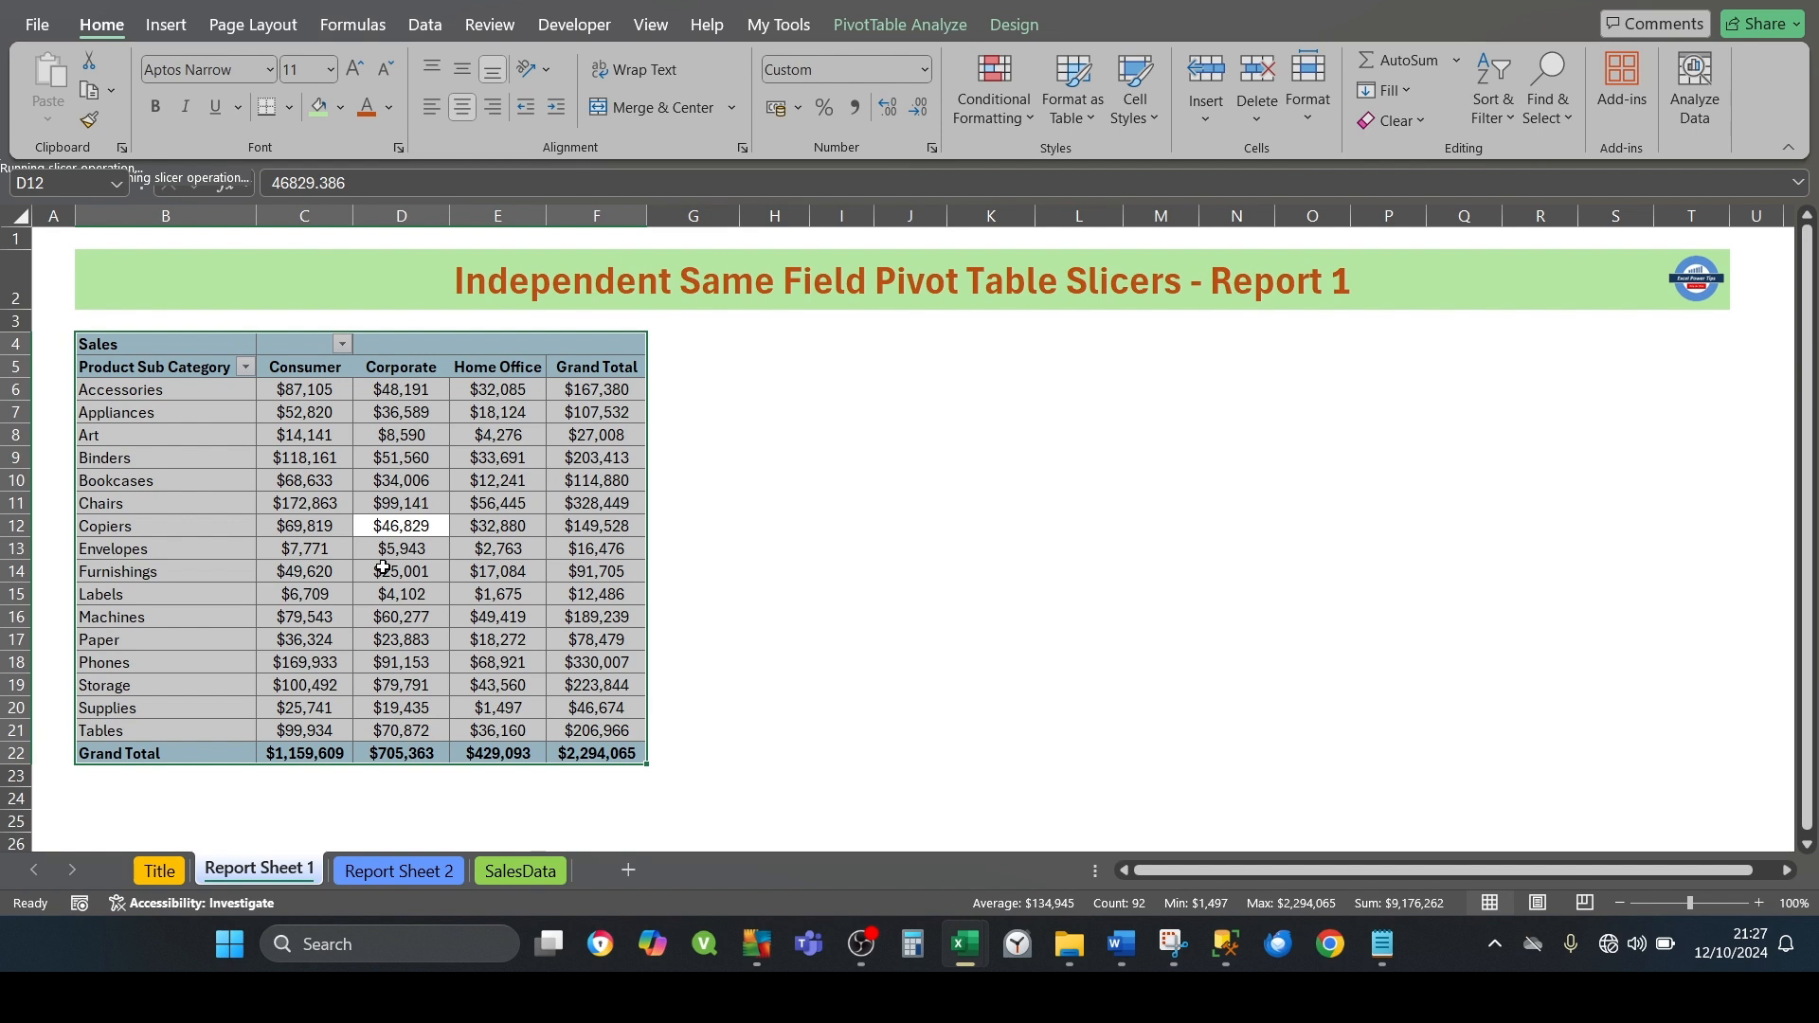
# Select the entire PivotTable on Report Sheet 1 and copy it
pyautogui.click(382, 572)
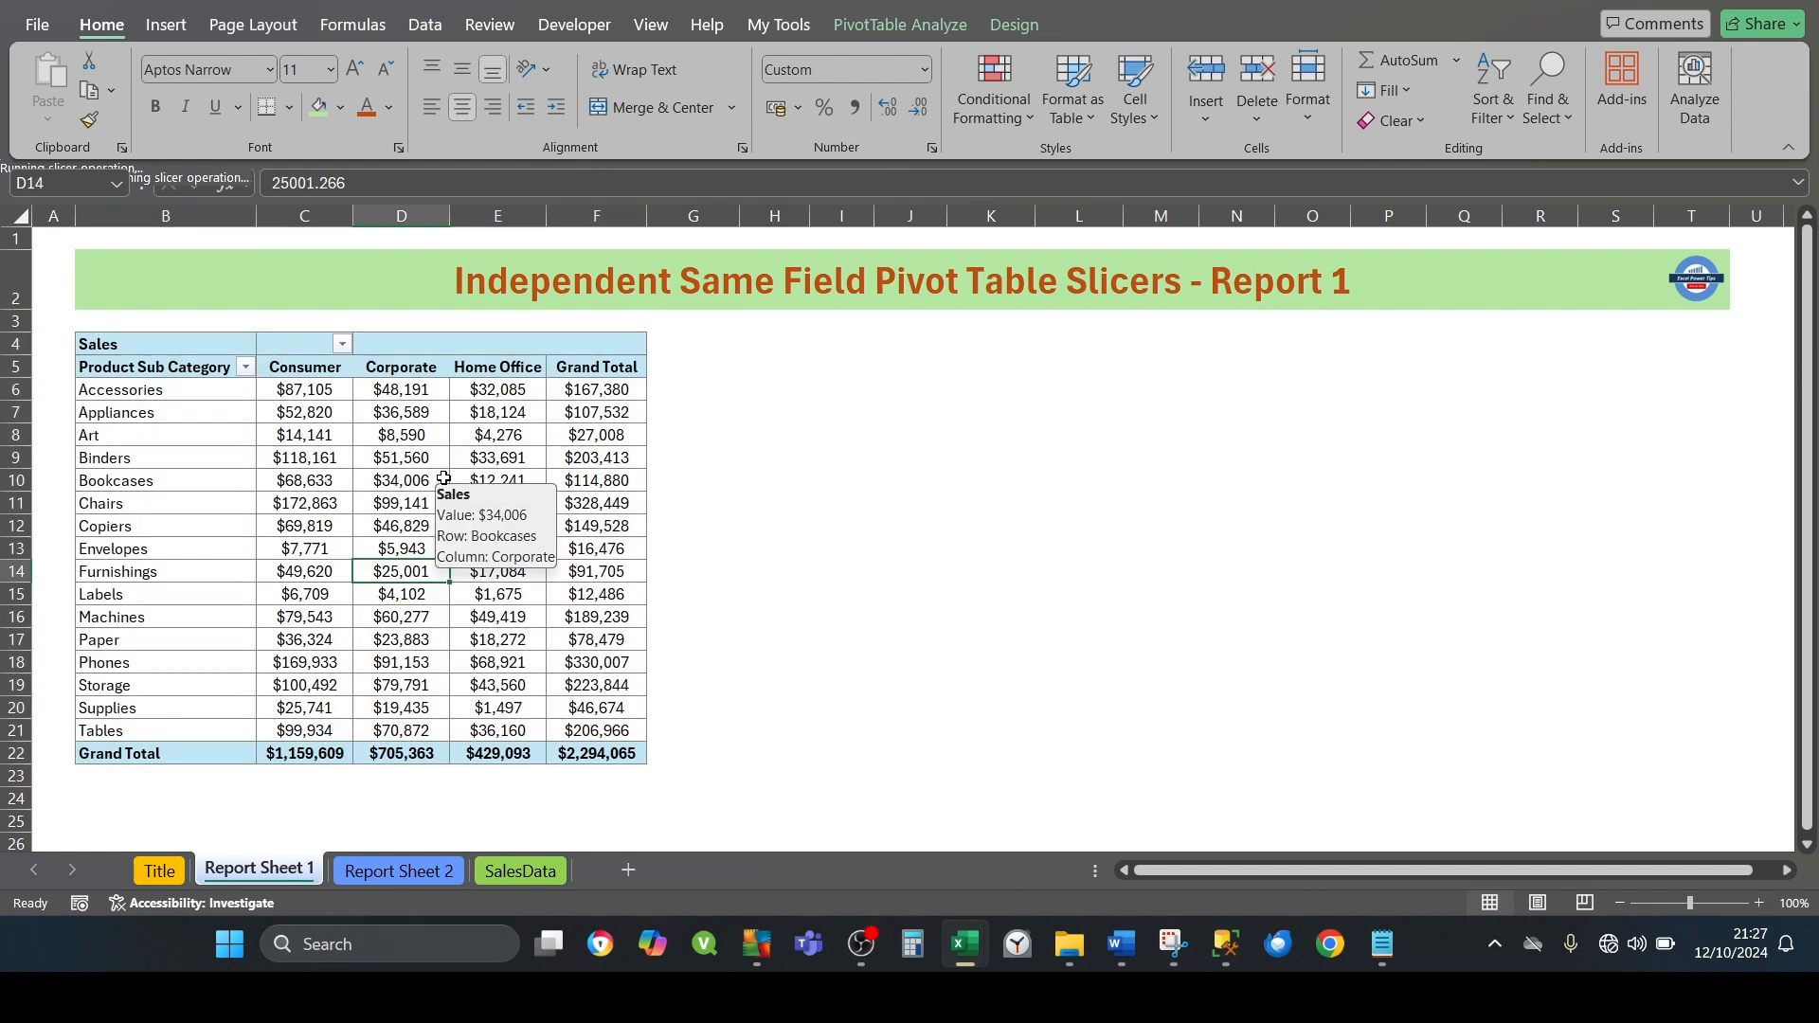
pyautogui.click(900, 32)
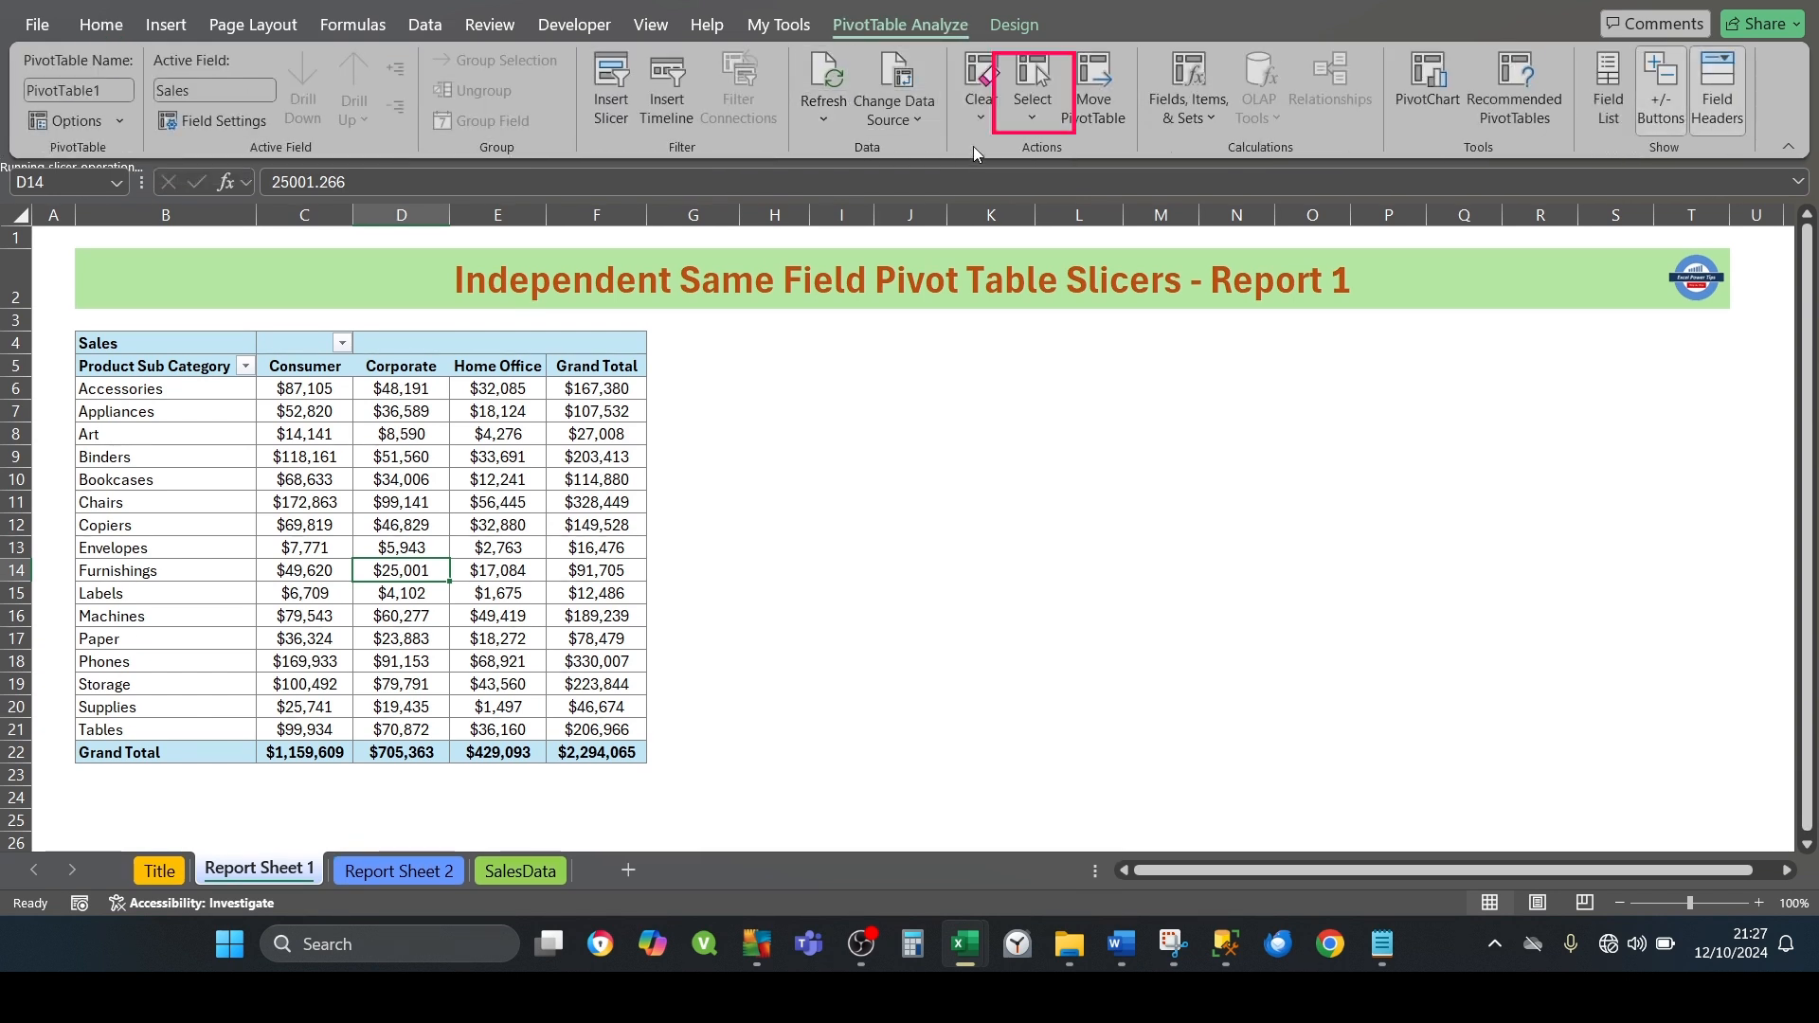
pyautogui.click(1029, 125)
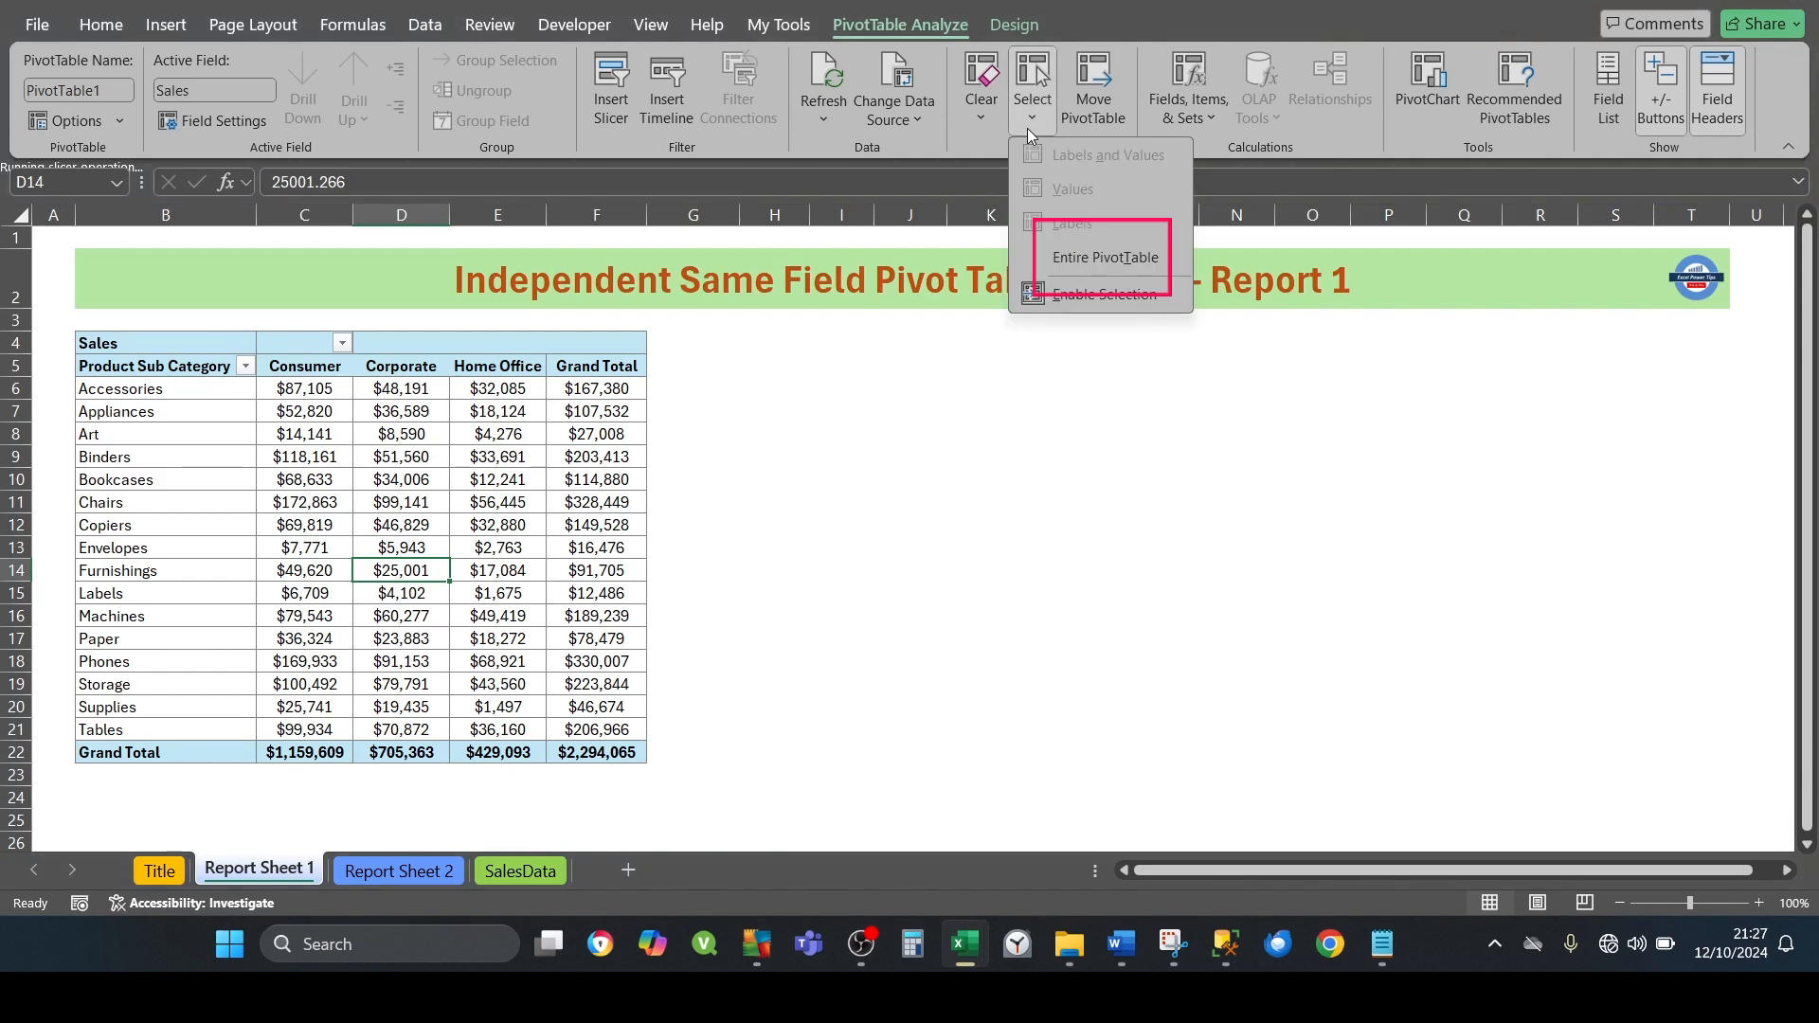
pyautogui.click(1058, 259)
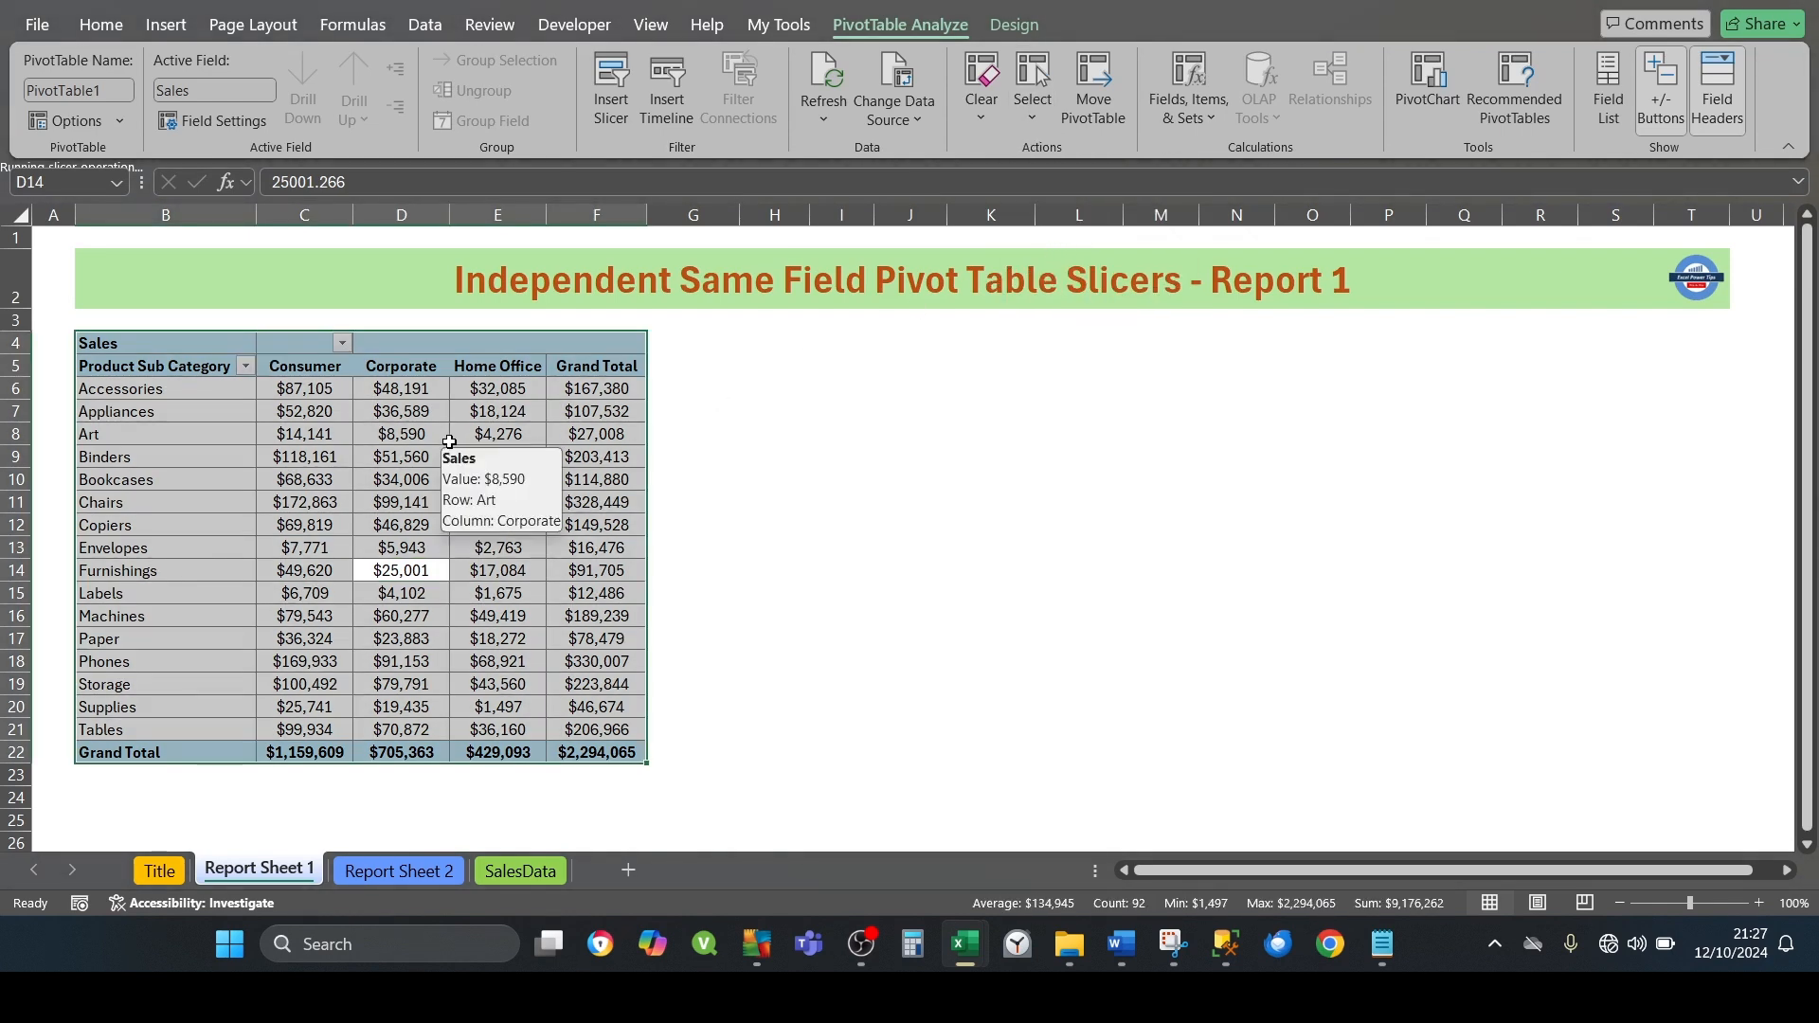
pyautogui.rightClick(383, 433)
pyautogui.click(426, 457)
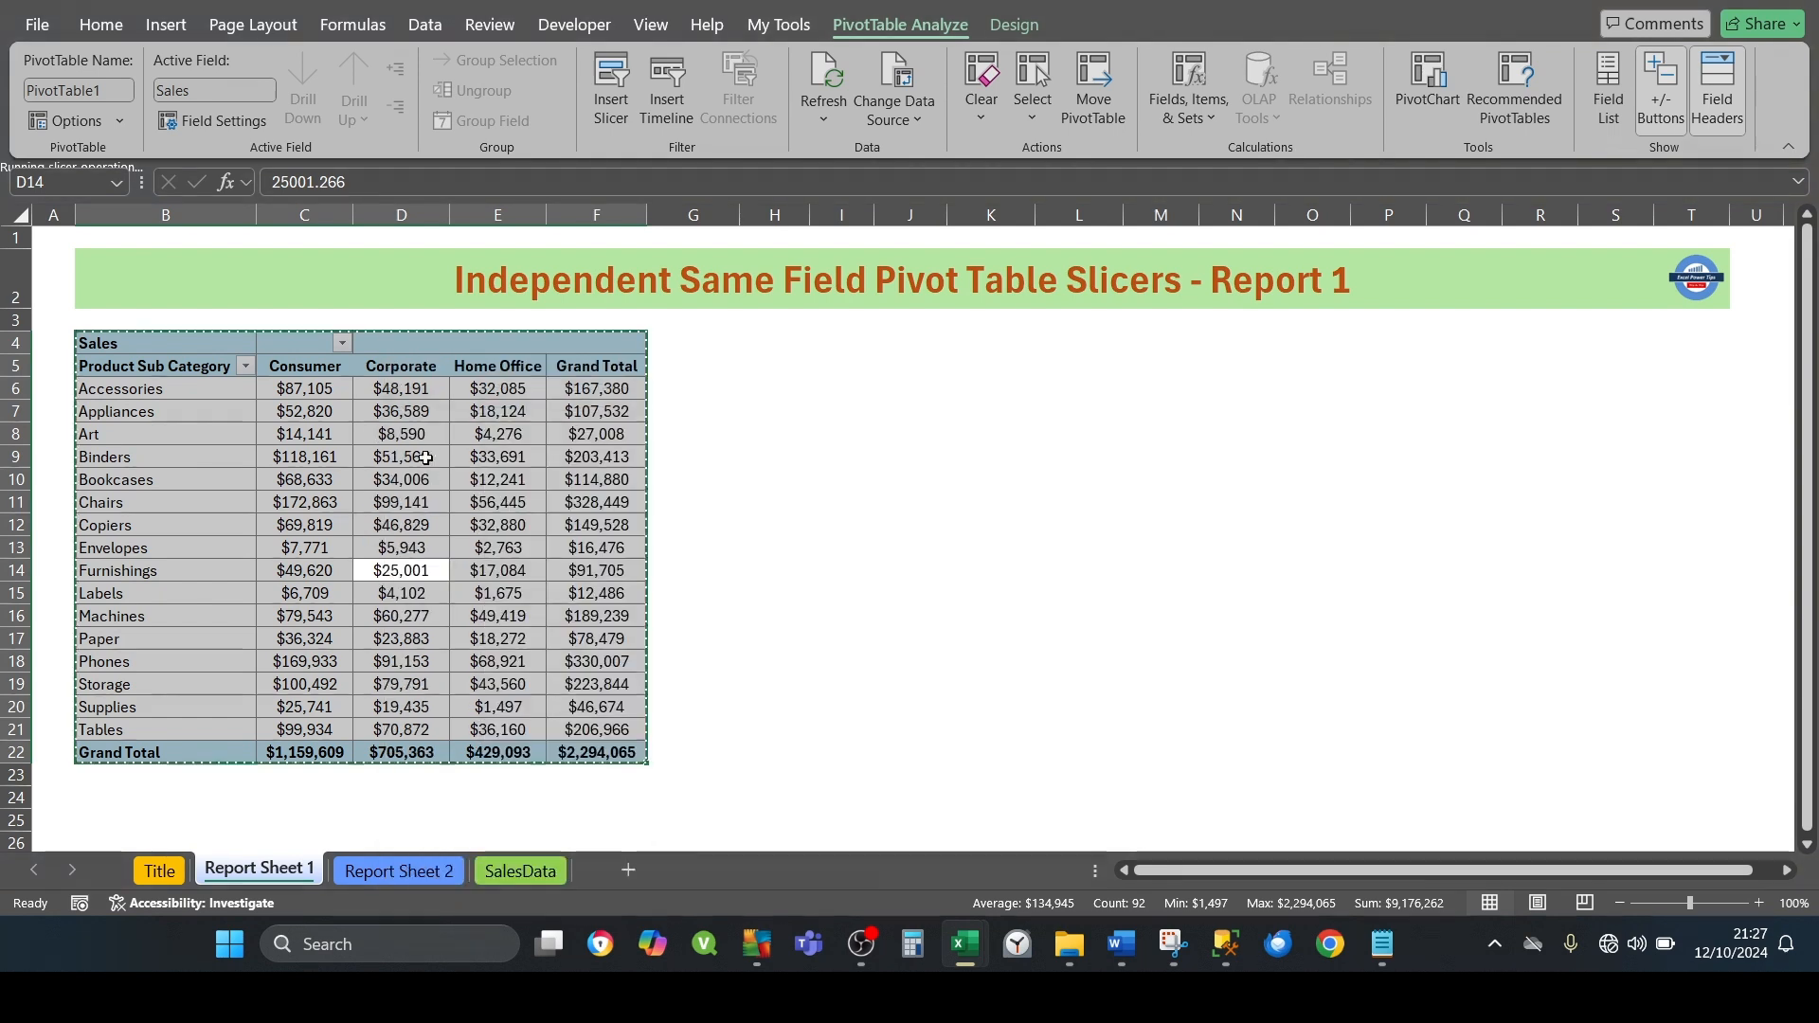
# Paste the copied PivotTable into Report Sheet 2 starting at cell B4
pyautogui.click(401, 872)
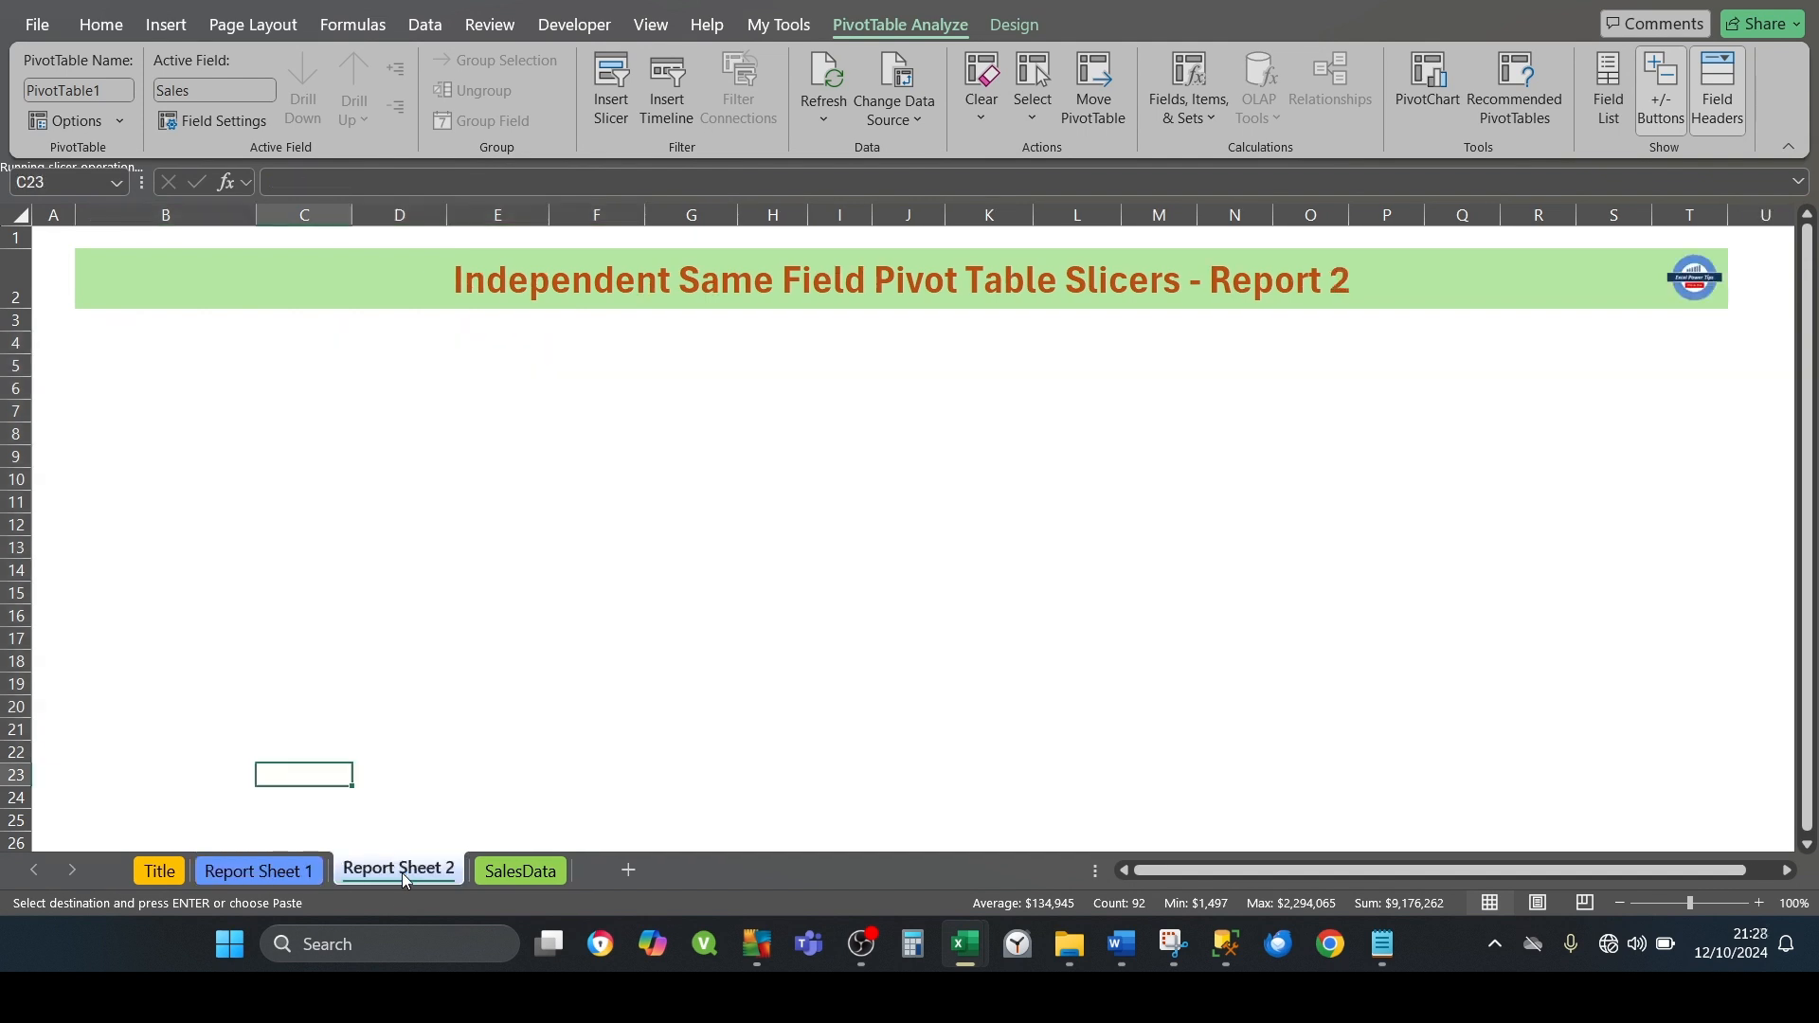
pyautogui.click(136, 344)
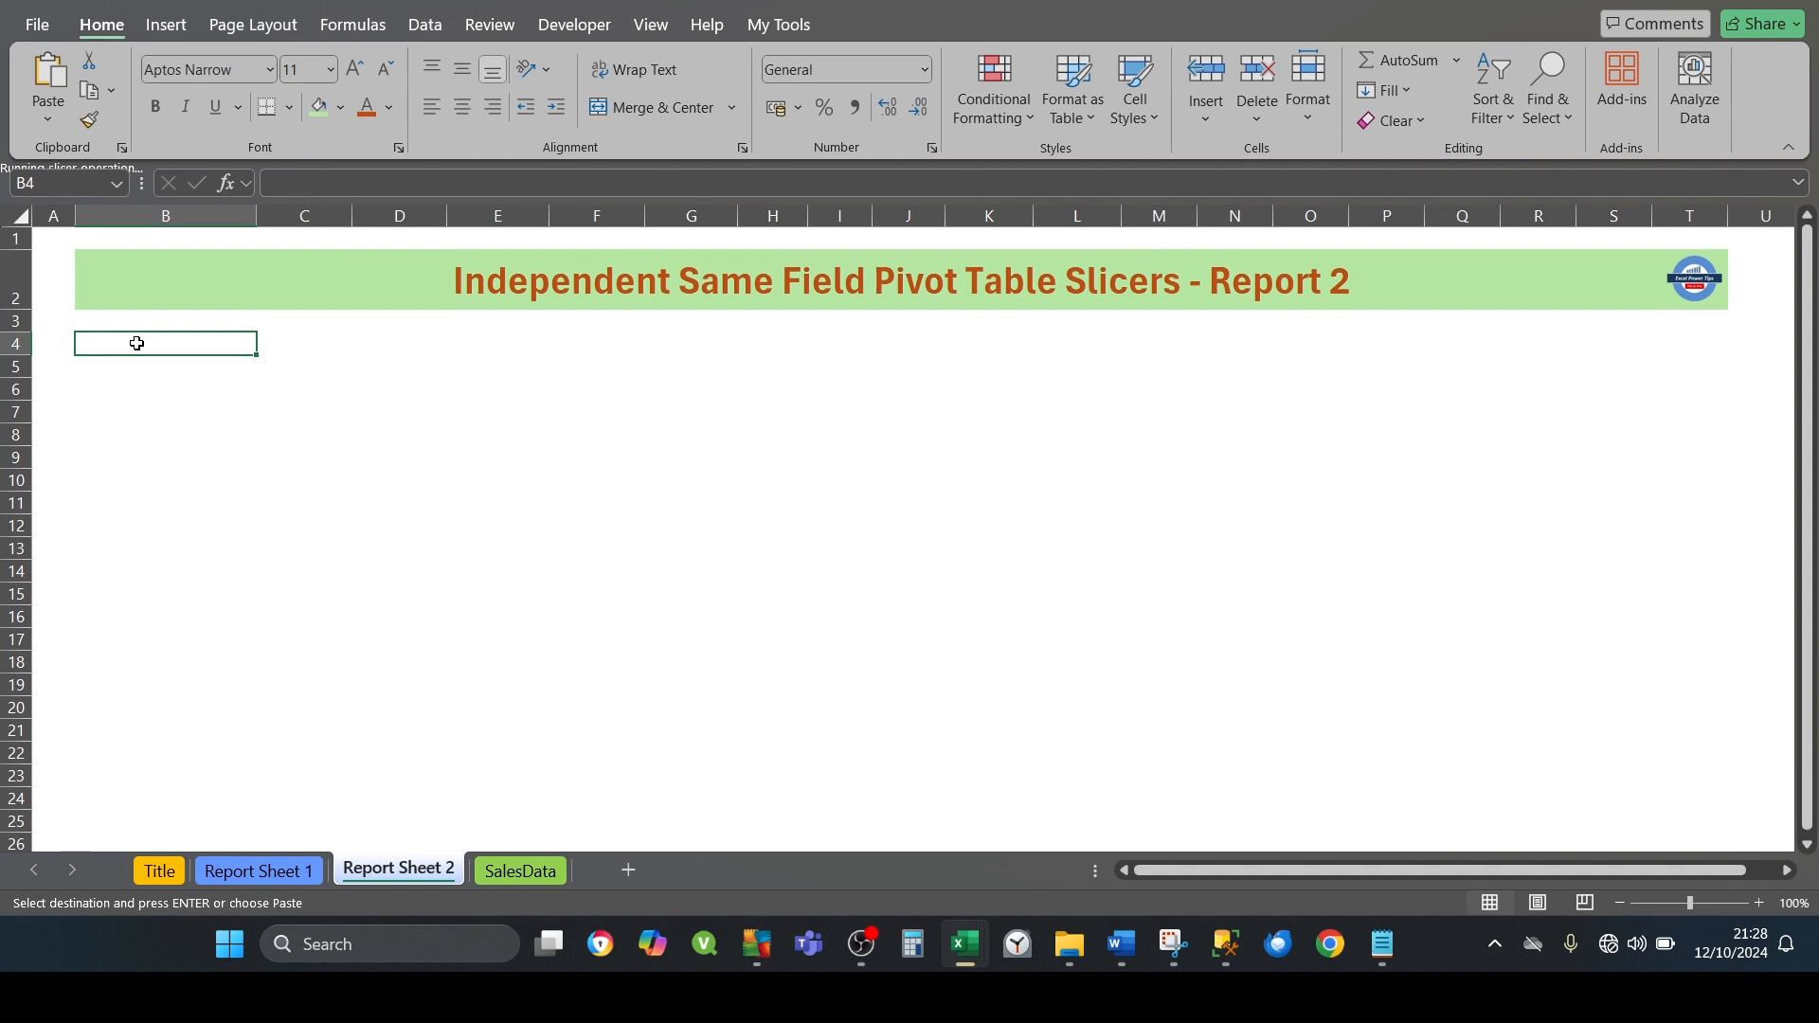
pyautogui.hotkey('ctrl', 'v')
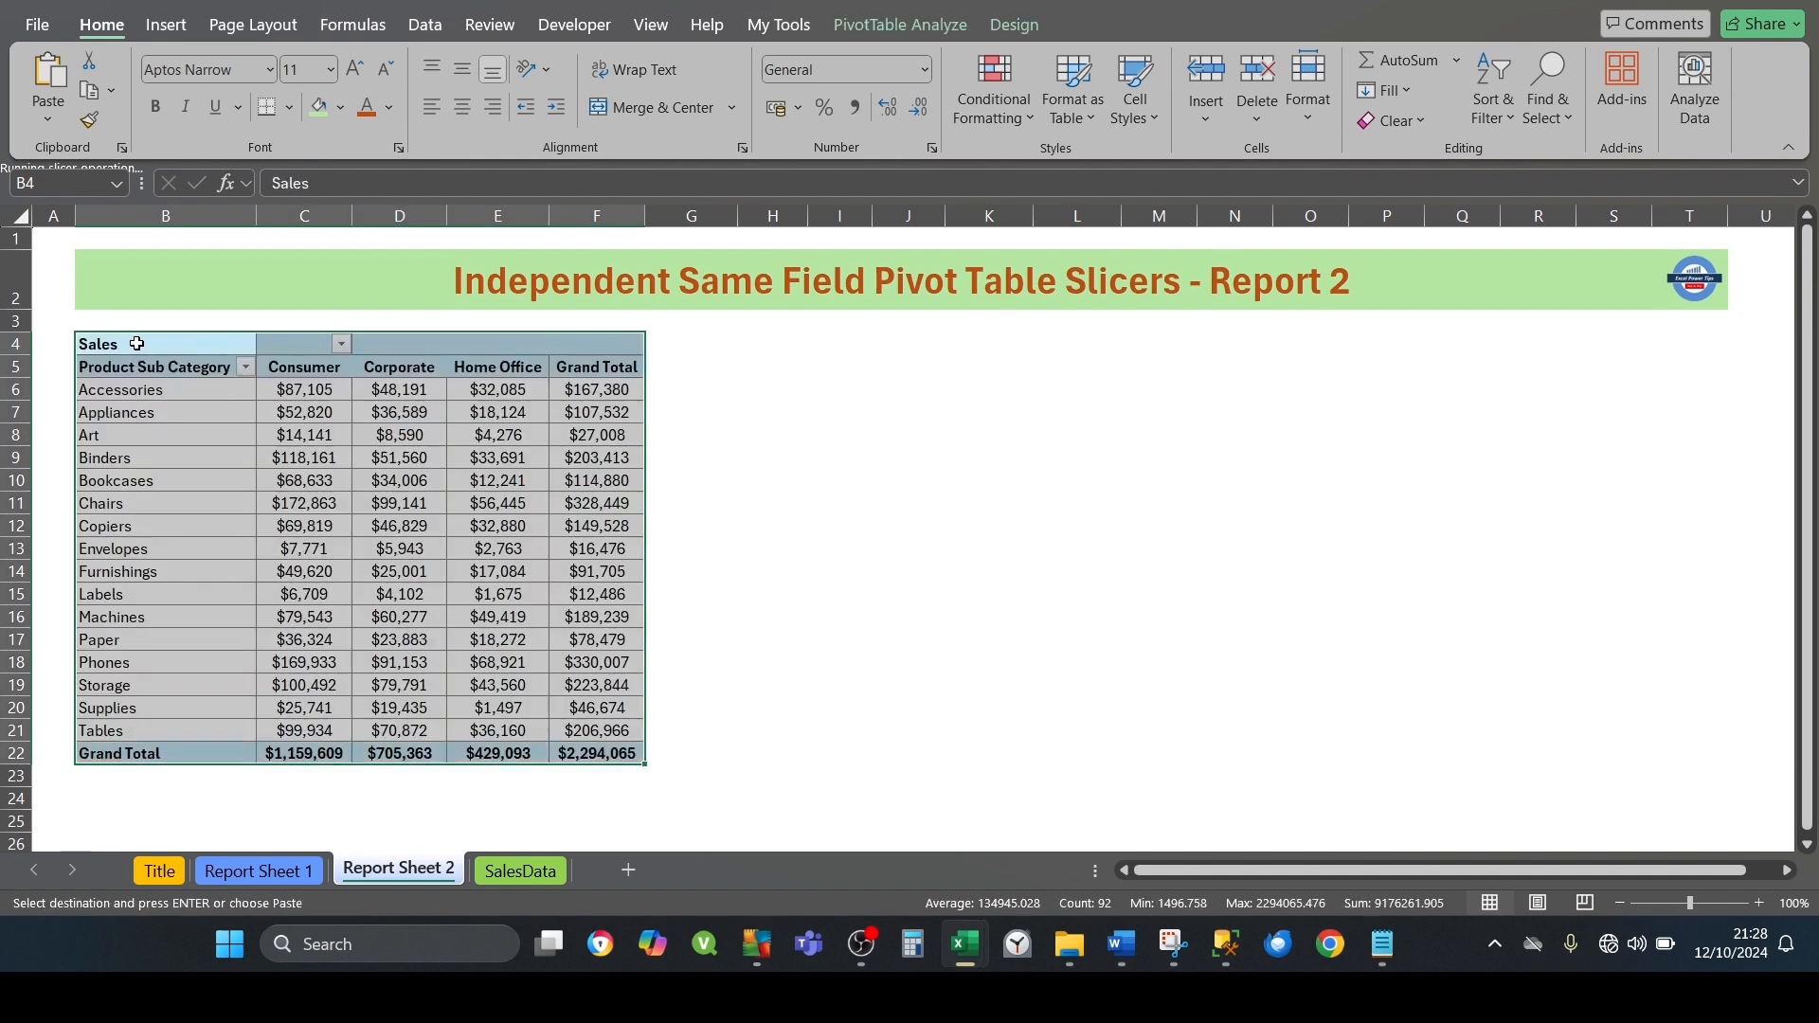
pyautogui.click(169, 409)
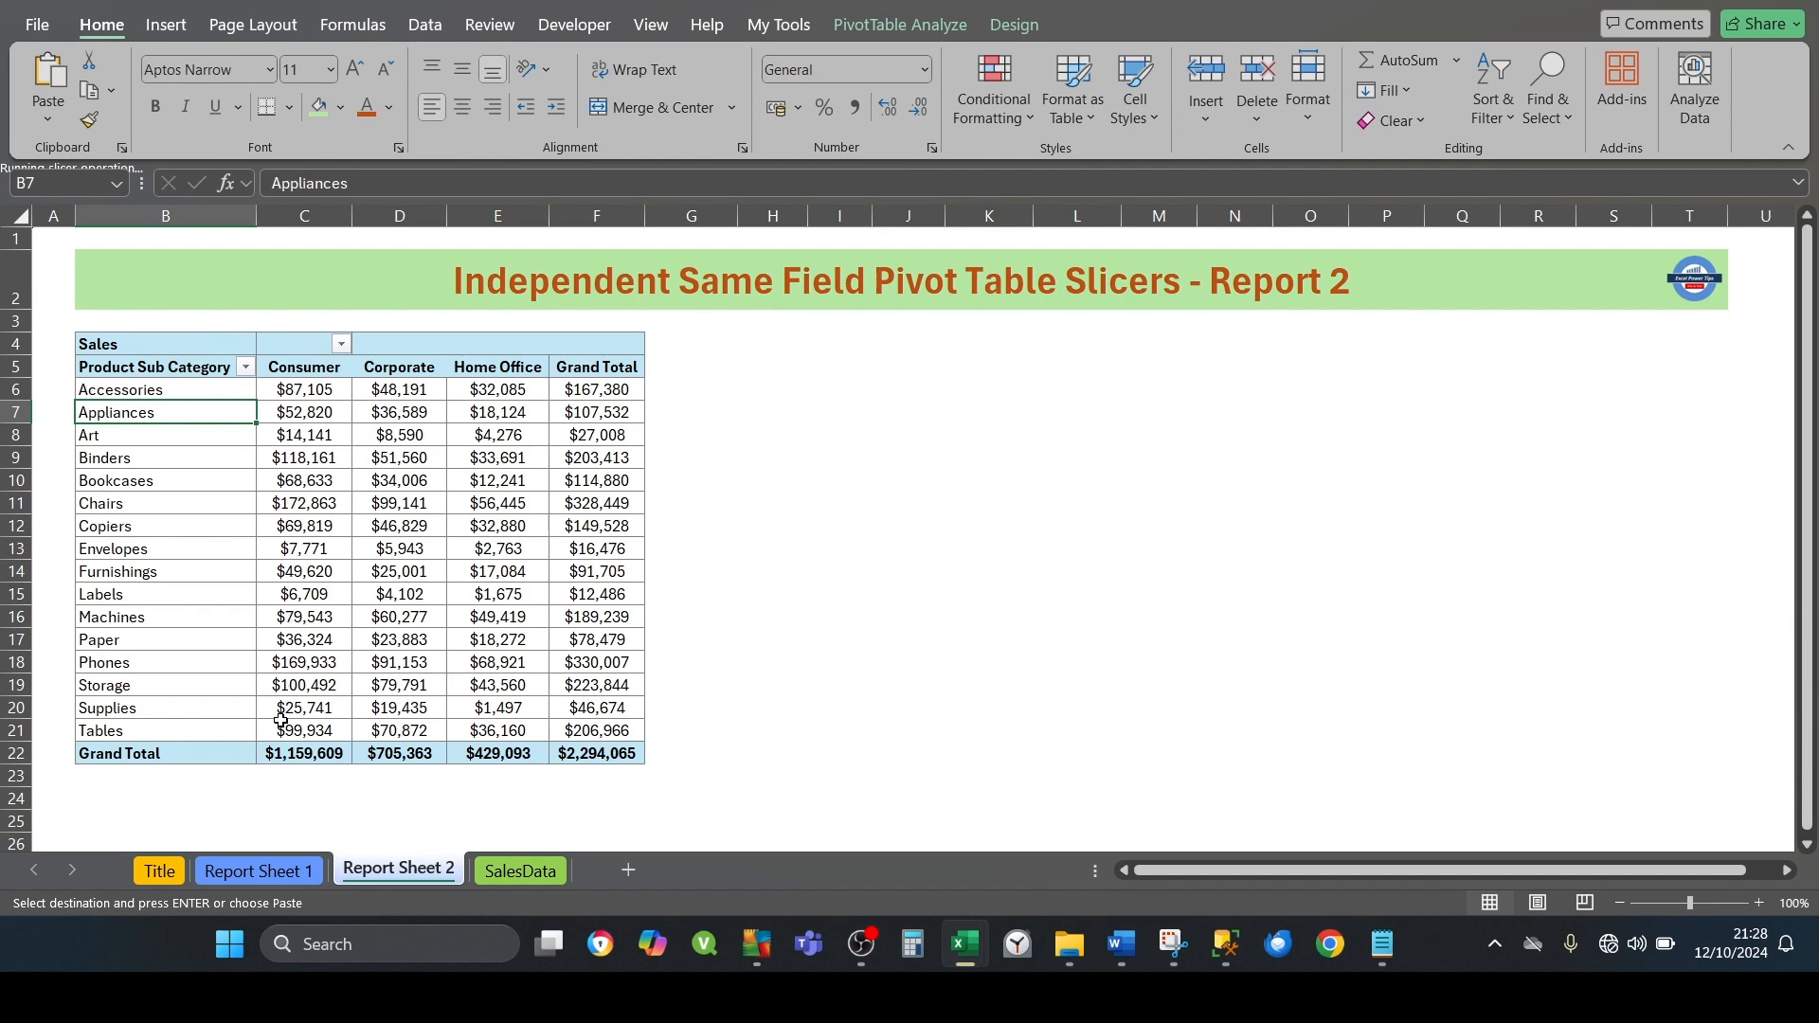
# Return to Report Sheet 1 and clear the copy marquee around its PivotTable
pyautogui.click(279, 867)
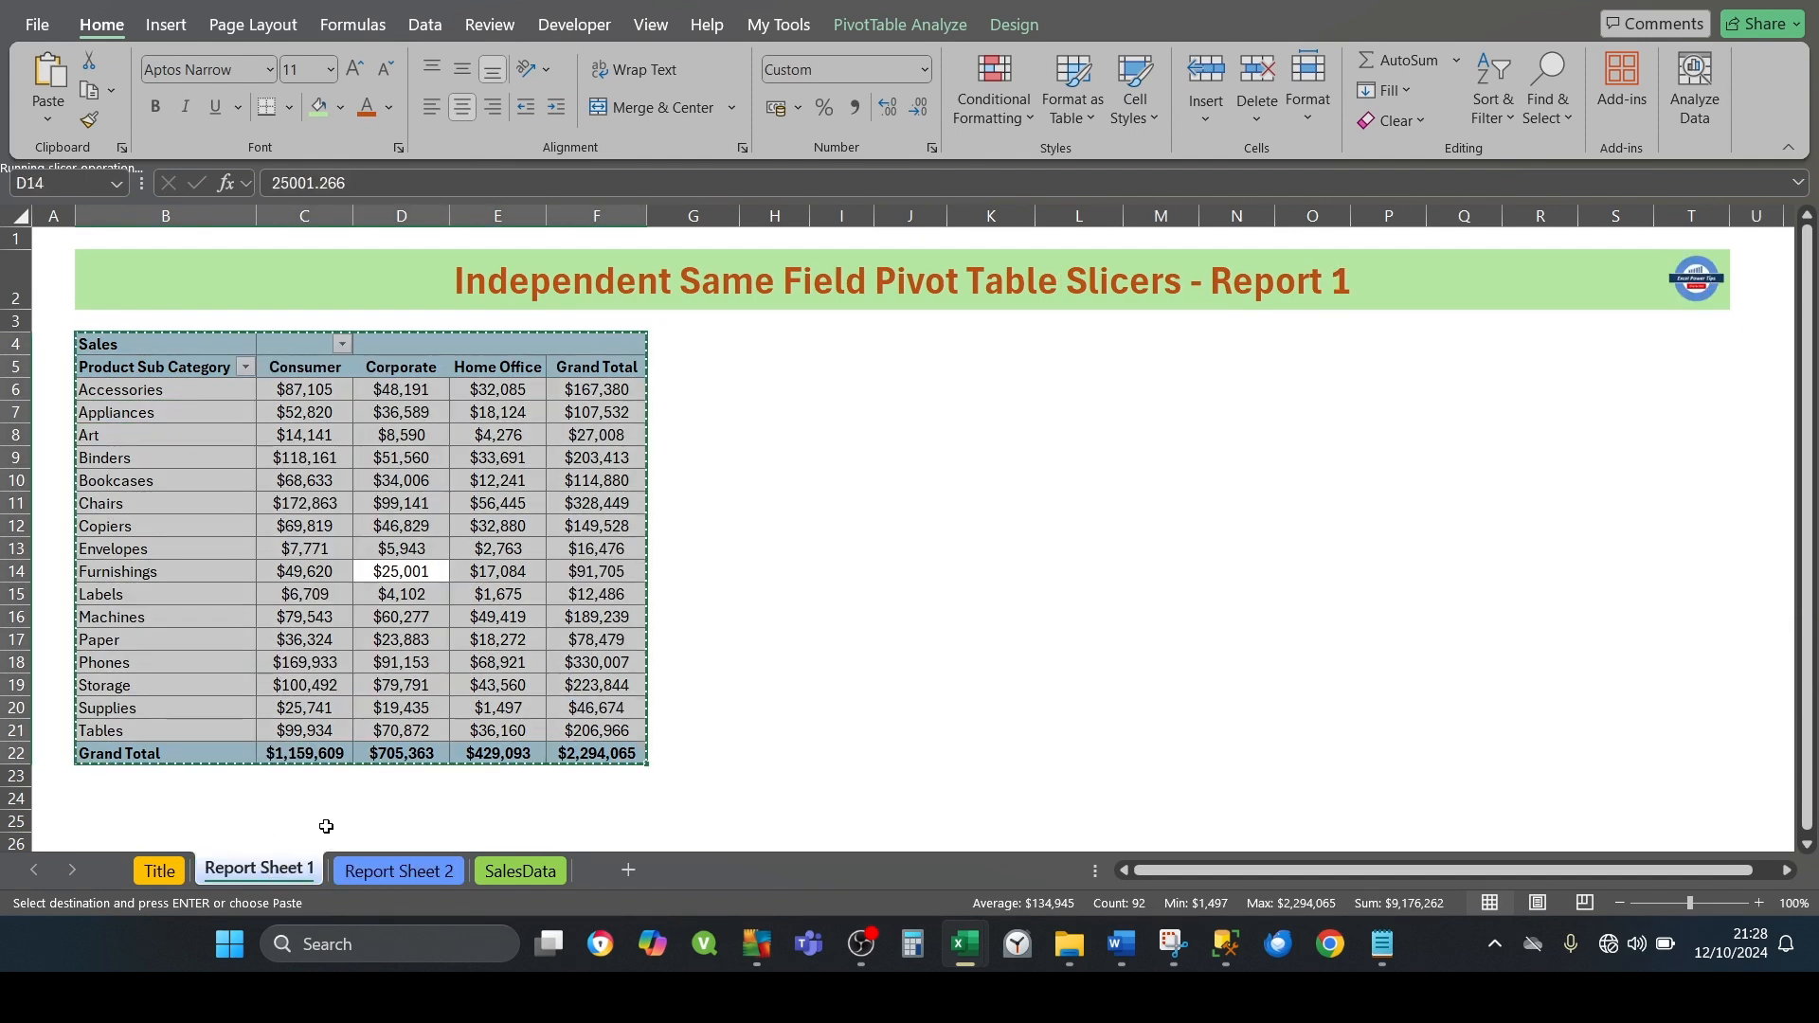
pyautogui.click(497, 526)
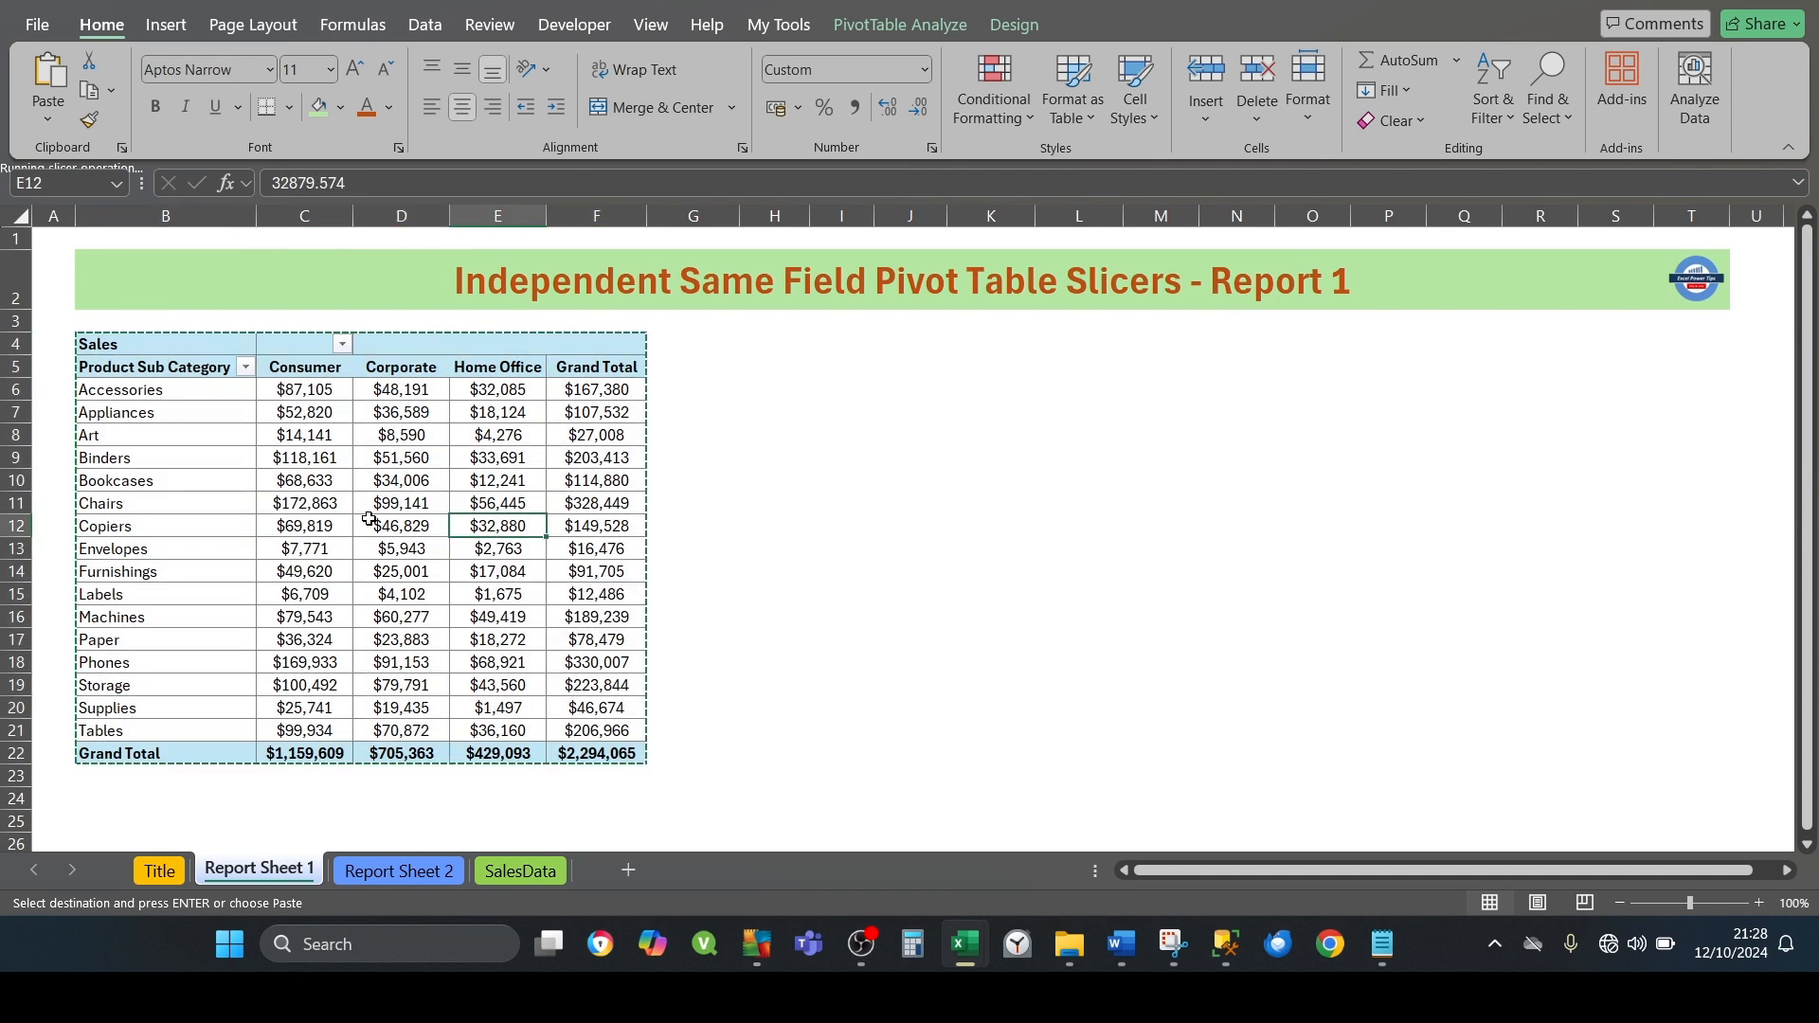
pyautogui.press('Escape')
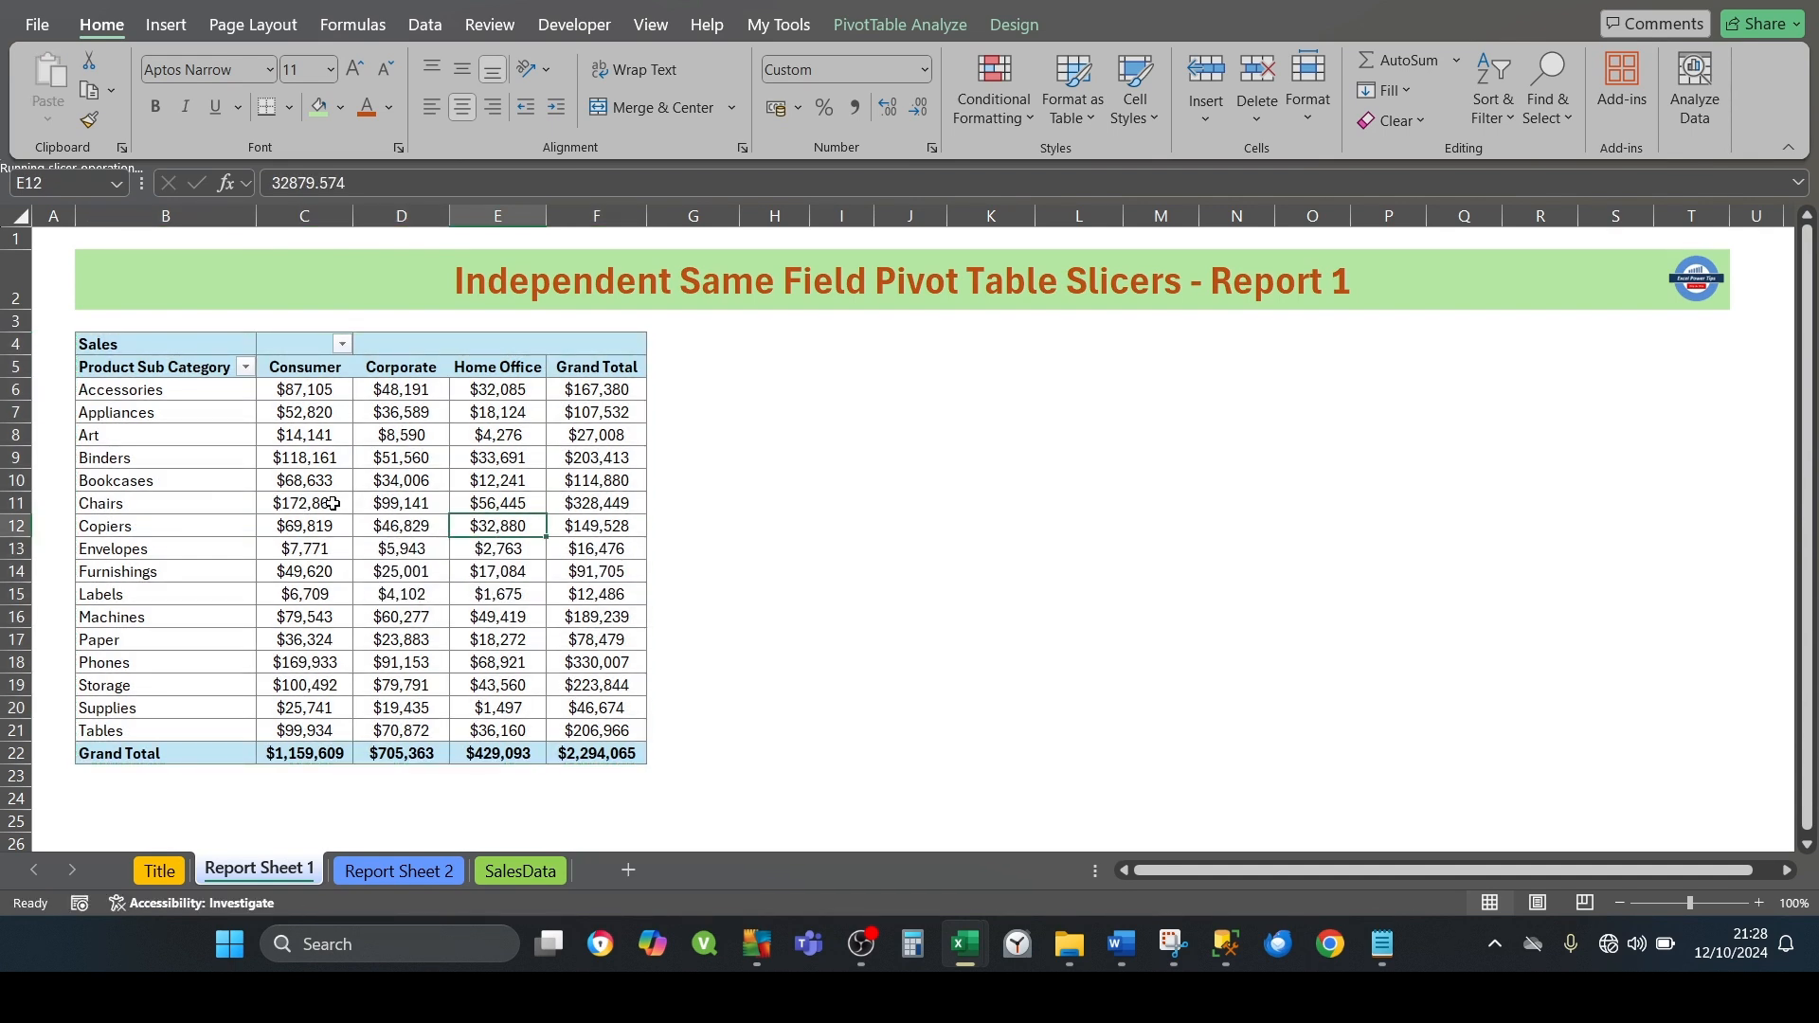
# Insert slicers for OrderYear, City and State for the PivotTable on Report Sheet 1
pyautogui.click(332, 502)
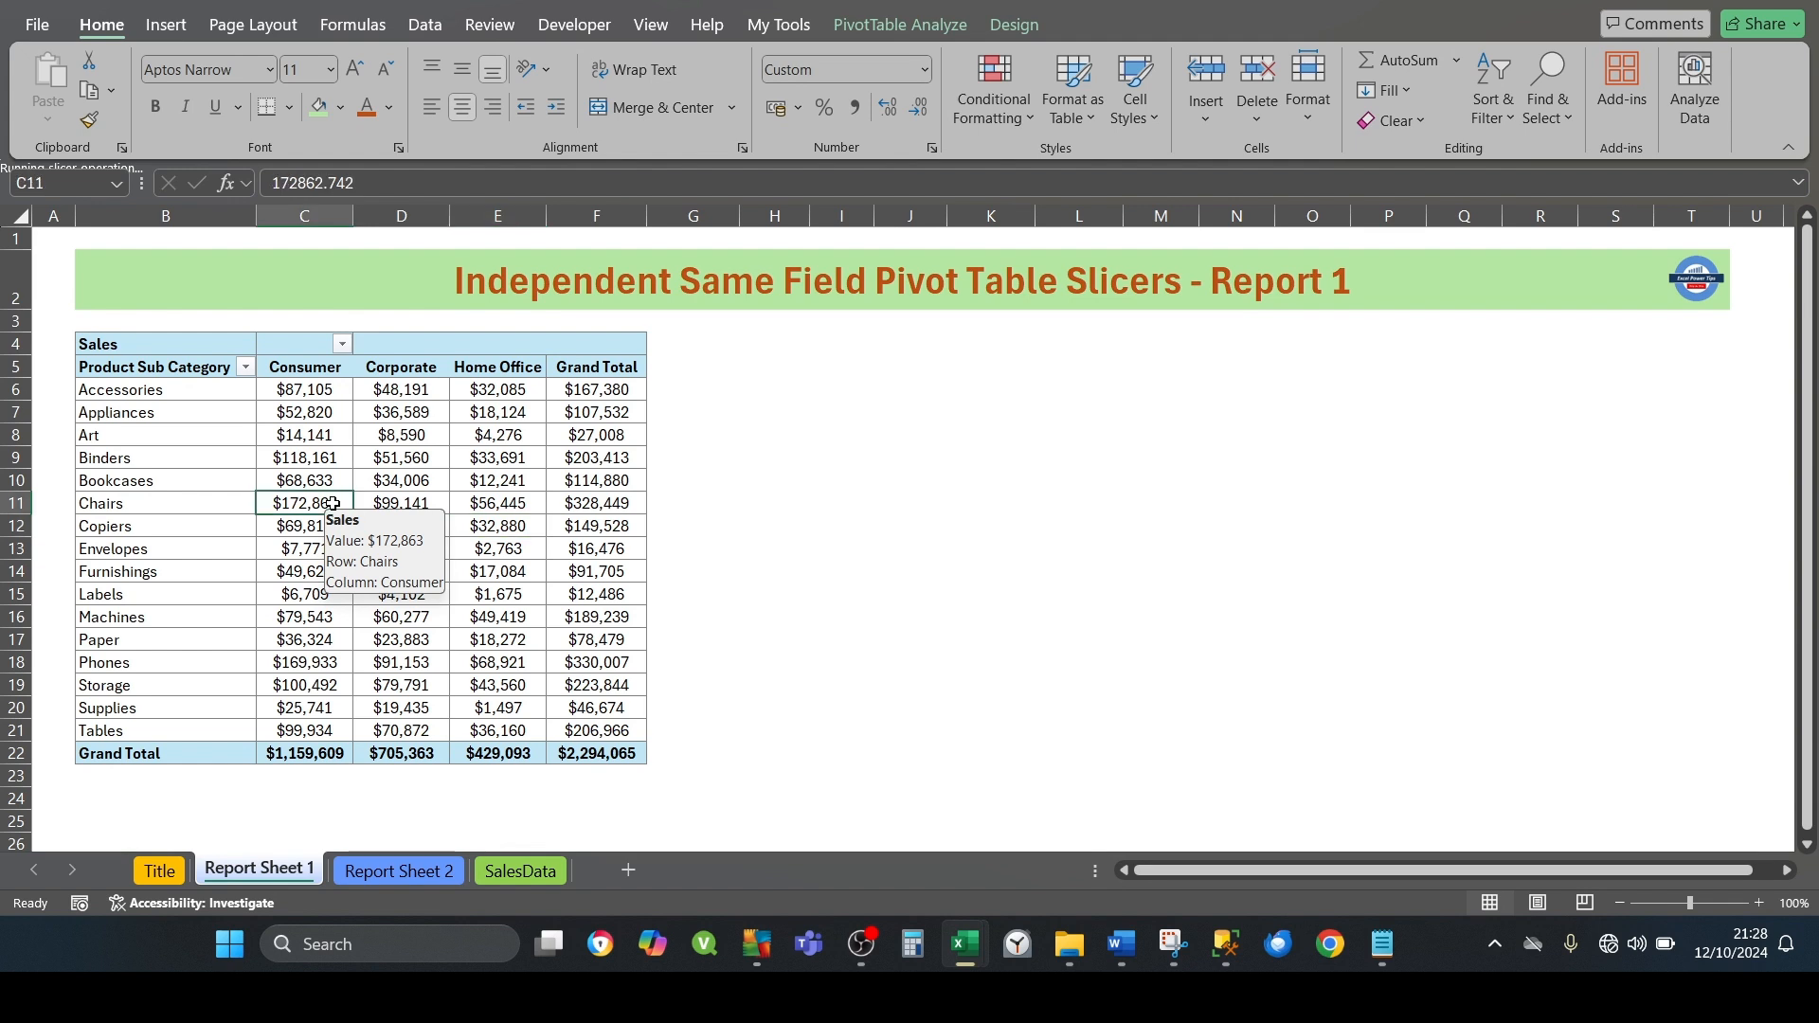
pyautogui.hotkey('ctrl', 'a')
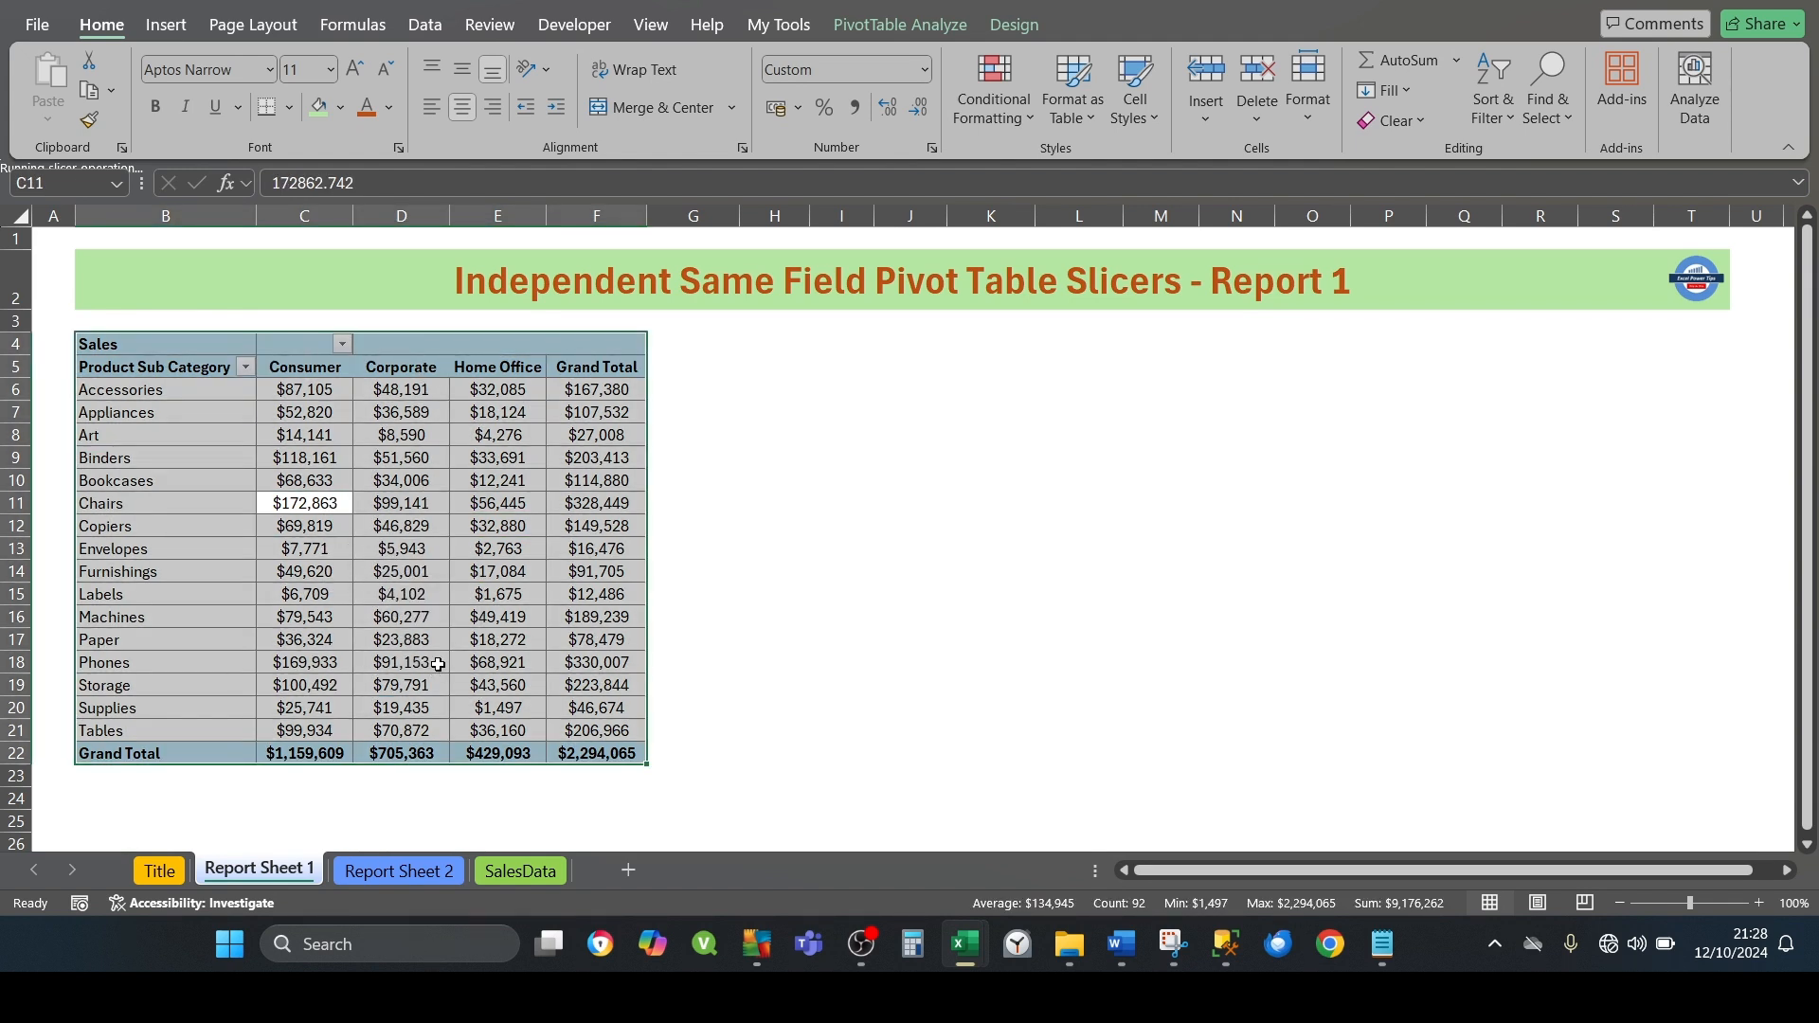
pyautogui.click(879, 31)
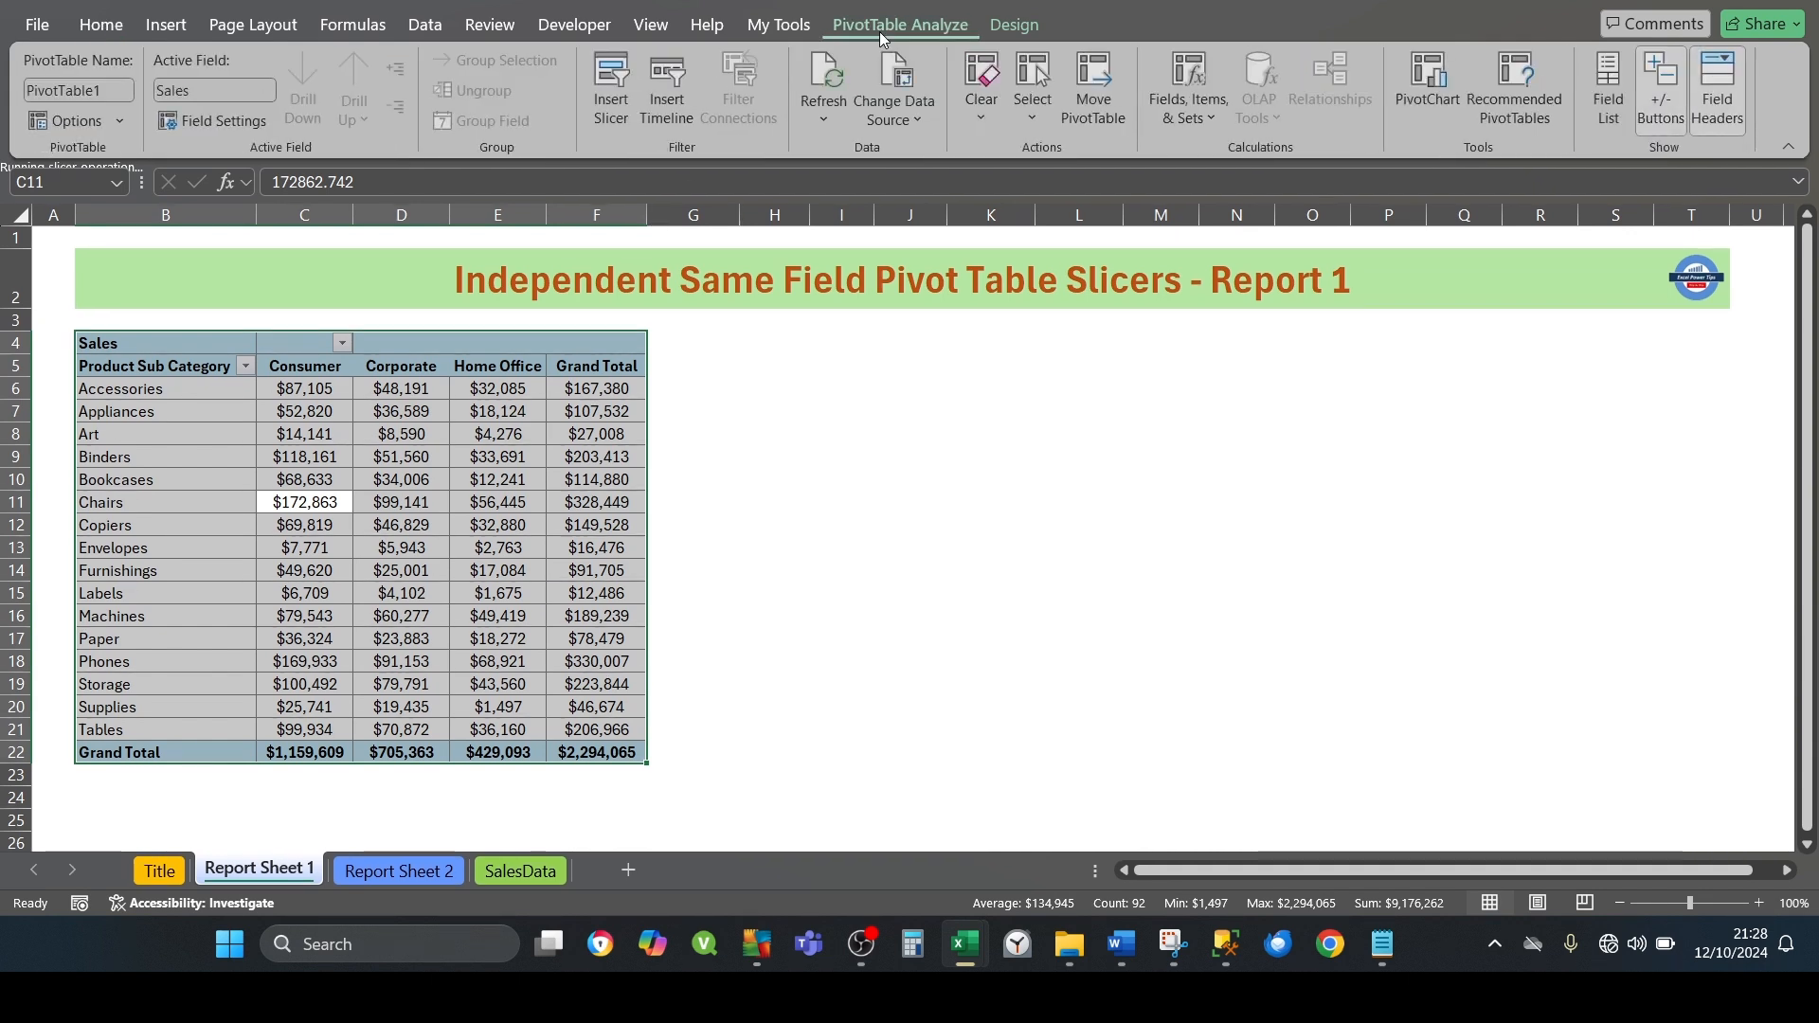
pyautogui.click(633, 119)
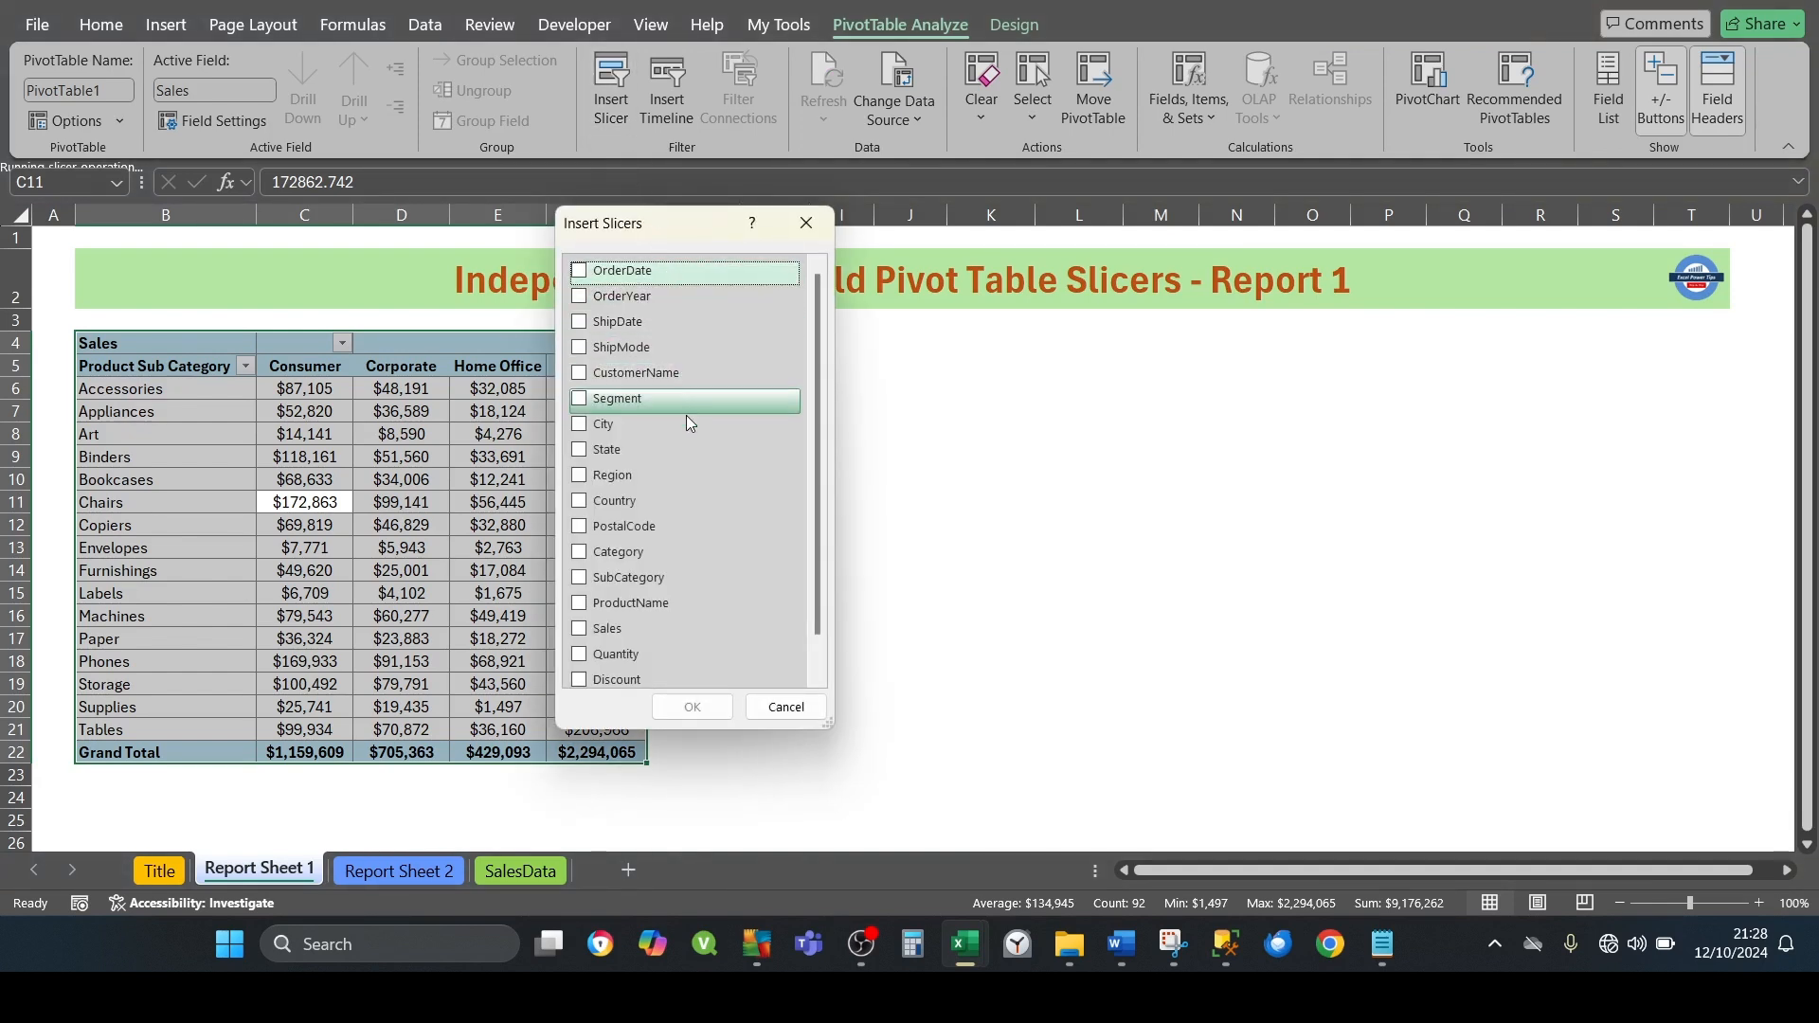
pyautogui.click(579, 297)
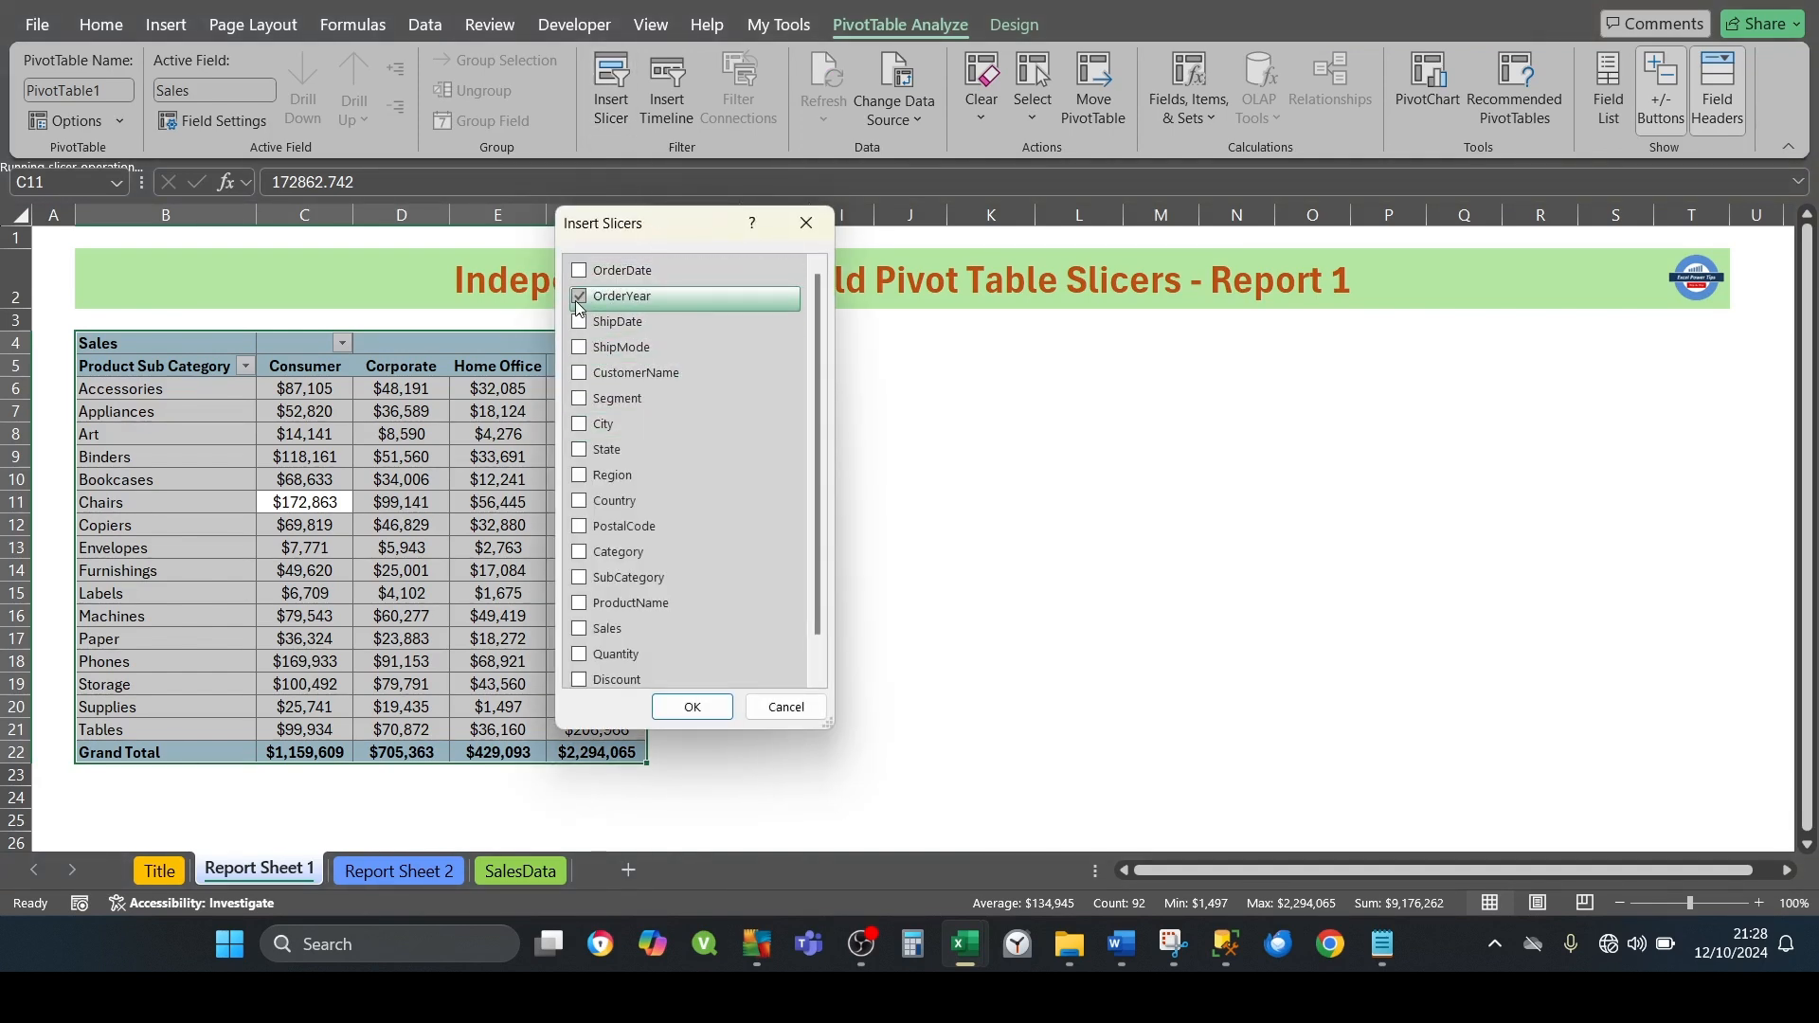
pyautogui.click(581, 423)
pyautogui.click(581, 449)
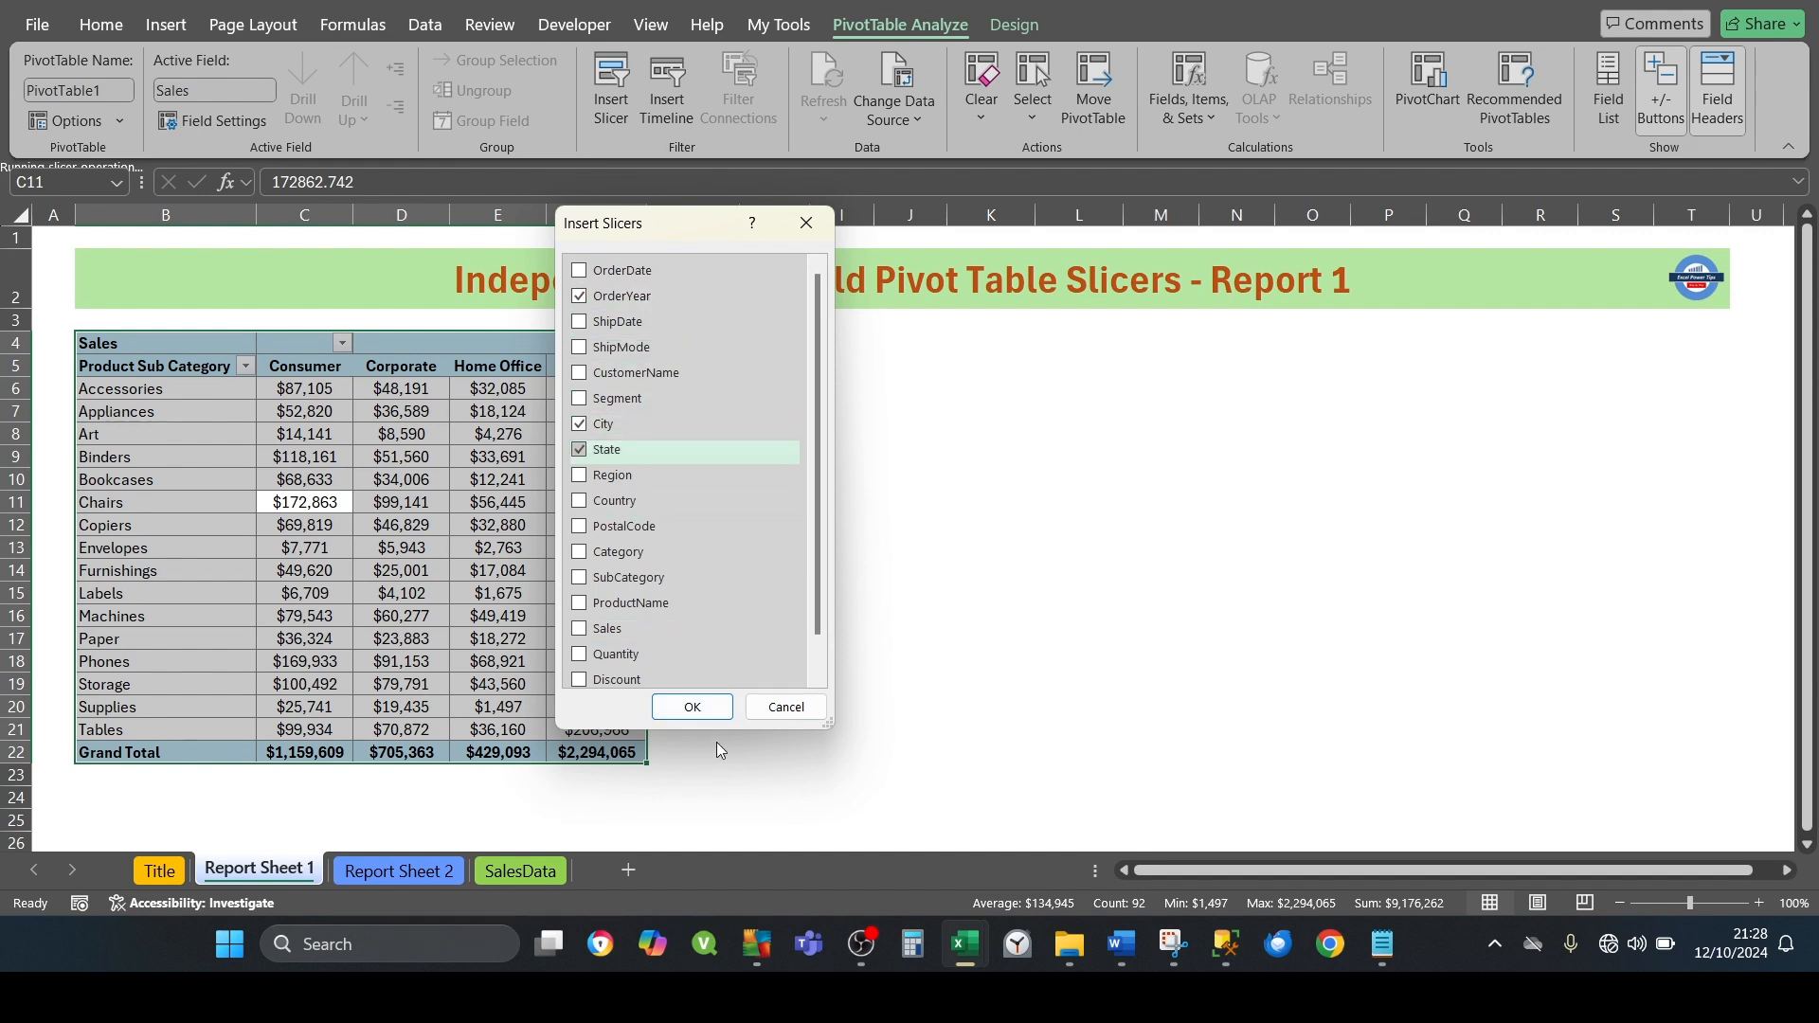
pyautogui.click(693, 707)
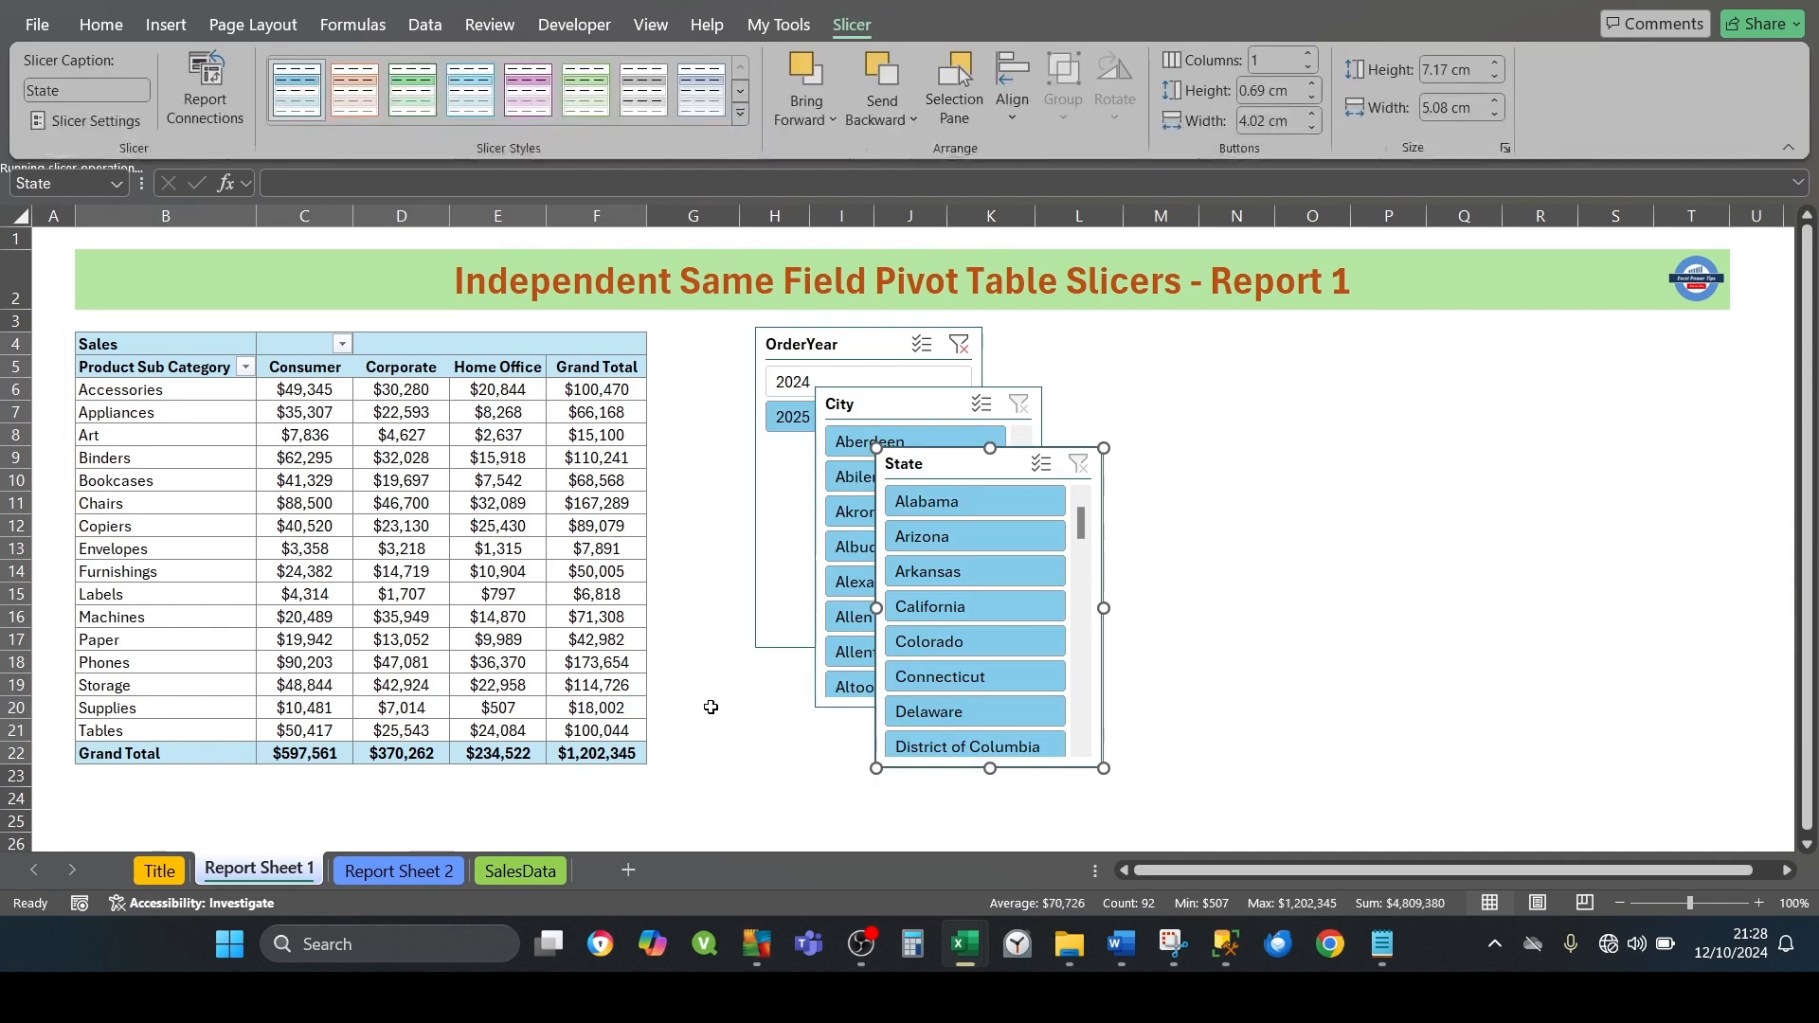
pyautogui.click(712, 709)
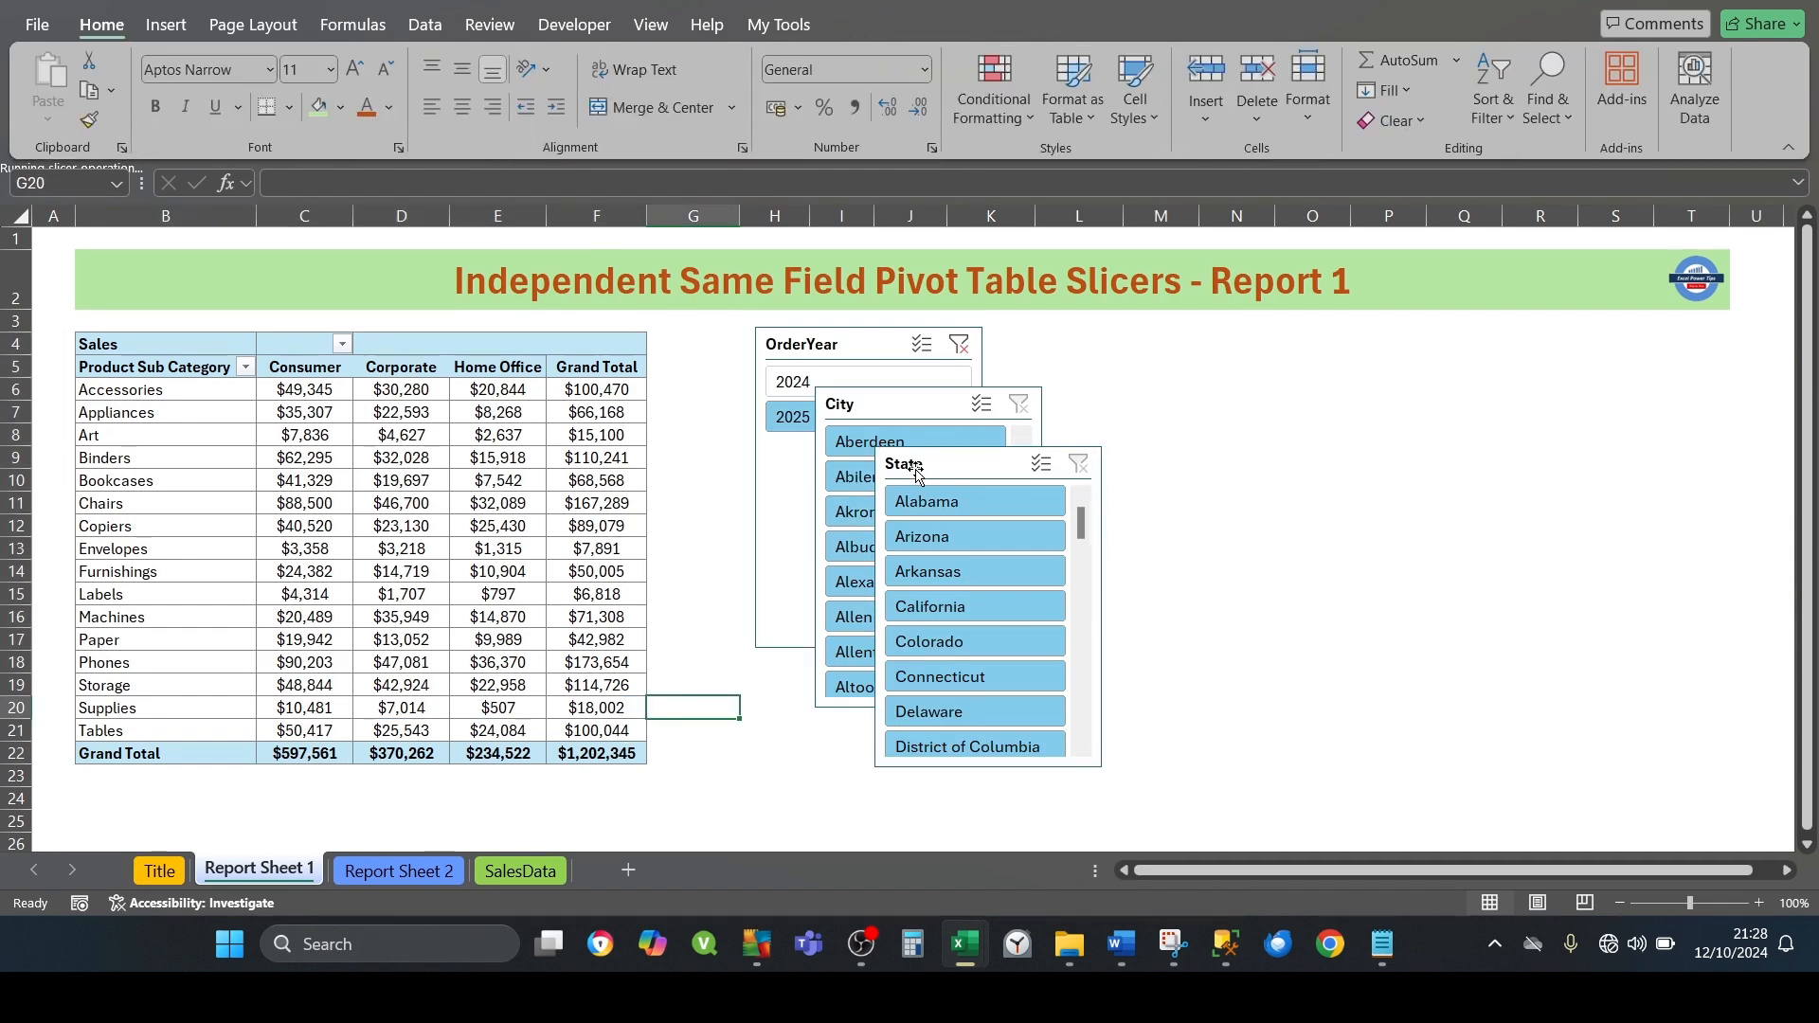
# Arrange the State and City slicers side by side to the right of the OrderYear slicer on Report Sheet 1
pyautogui.moveTo(912, 484); pyautogui.dragTo(1425, 349)
pyautogui.click(1140, 344)
pyautogui.moveTo(1140, 344); pyautogui.dragTo(1102, 333)
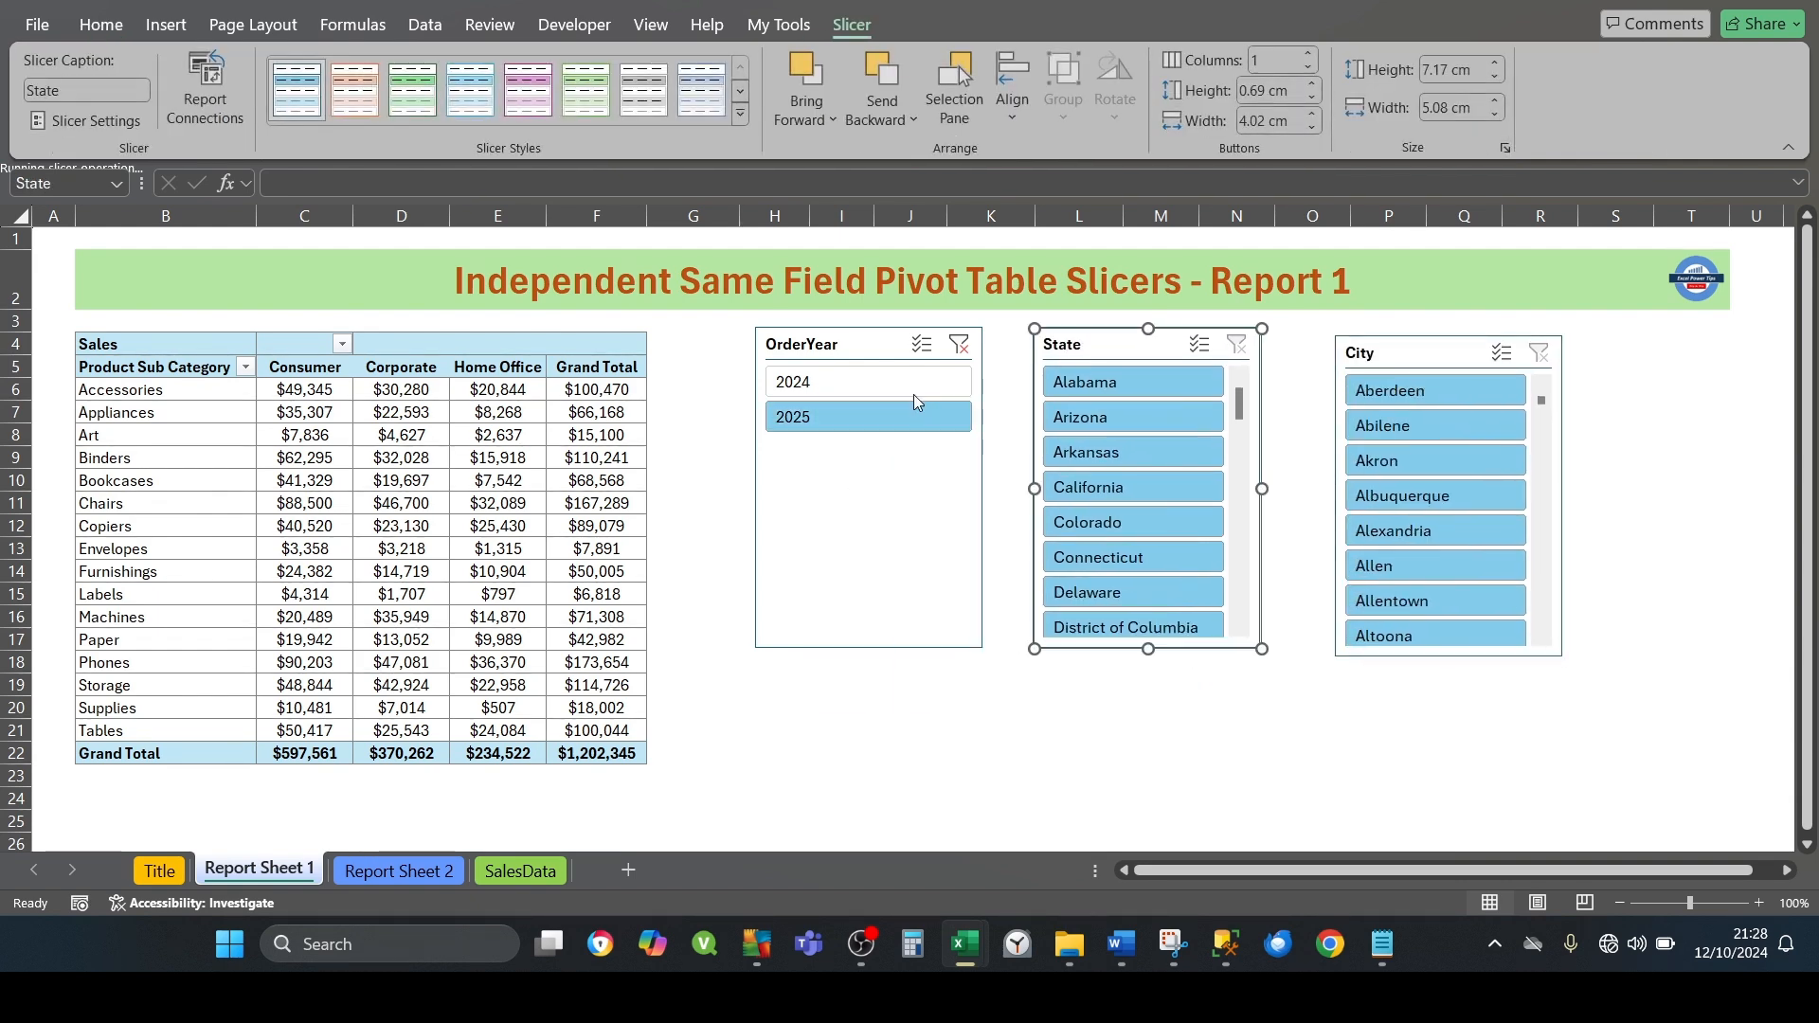
# Clear the OrderYear slicer's filter on Report Sheet 1 and shorten the slicer to about 2.77 cm high
pyautogui.click(958, 344)
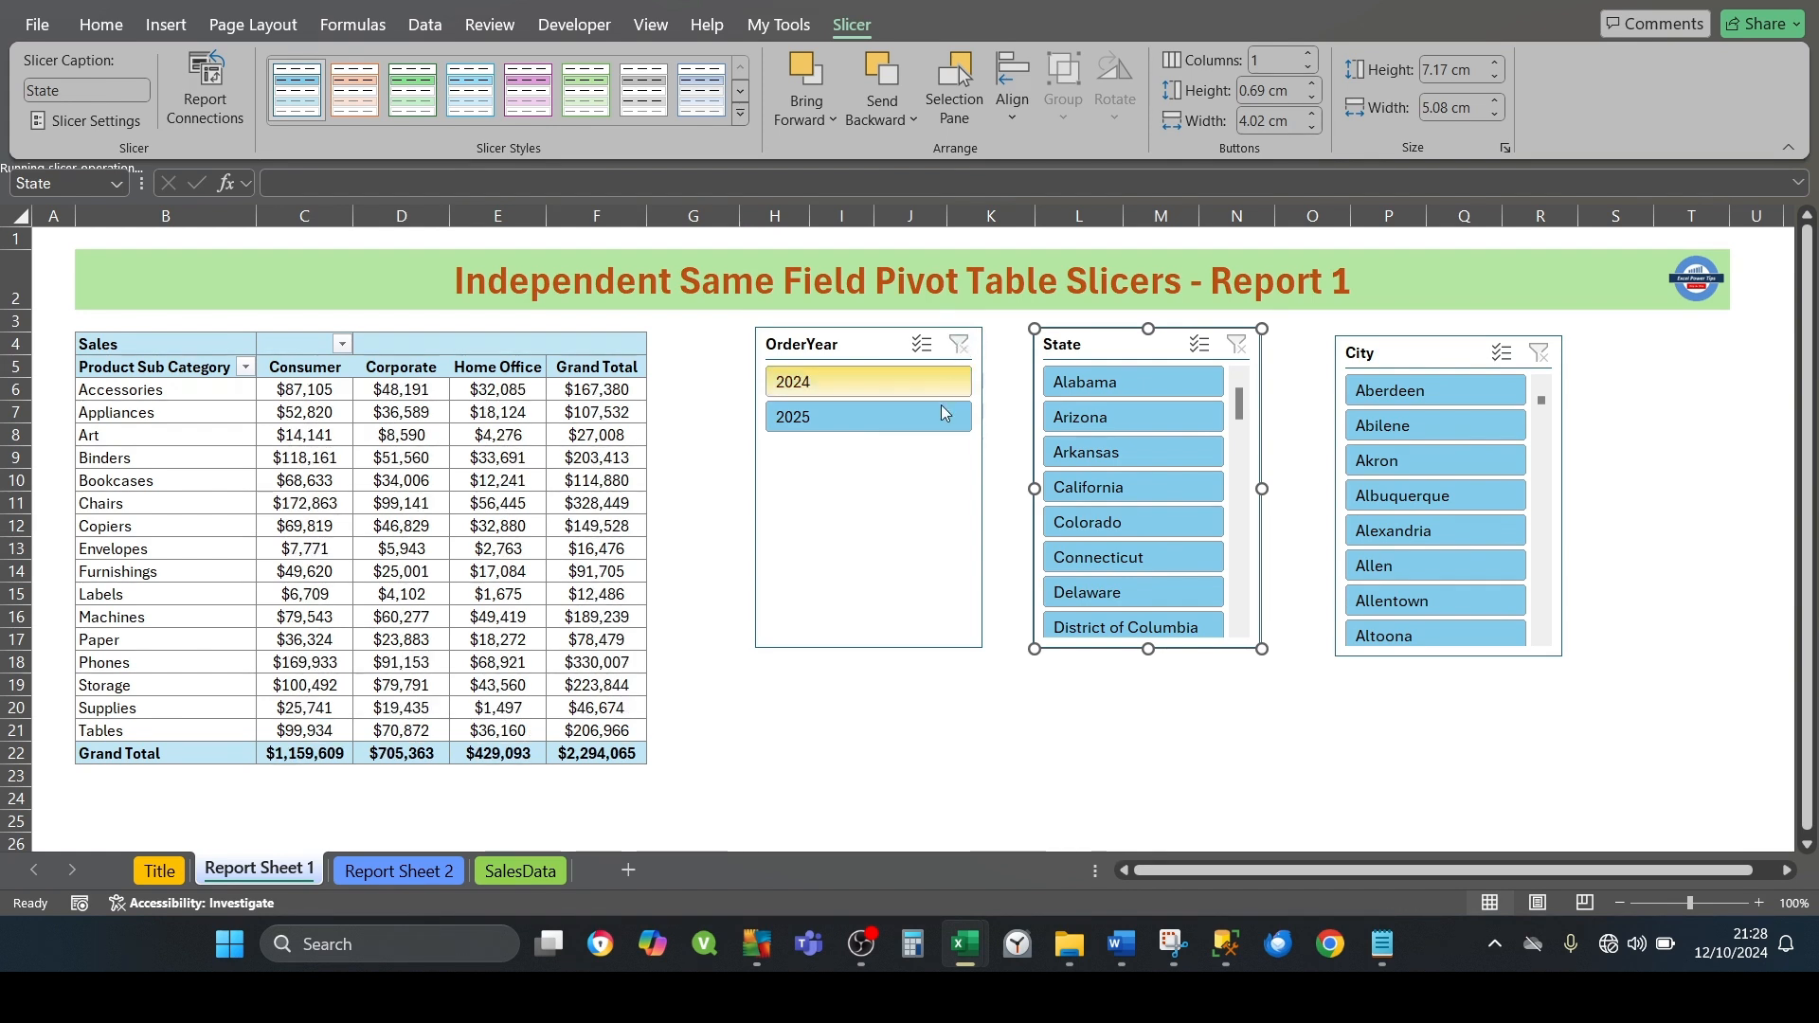
pyautogui.click(876, 611)
pyautogui.moveTo(872, 647); pyautogui.dragTo(886, 455)
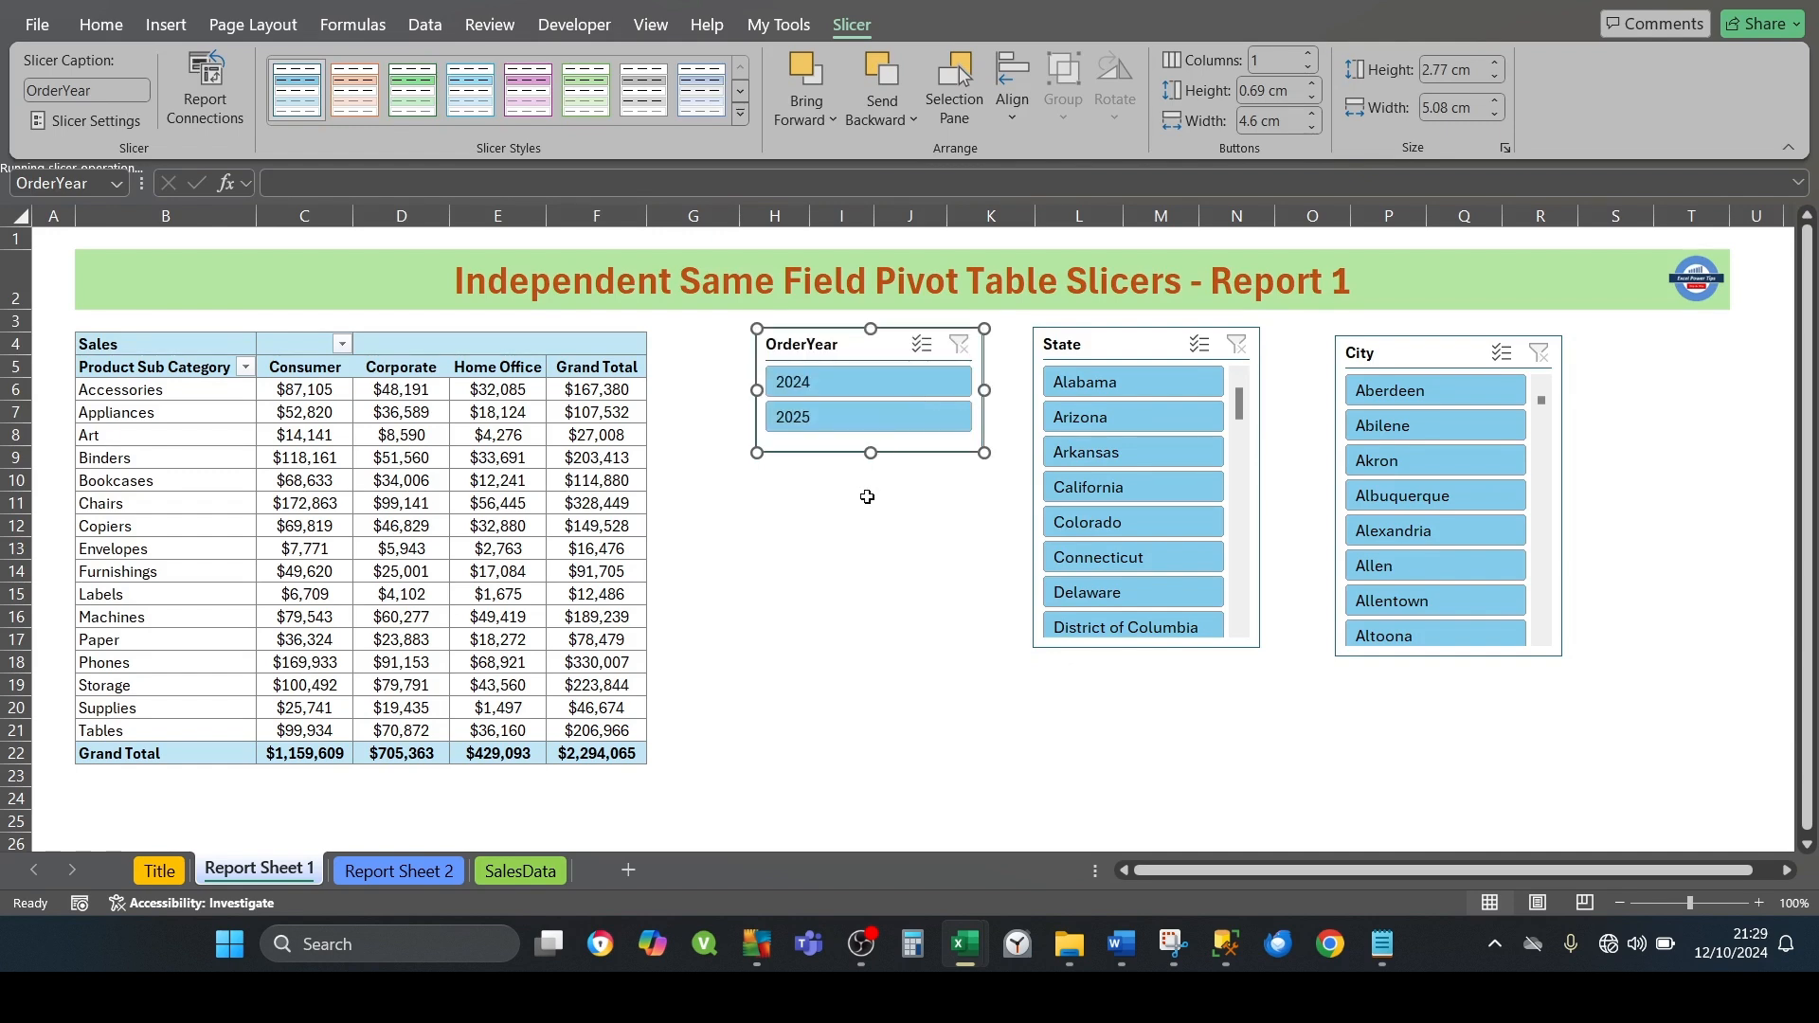
pyautogui.click(839, 503)
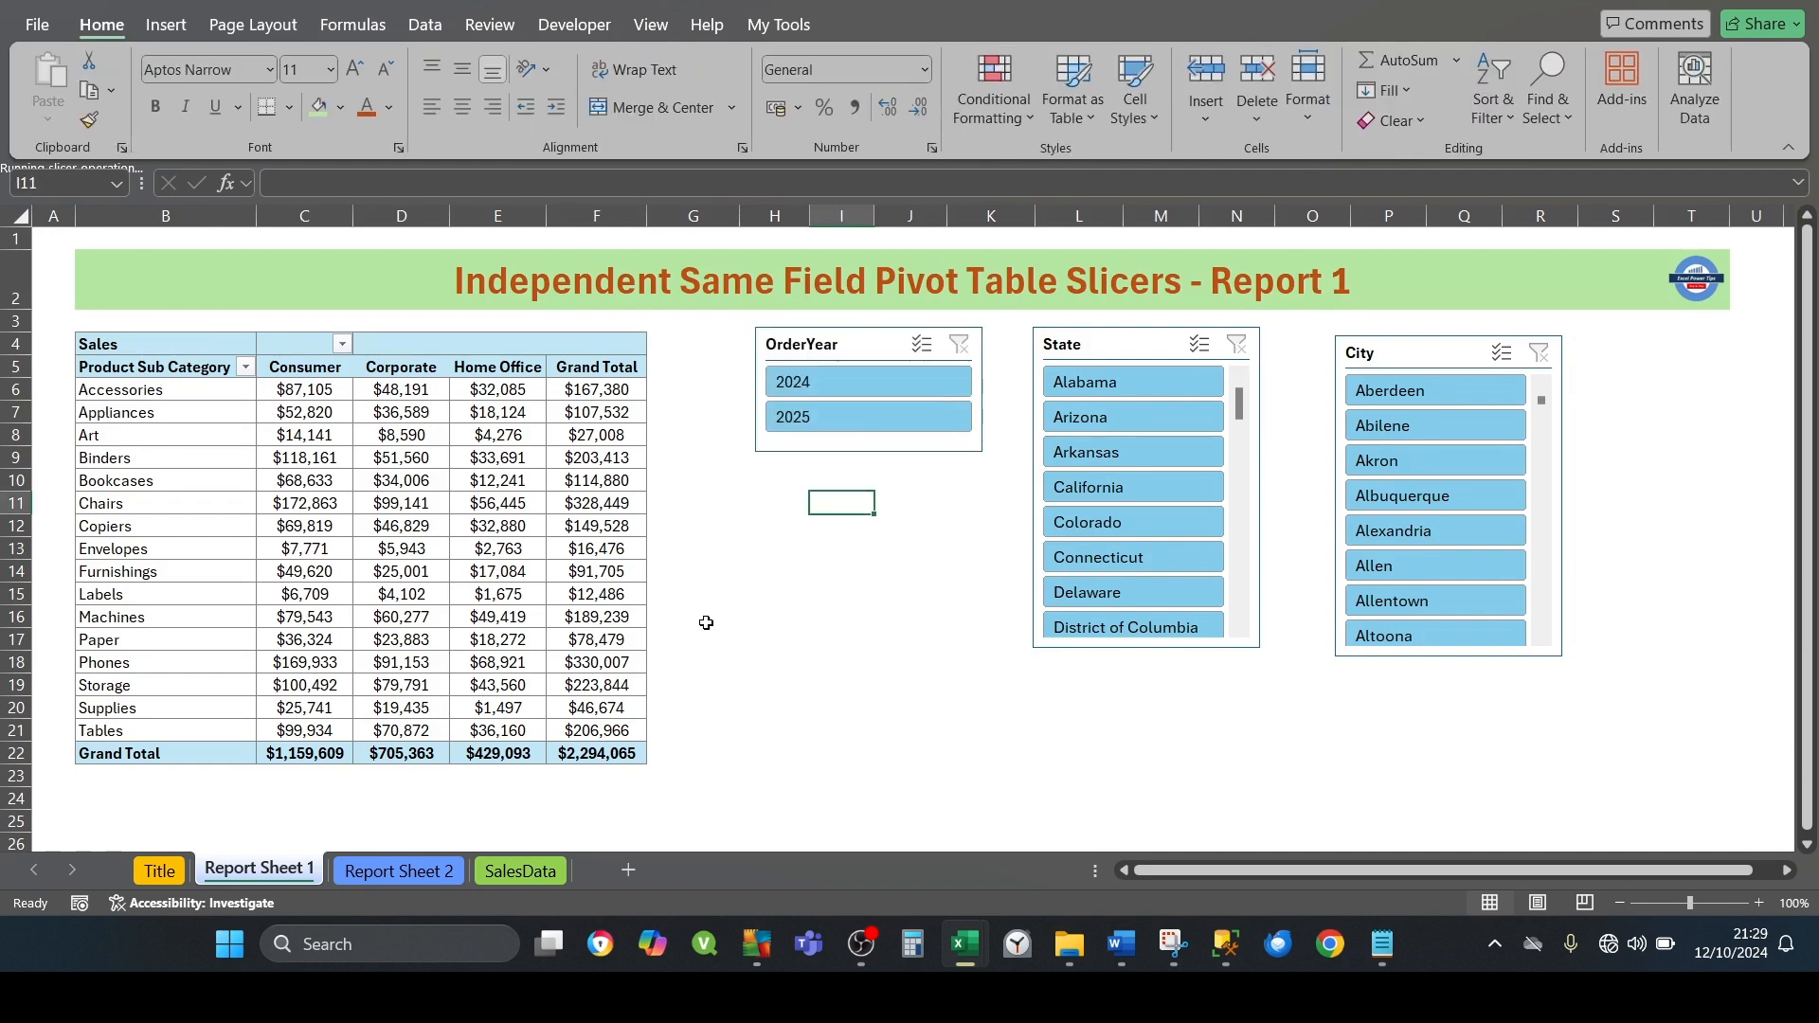
# Insert slicers for OrderYear, City and State for the PivotTable on Report Sheet 2
pyautogui.click(417, 873)
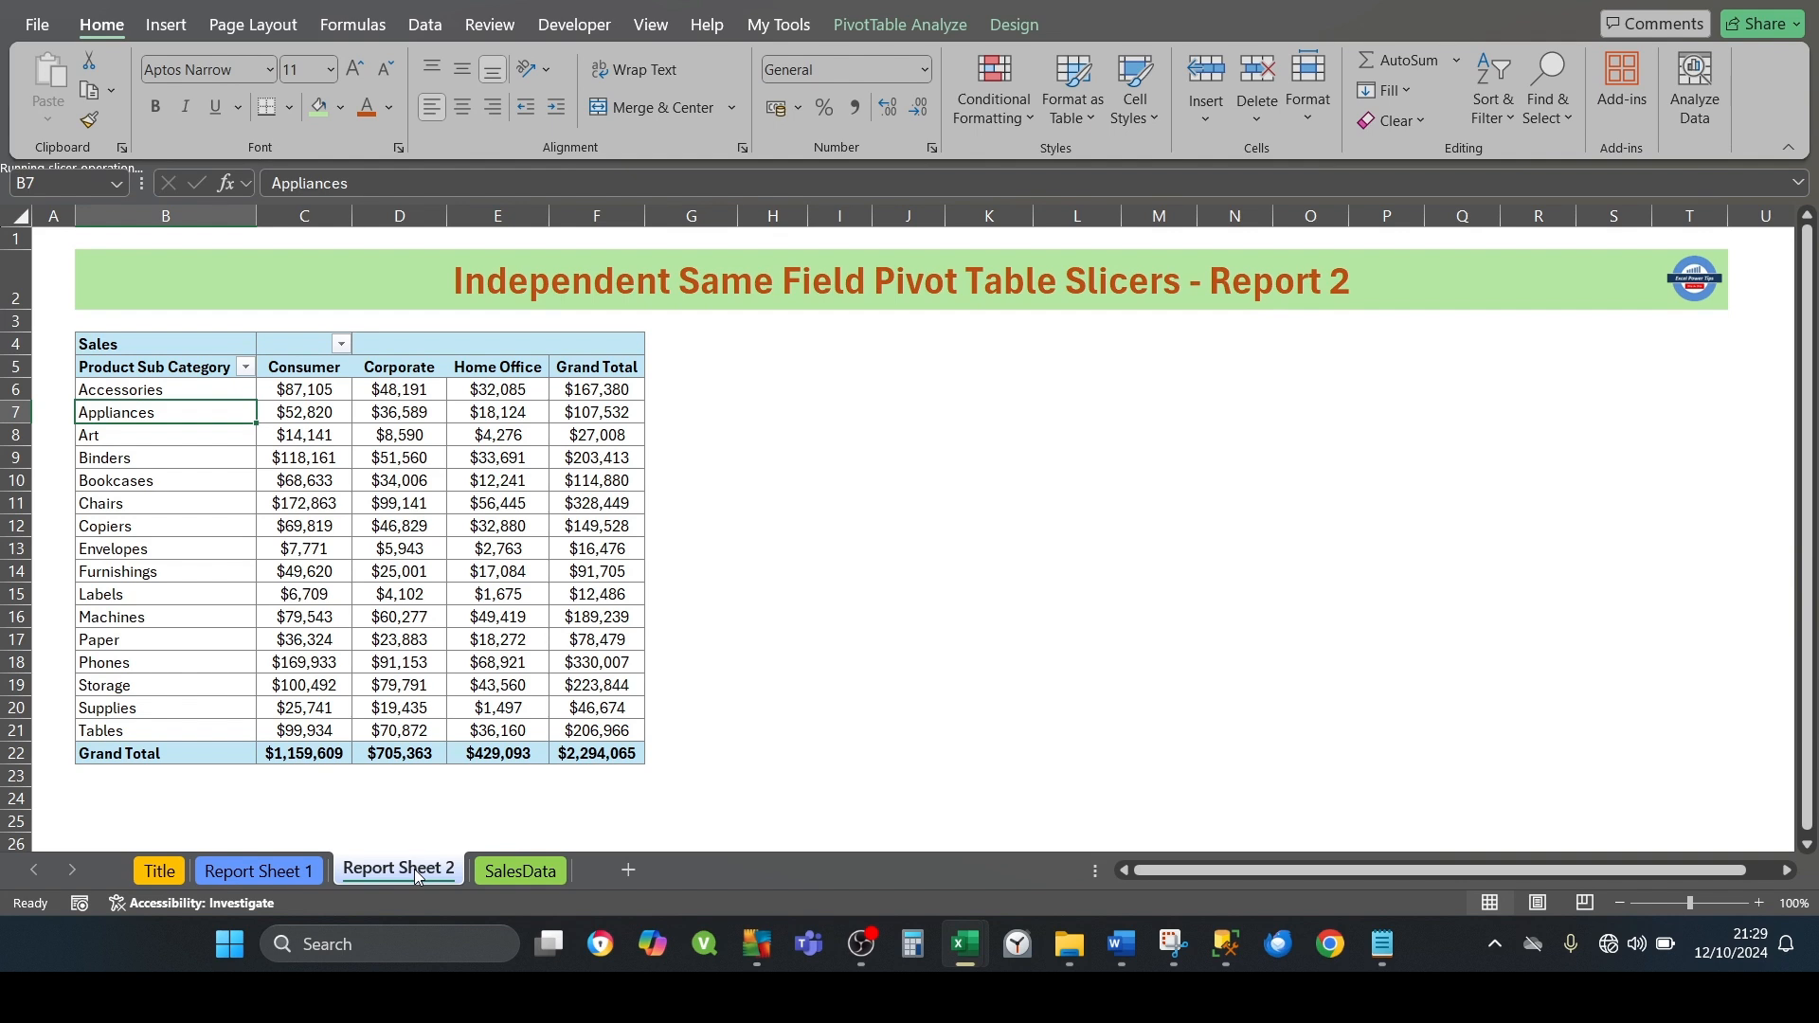
pyautogui.click(332, 531)
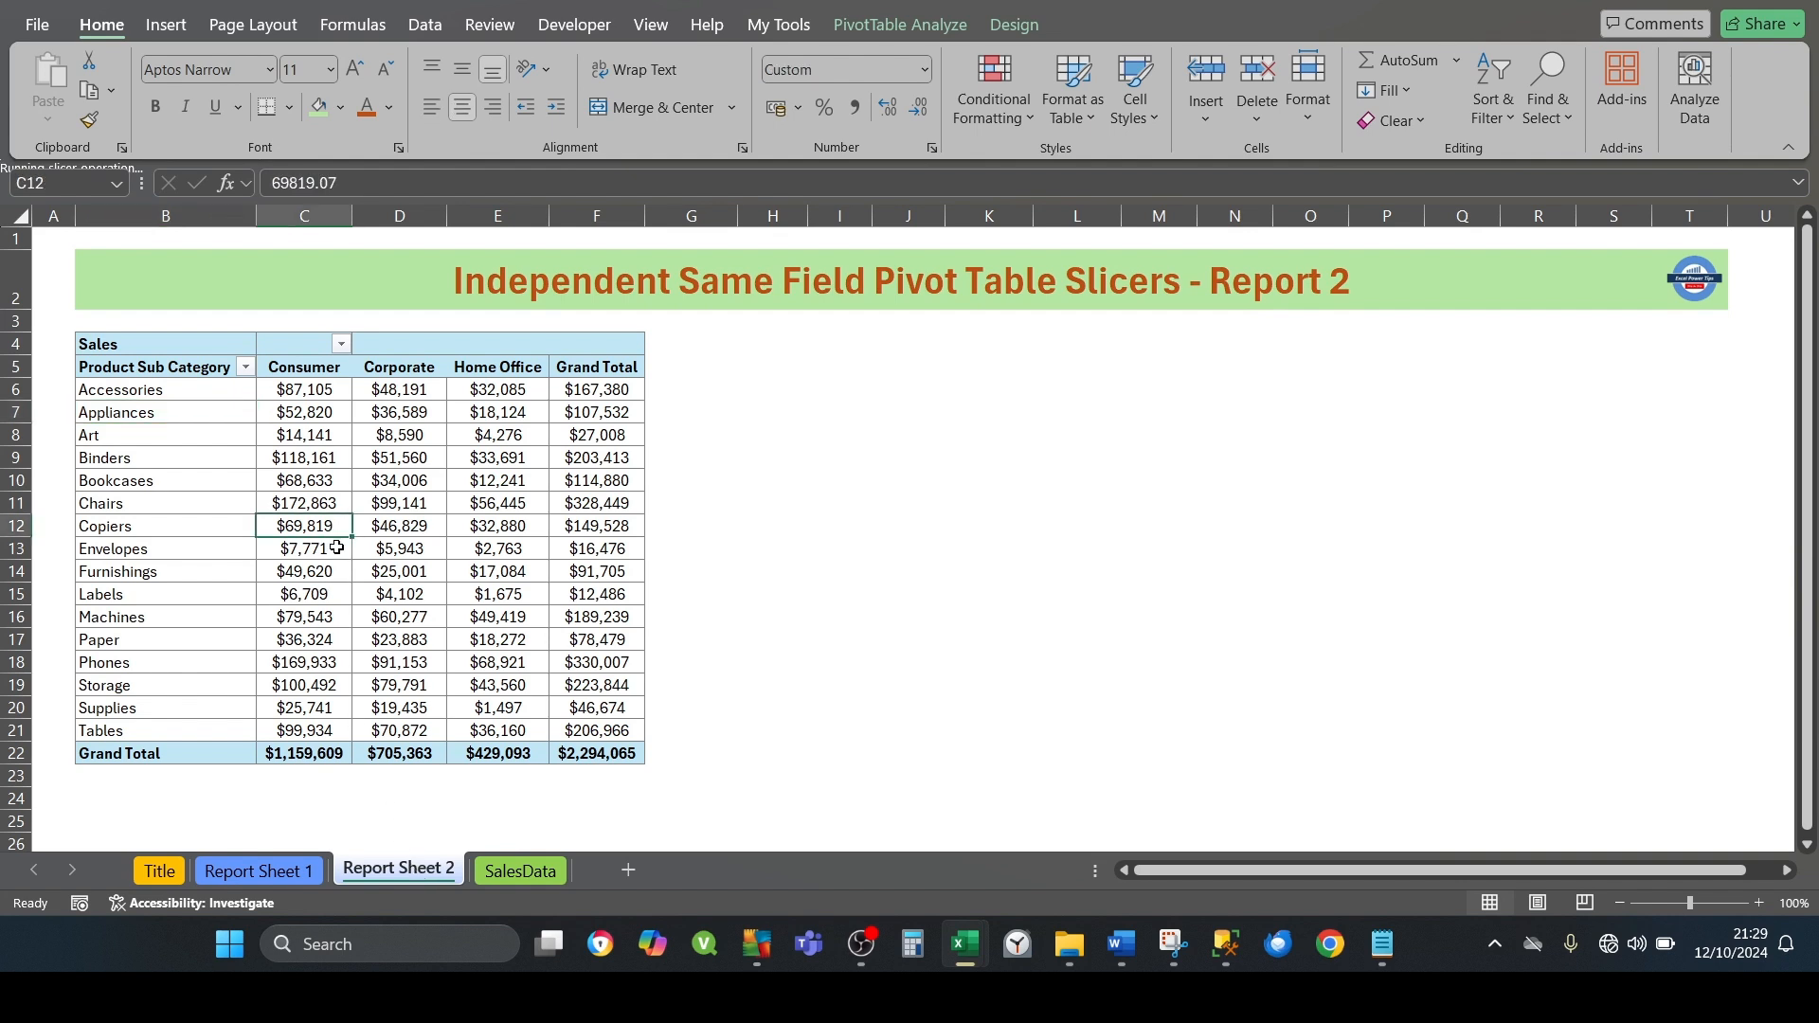
pyautogui.hotkey('ctrl', 'a')
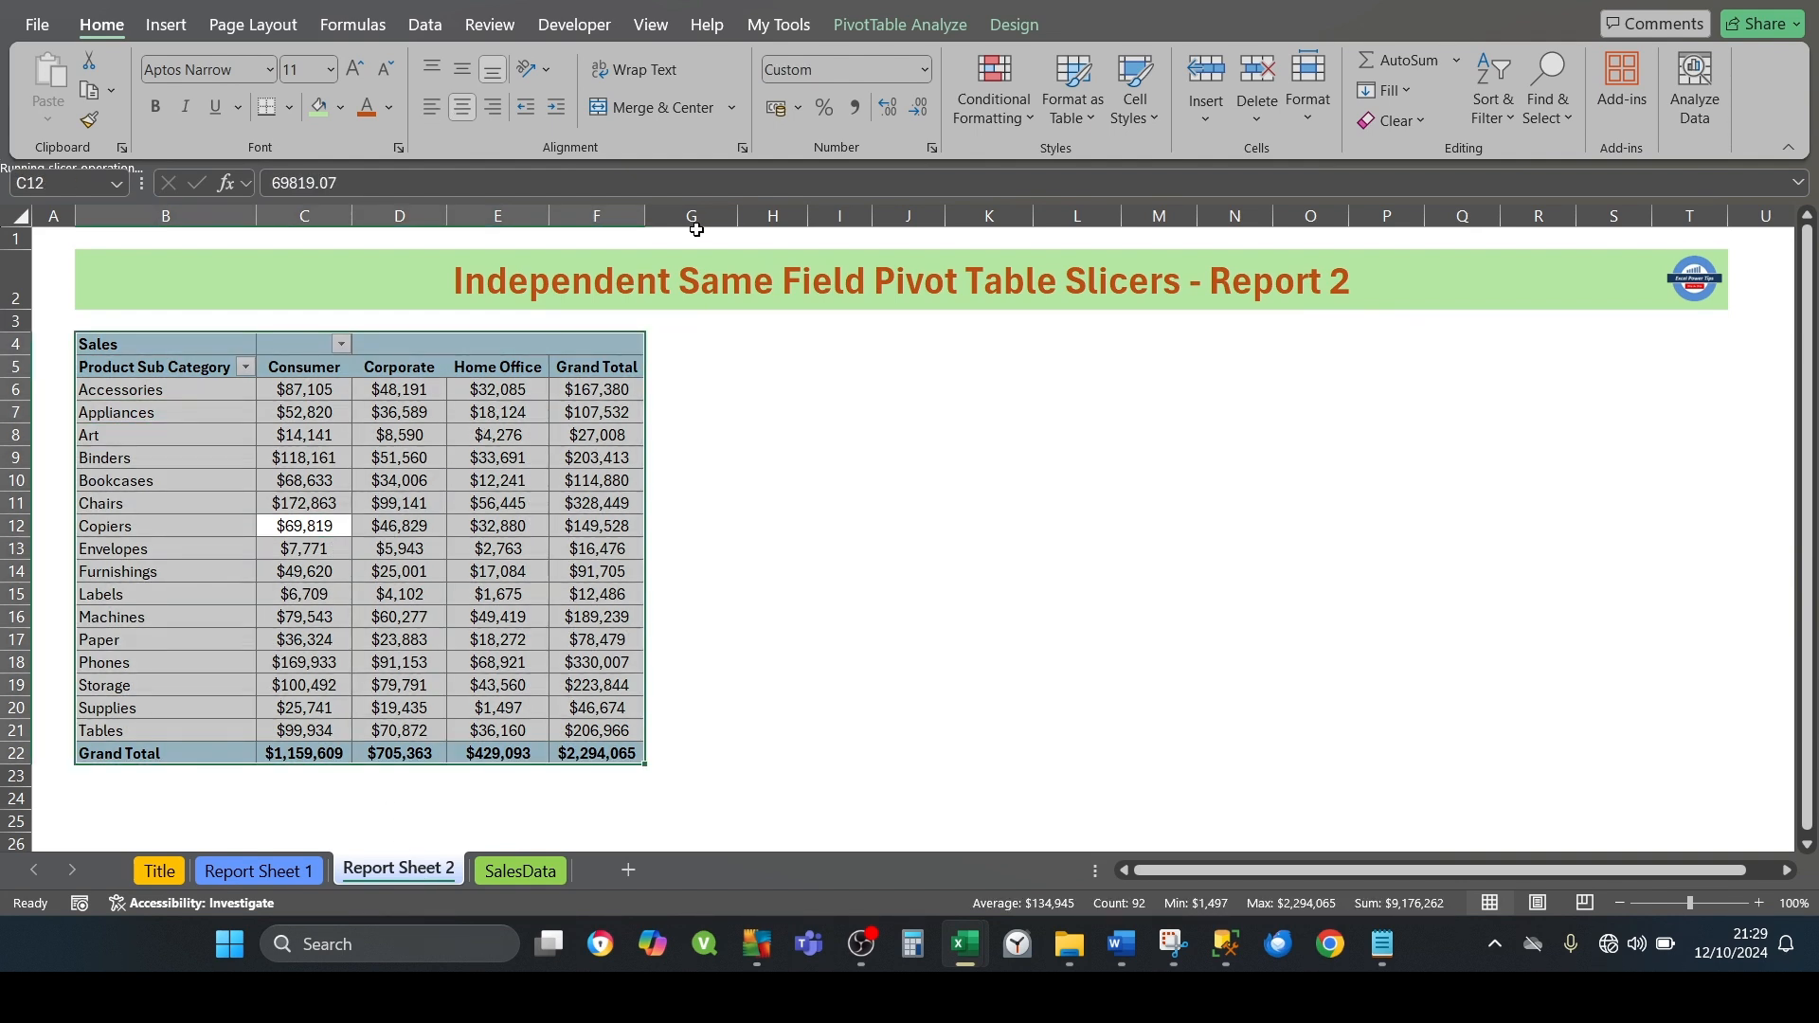
pyautogui.click(895, 31)
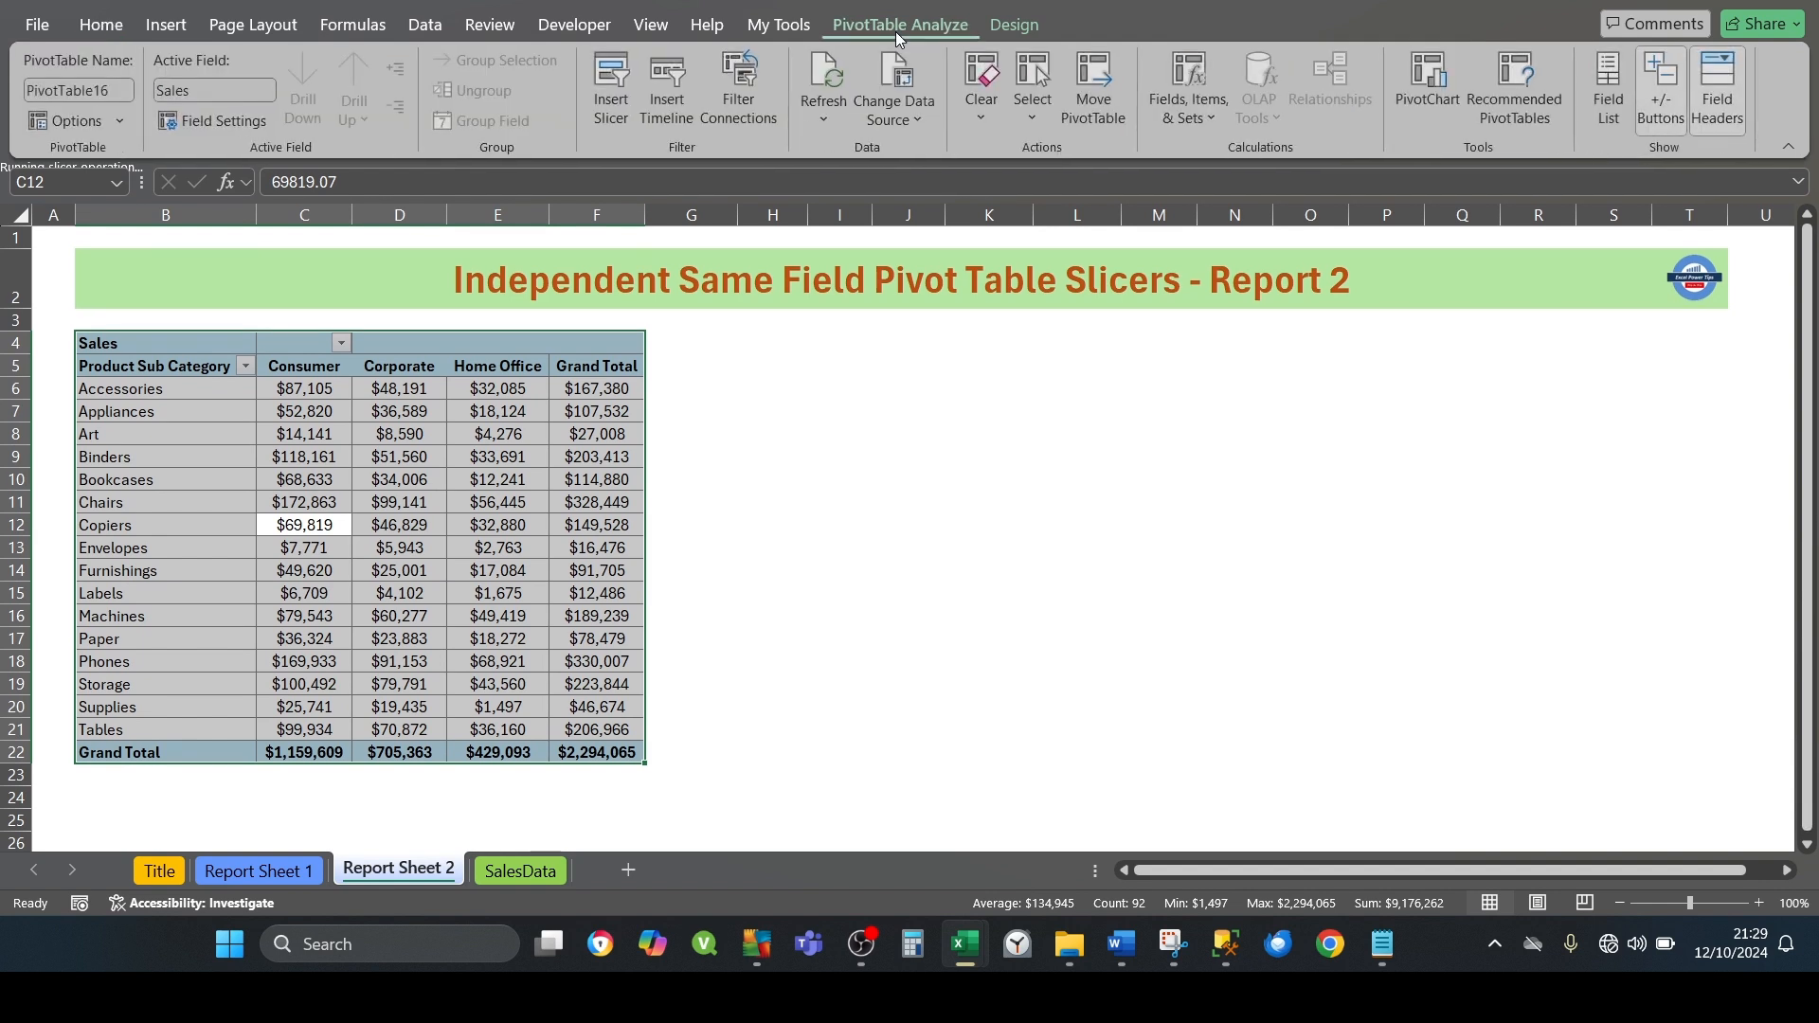
pyautogui.click(623, 116)
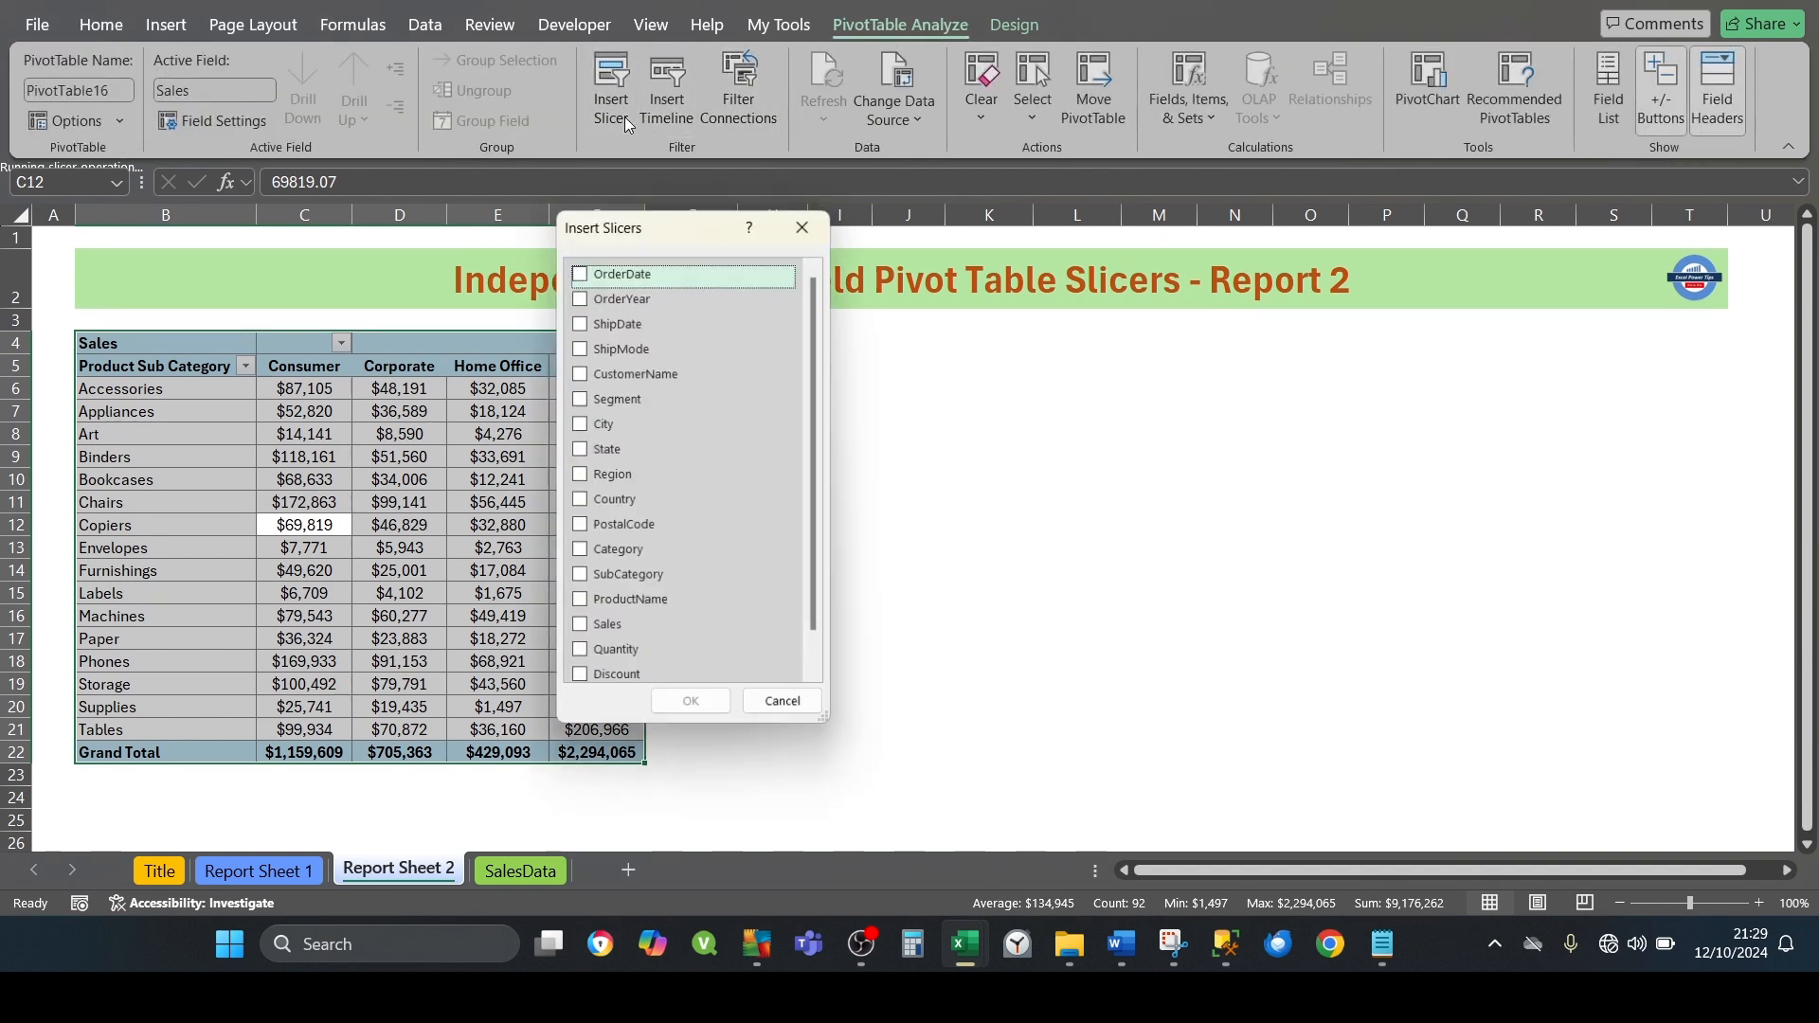
pyautogui.click(581, 296)
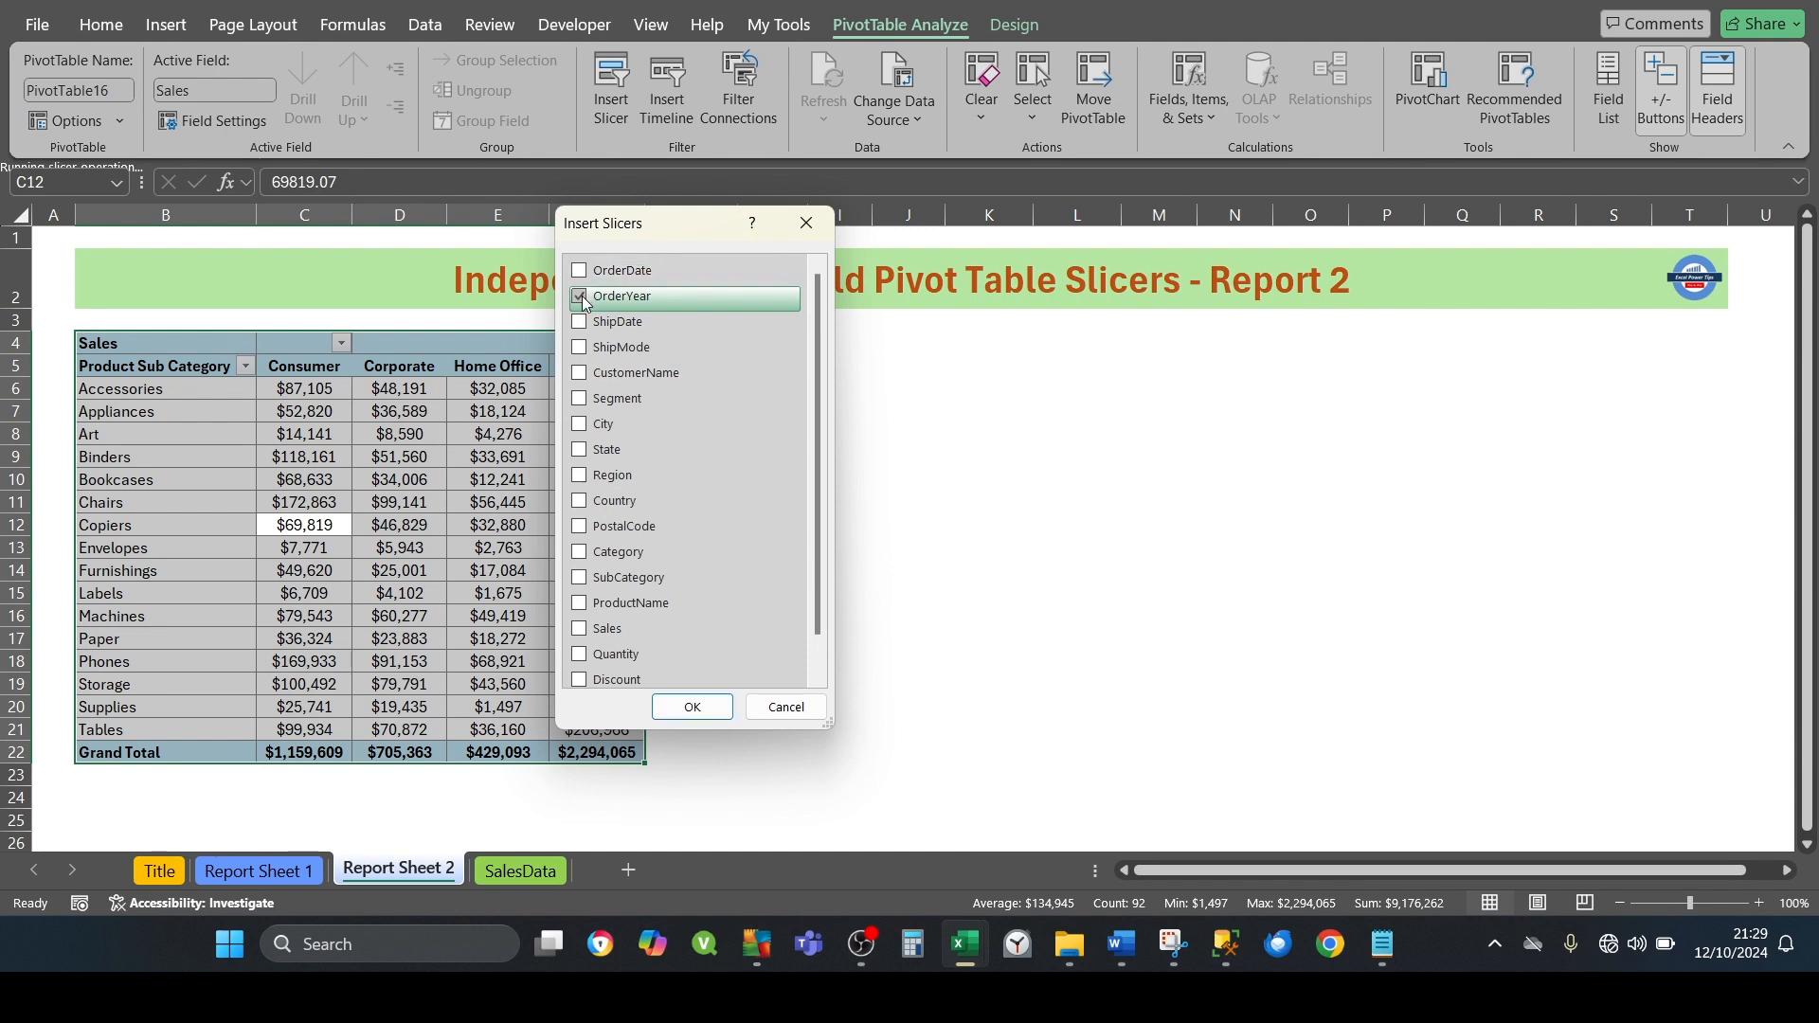
pyautogui.click(580, 425)
pyautogui.click(580, 450)
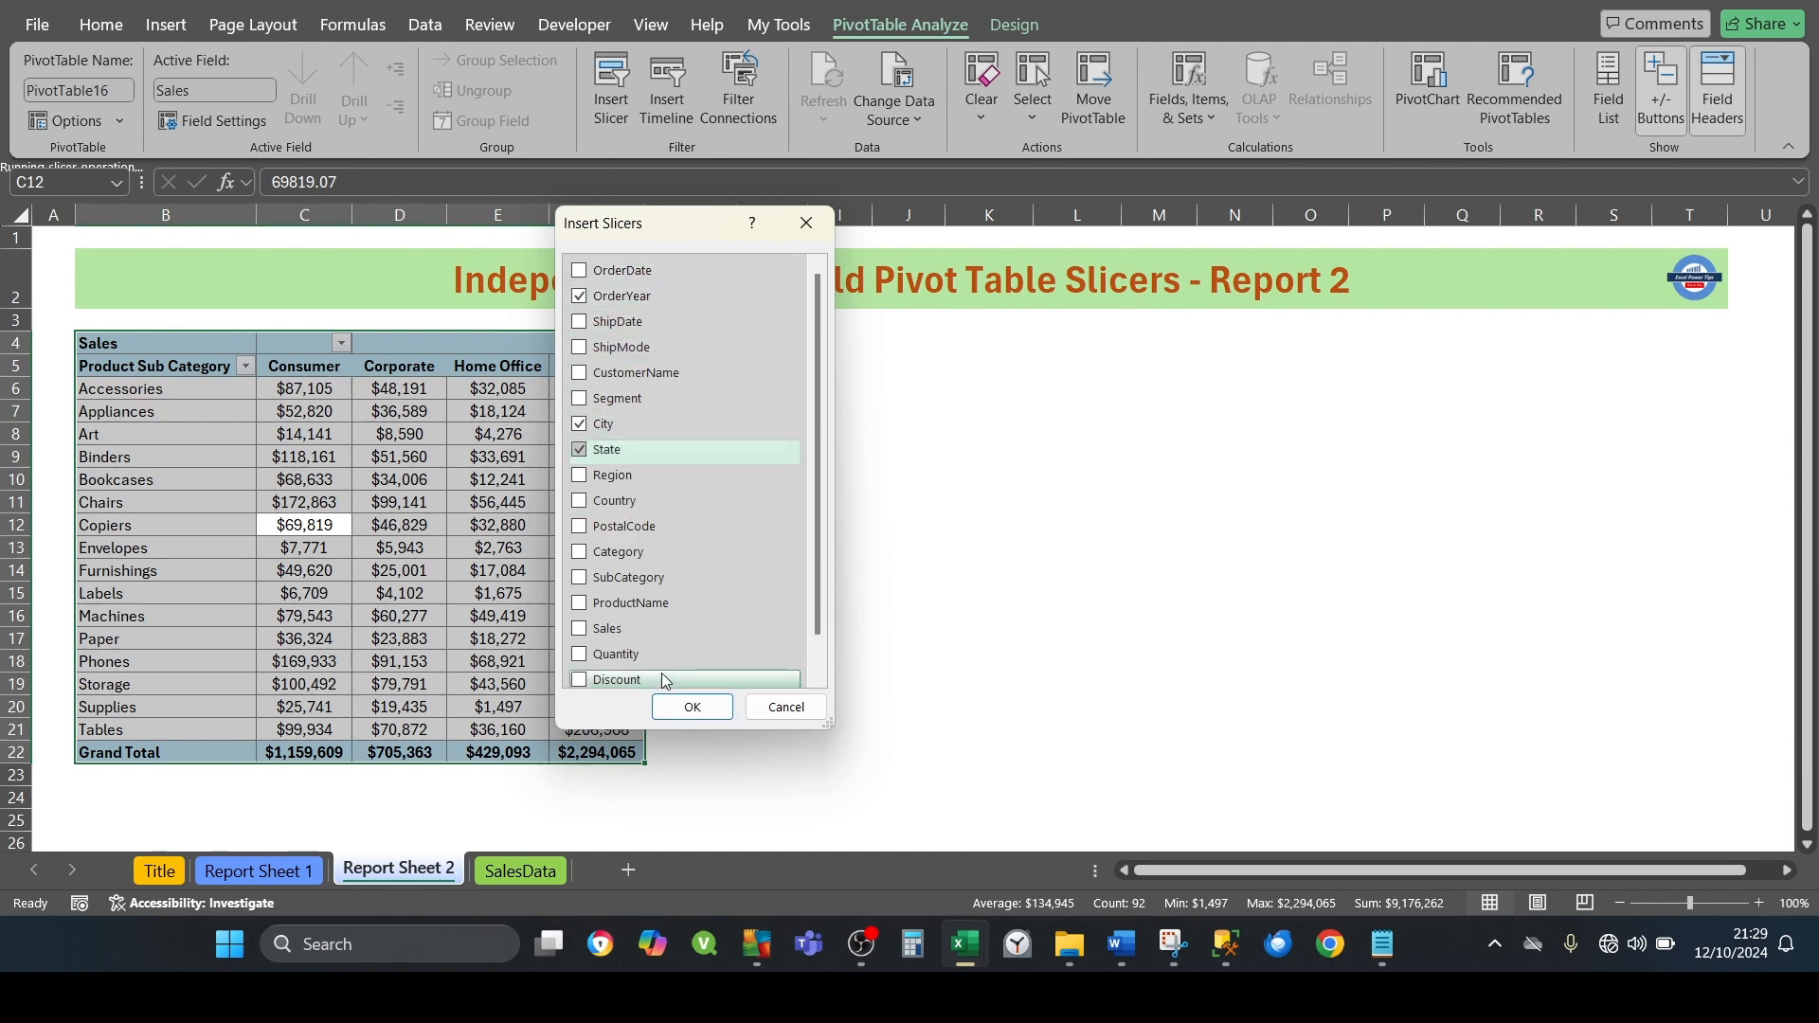
pyautogui.click(689, 708)
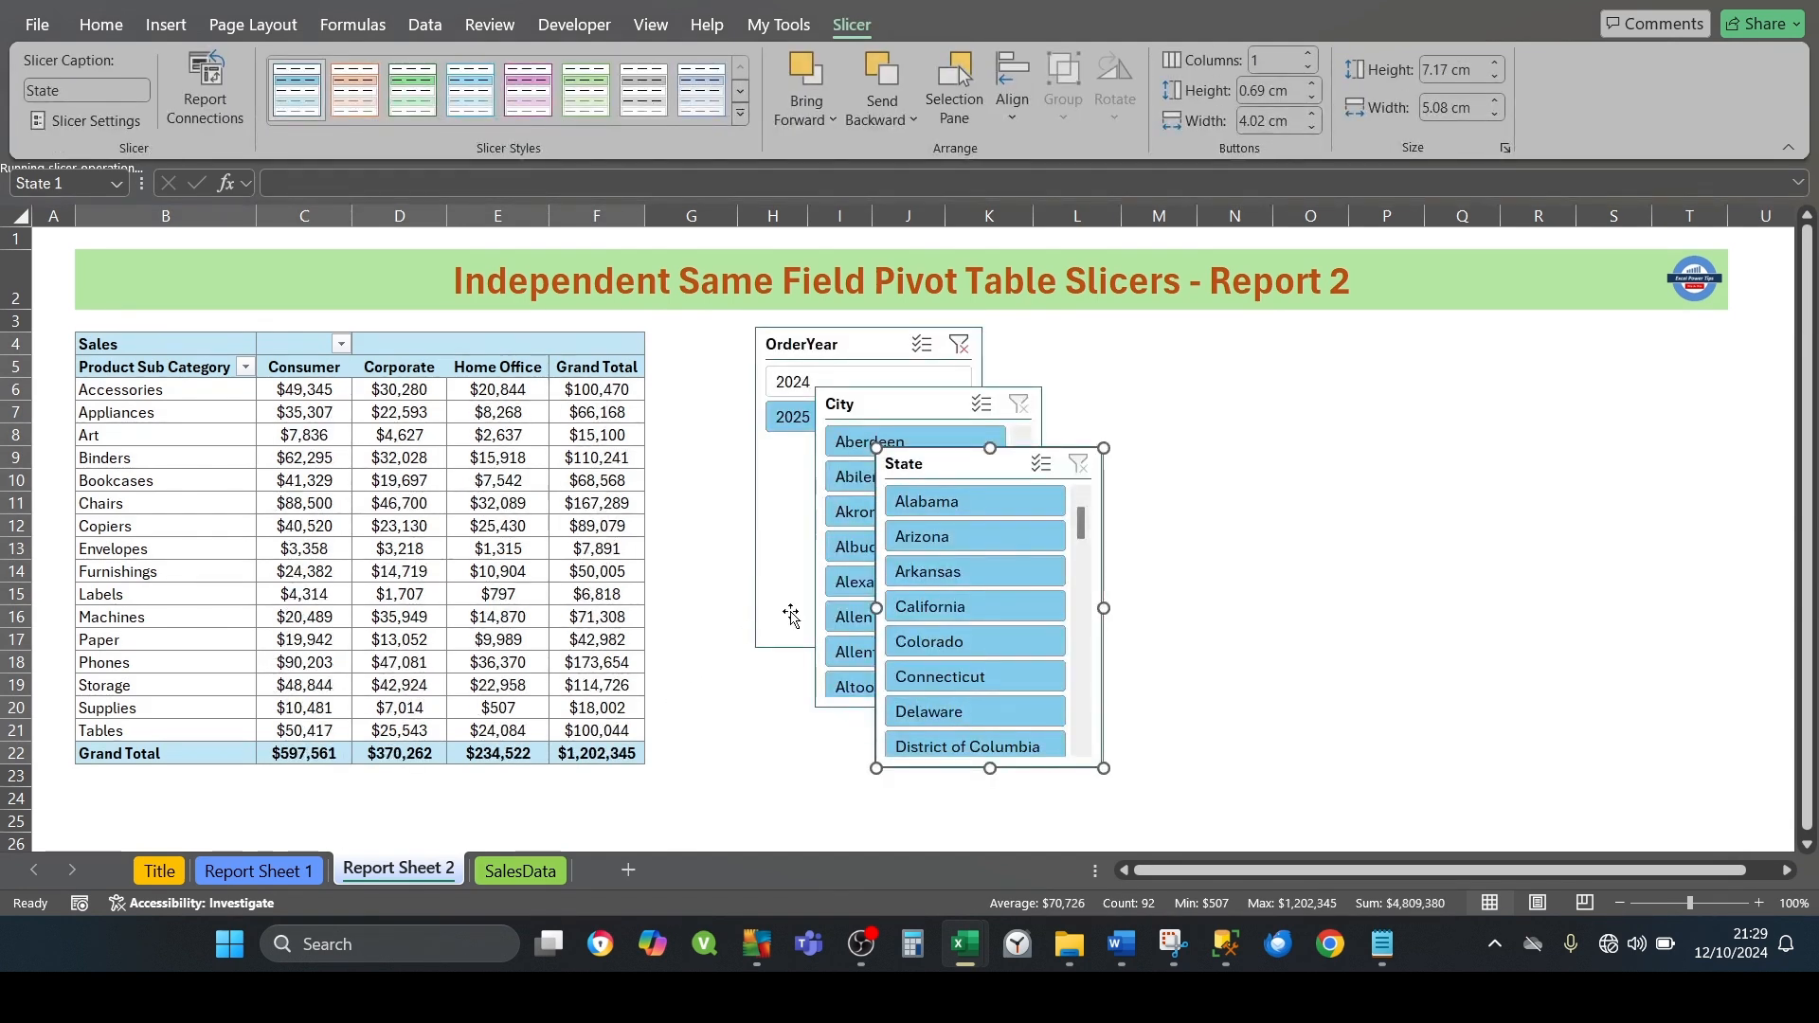
# Clear the OrderYear filter on Report Sheet 2 and line up the State and City slicers beside the OrderYear slicer
pyautogui.click(958, 344)
pyautogui.moveTo(926, 471); pyautogui.dragTo(1053, 354)
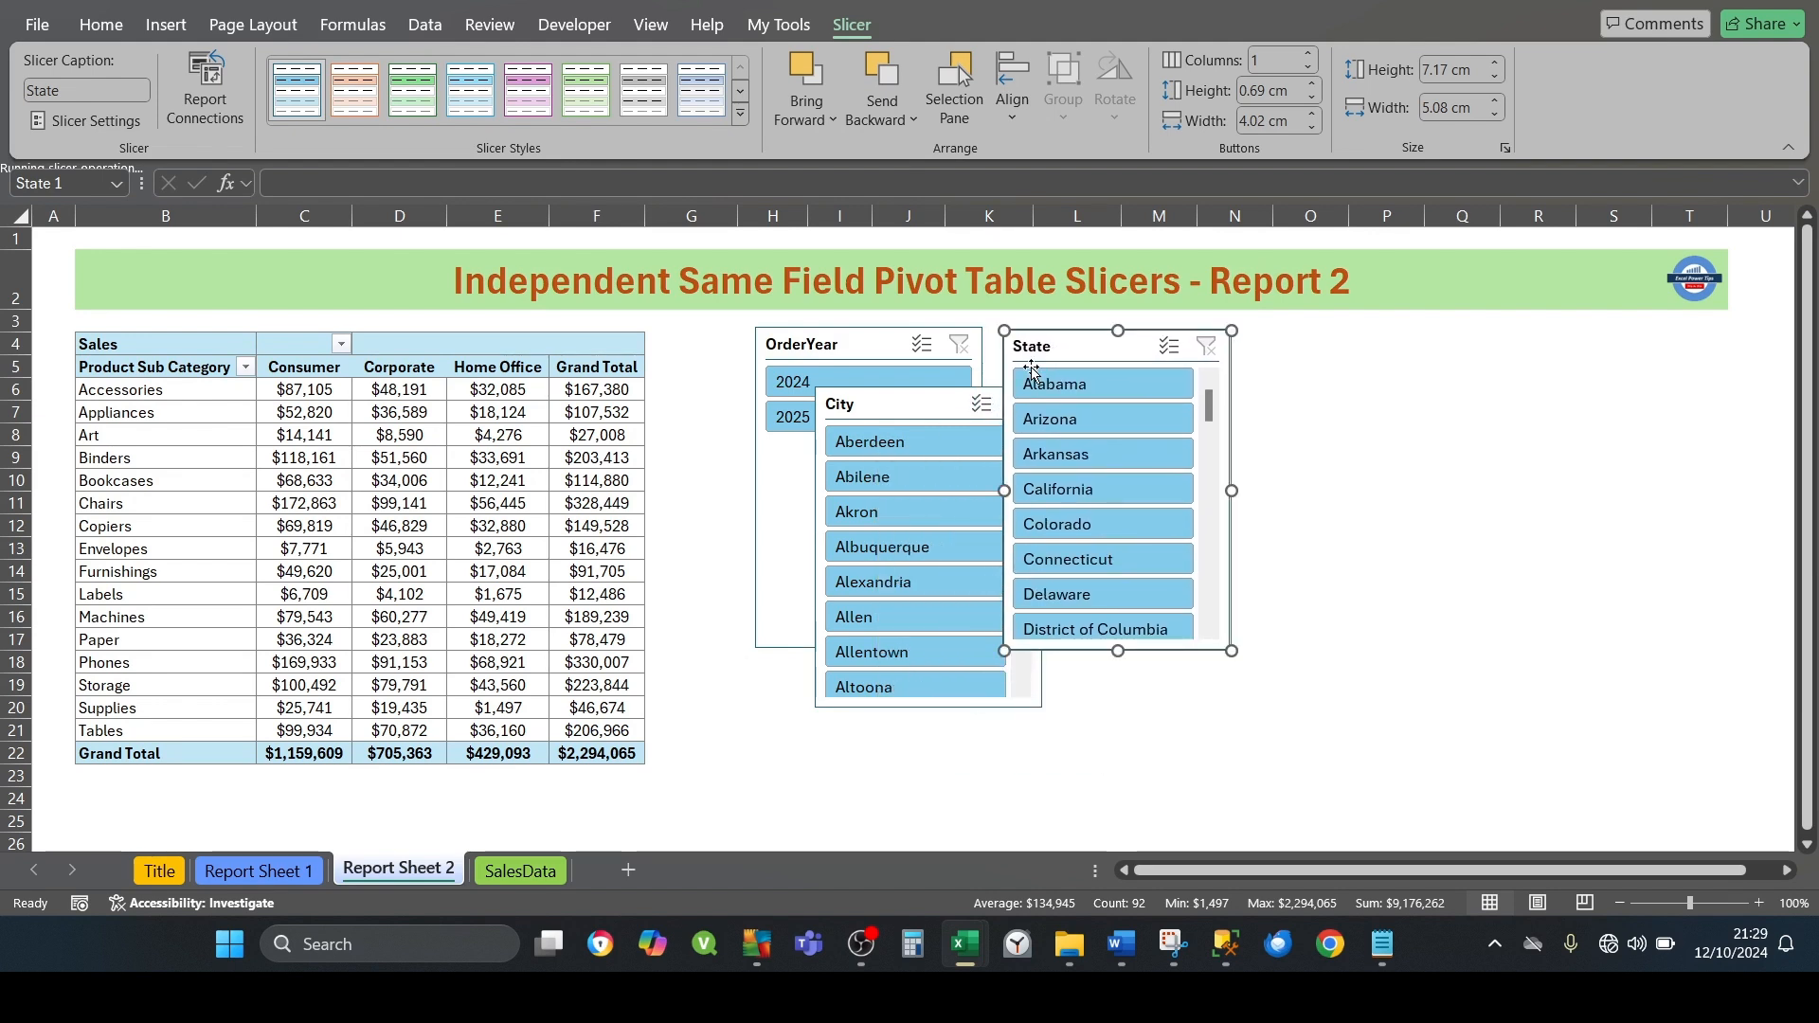
pyautogui.moveTo(918, 405); pyautogui.dragTo(1335, 347)
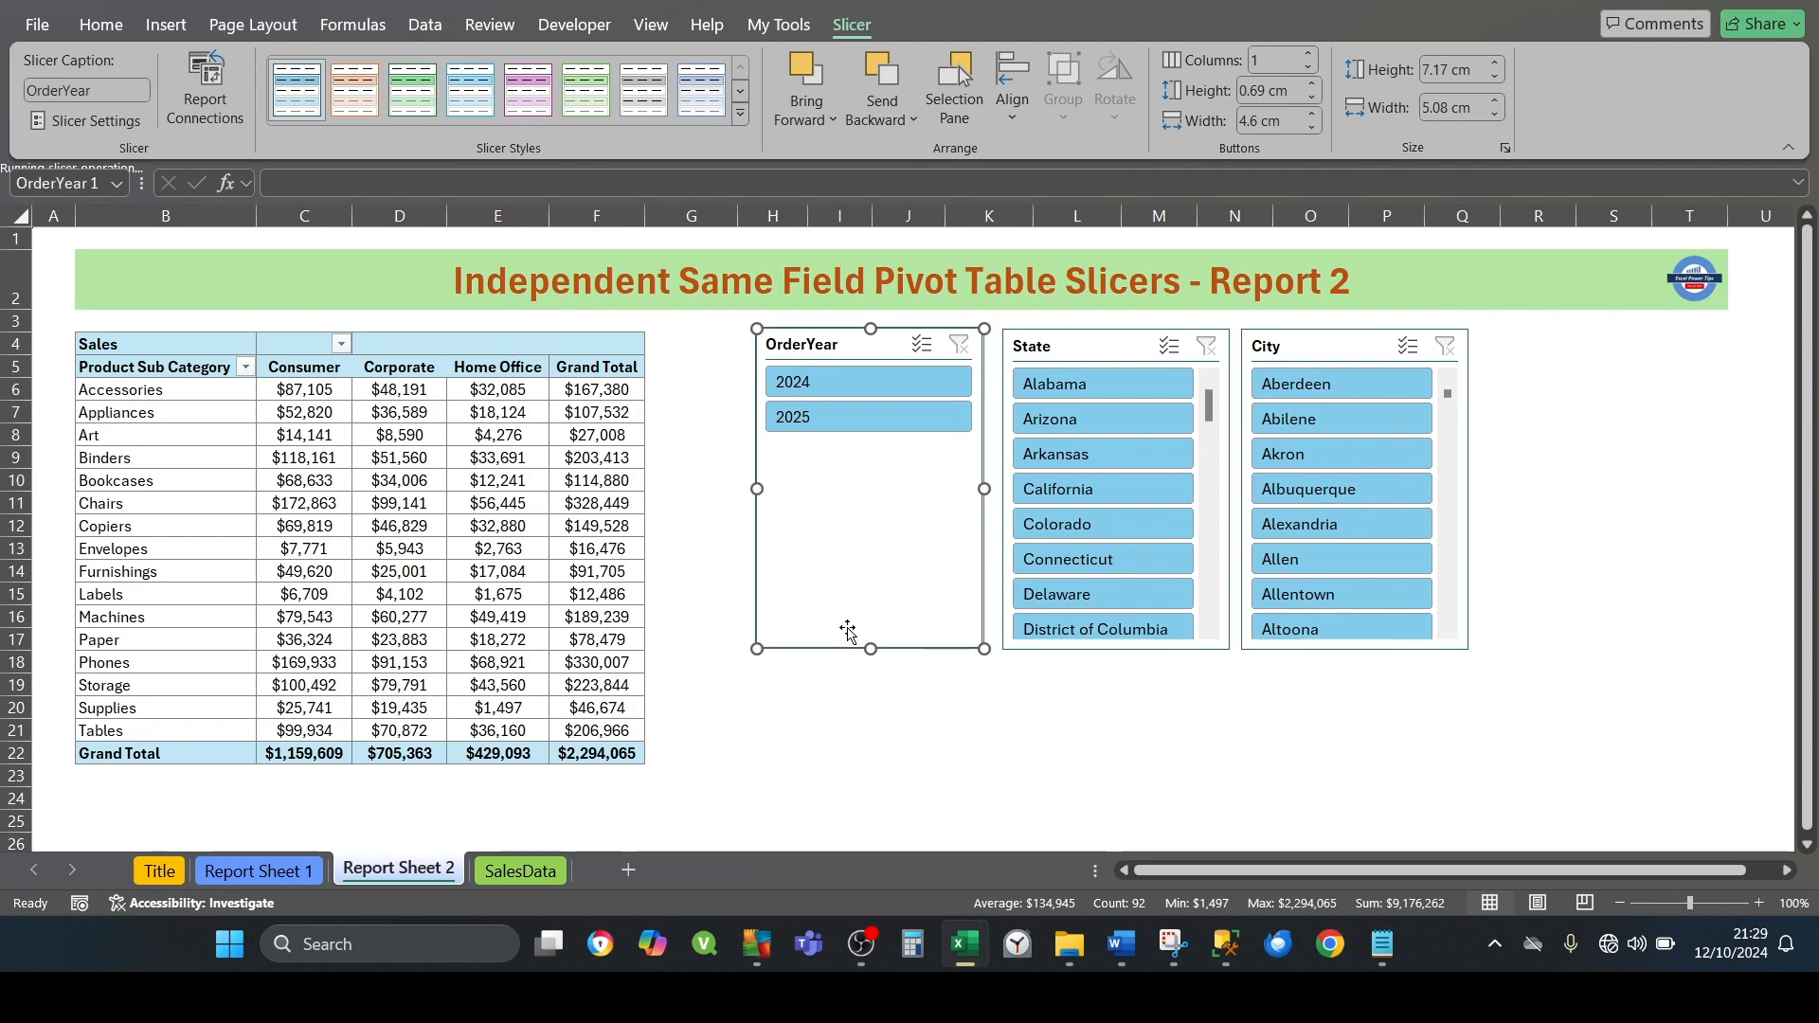
# Shorten the OrderYear slicer on Report Sheet 2 so it ends just below its two year items
pyautogui.click(881, 536)
pyautogui.moveTo(898, 457); pyautogui.dragTo(900, 447)
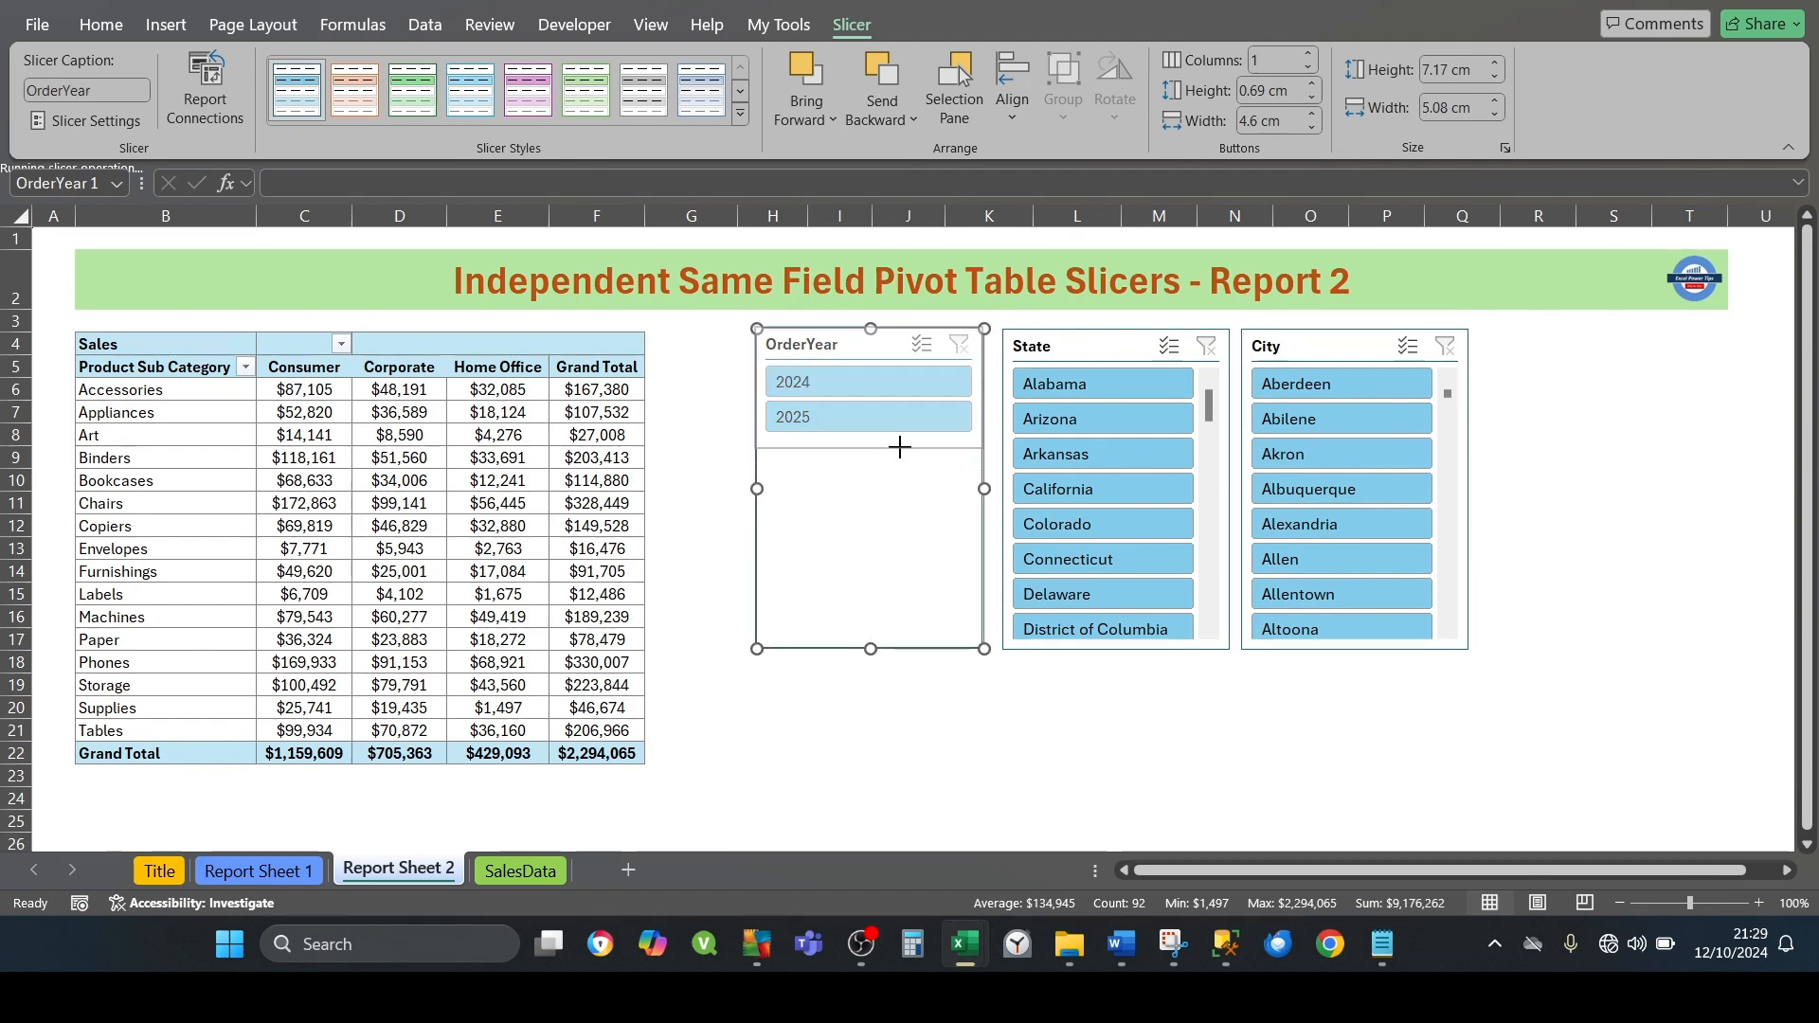
pyautogui.click(775, 542)
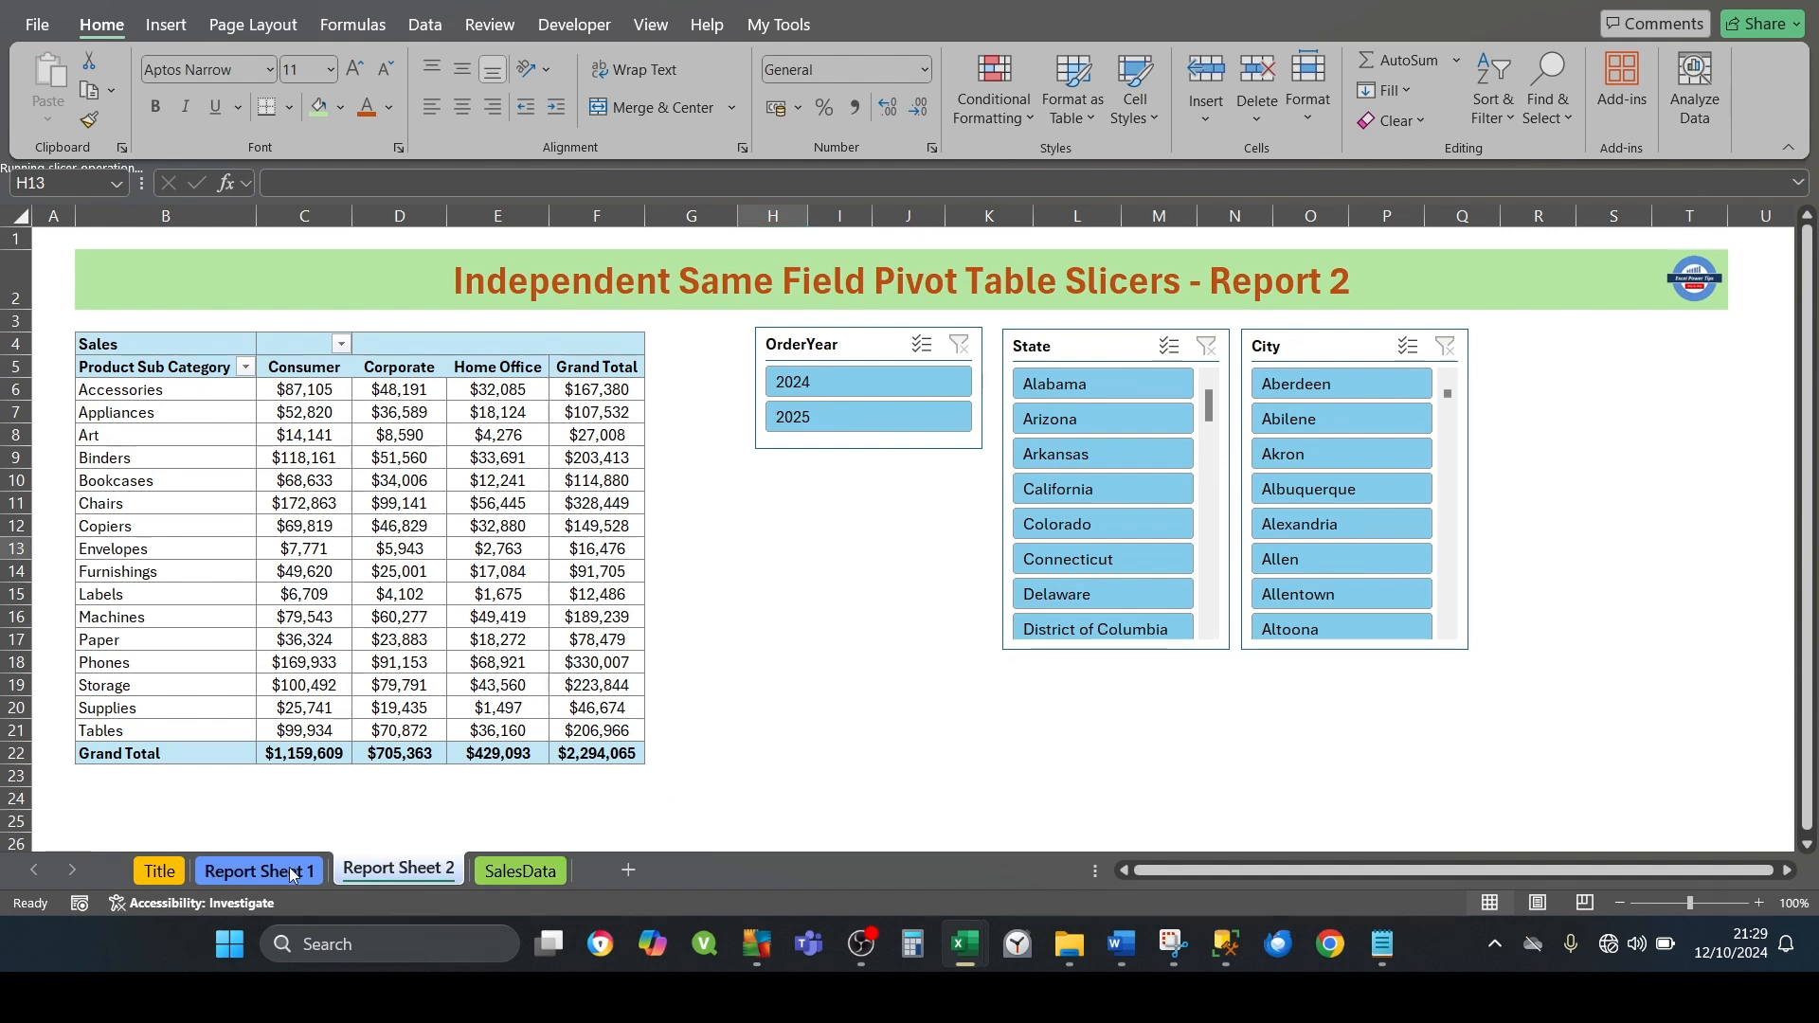
# Filter Report Sheet 1 to OrderYear 2024 and State California, and compare its PivotTable and slicers with Report Sheet 2
pyautogui.click(259, 870)
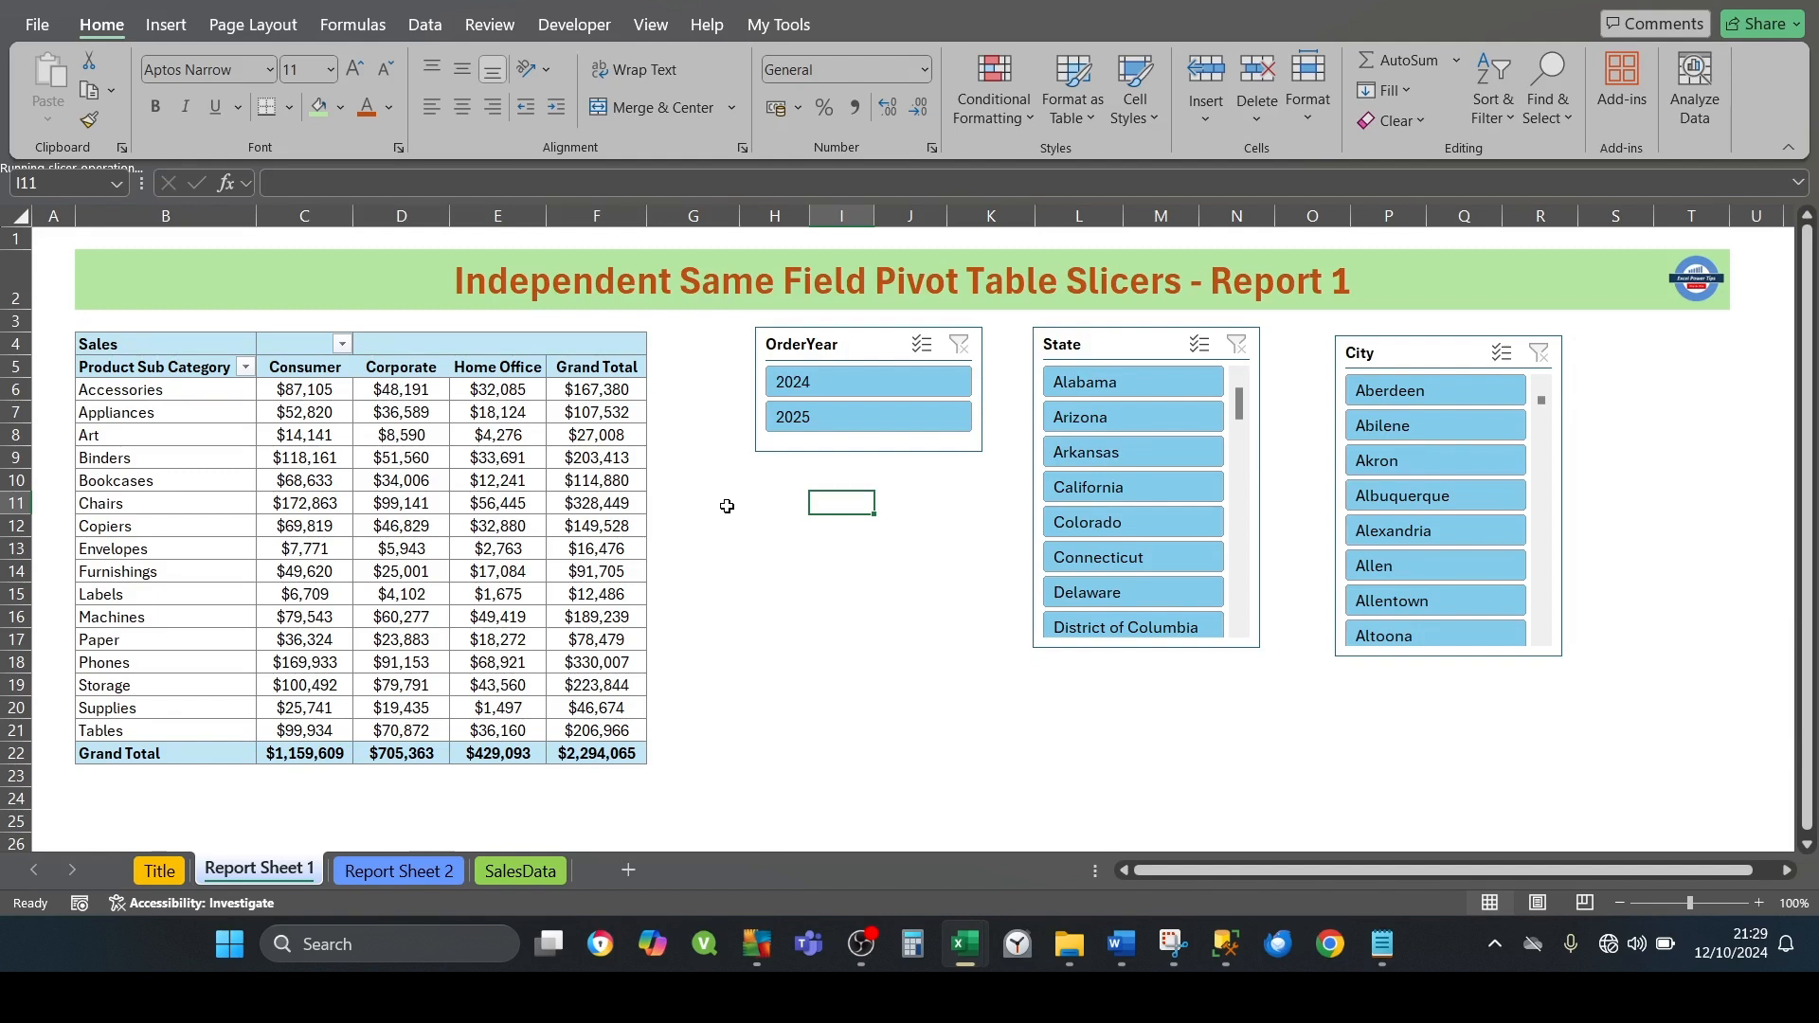
pyautogui.click(807, 392)
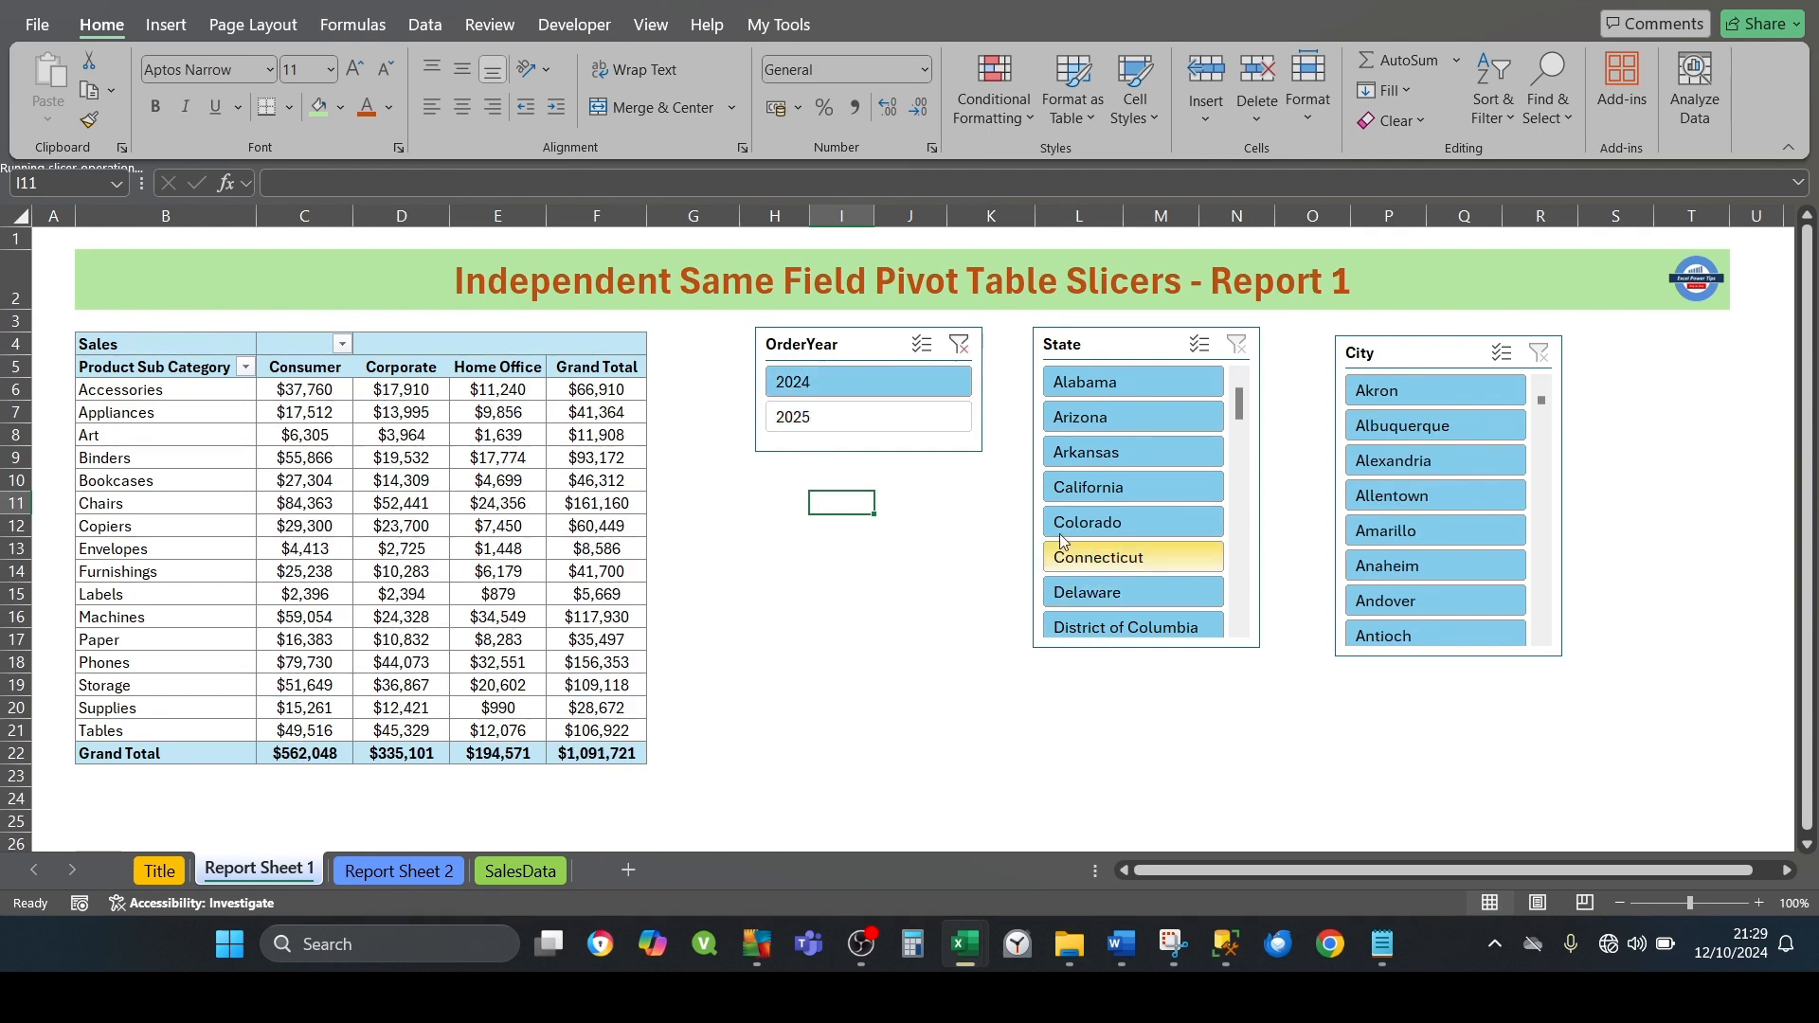
pyautogui.click(1070, 489)
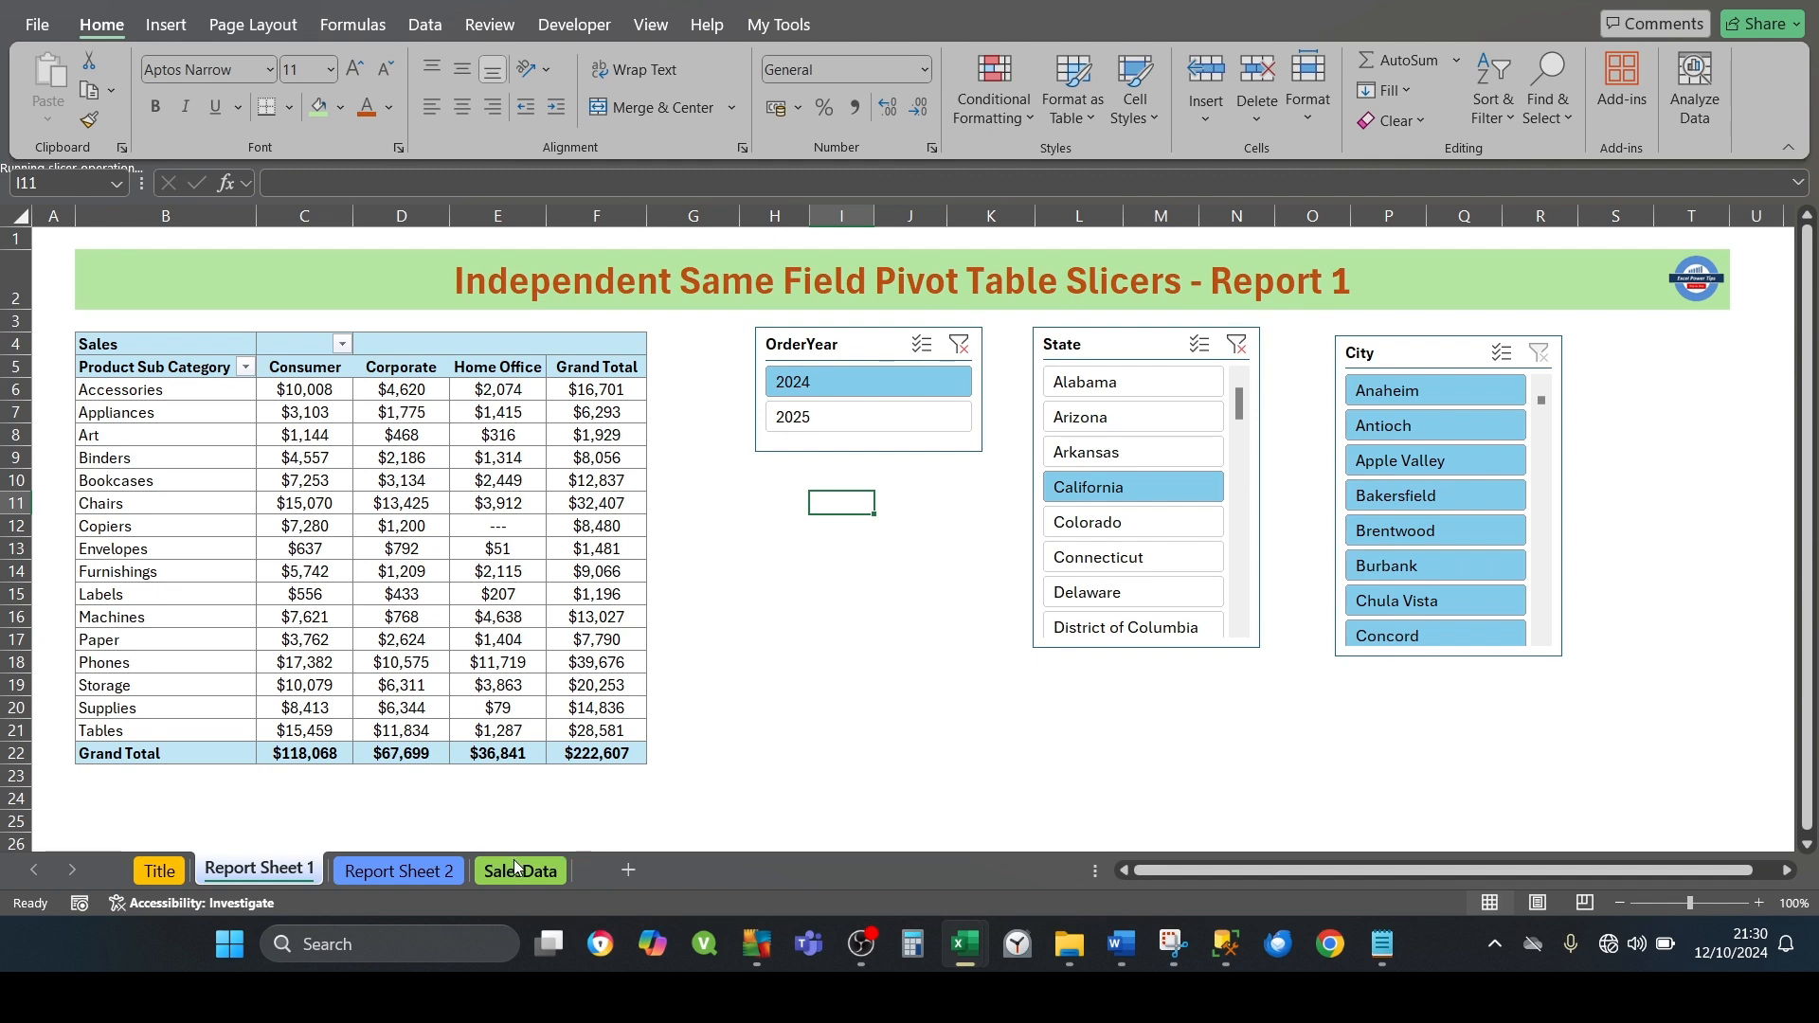
pyautogui.click(433, 877)
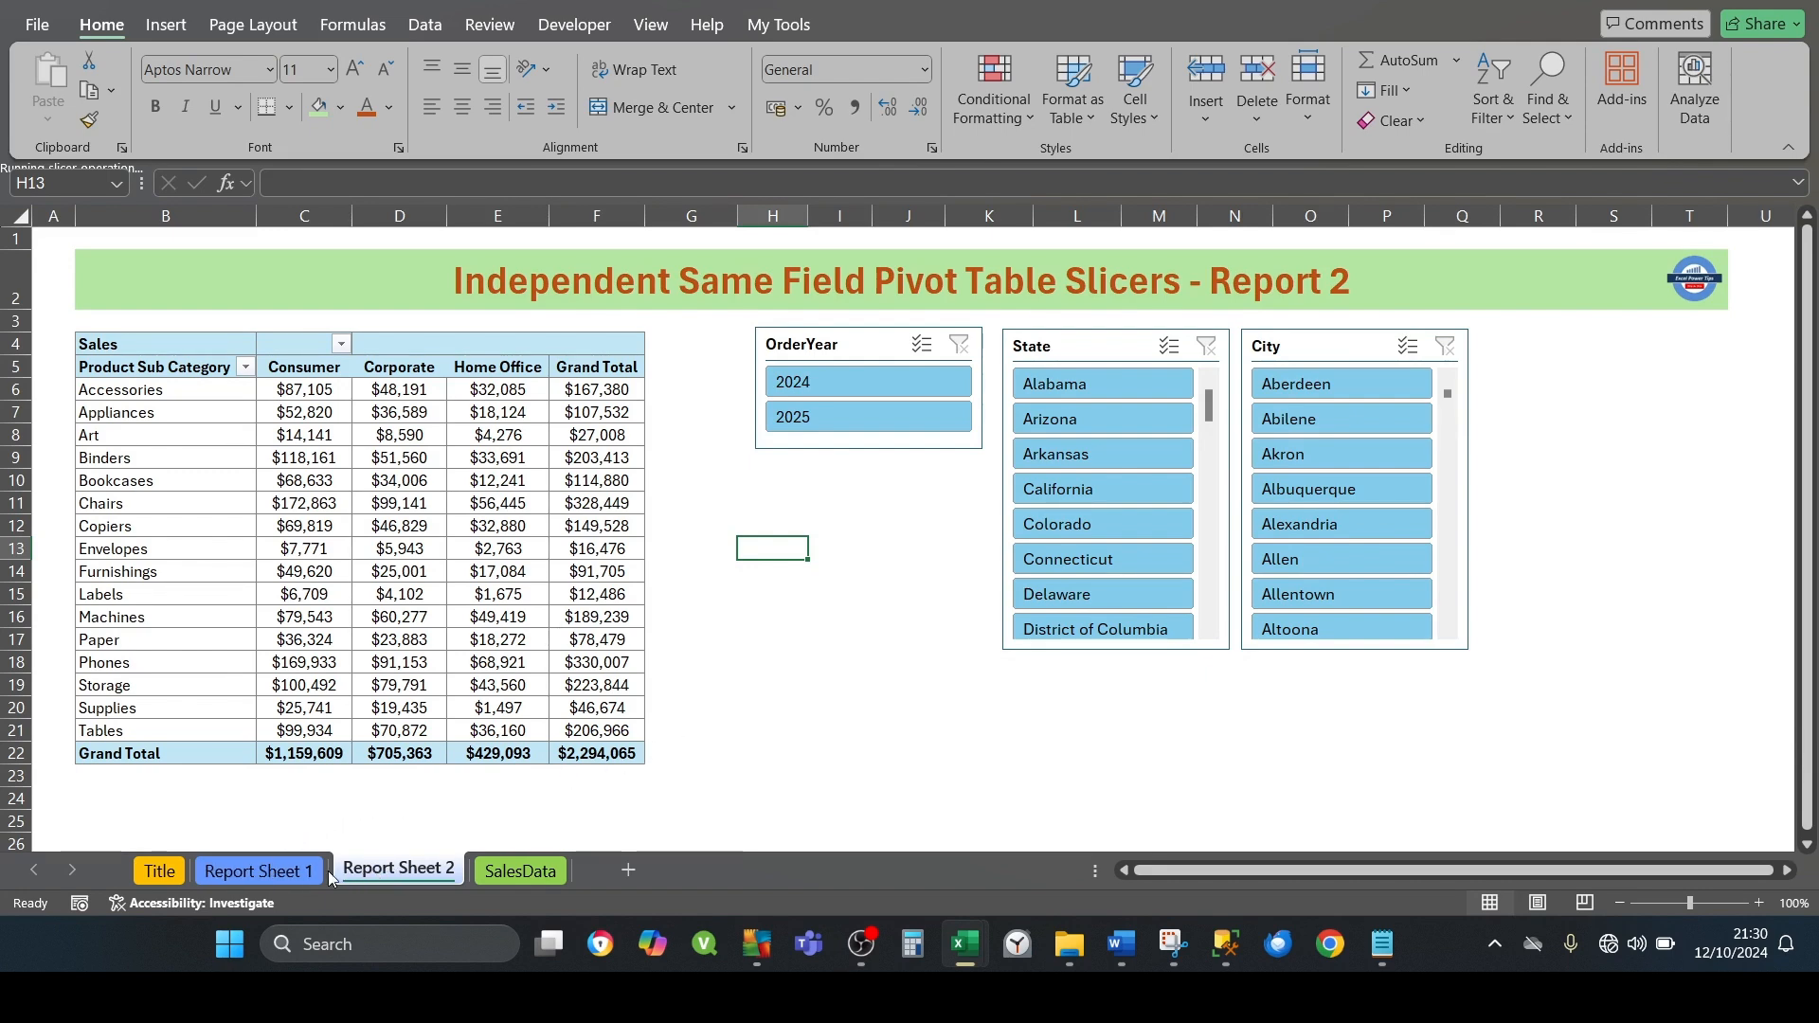
pyautogui.click(297, 876)
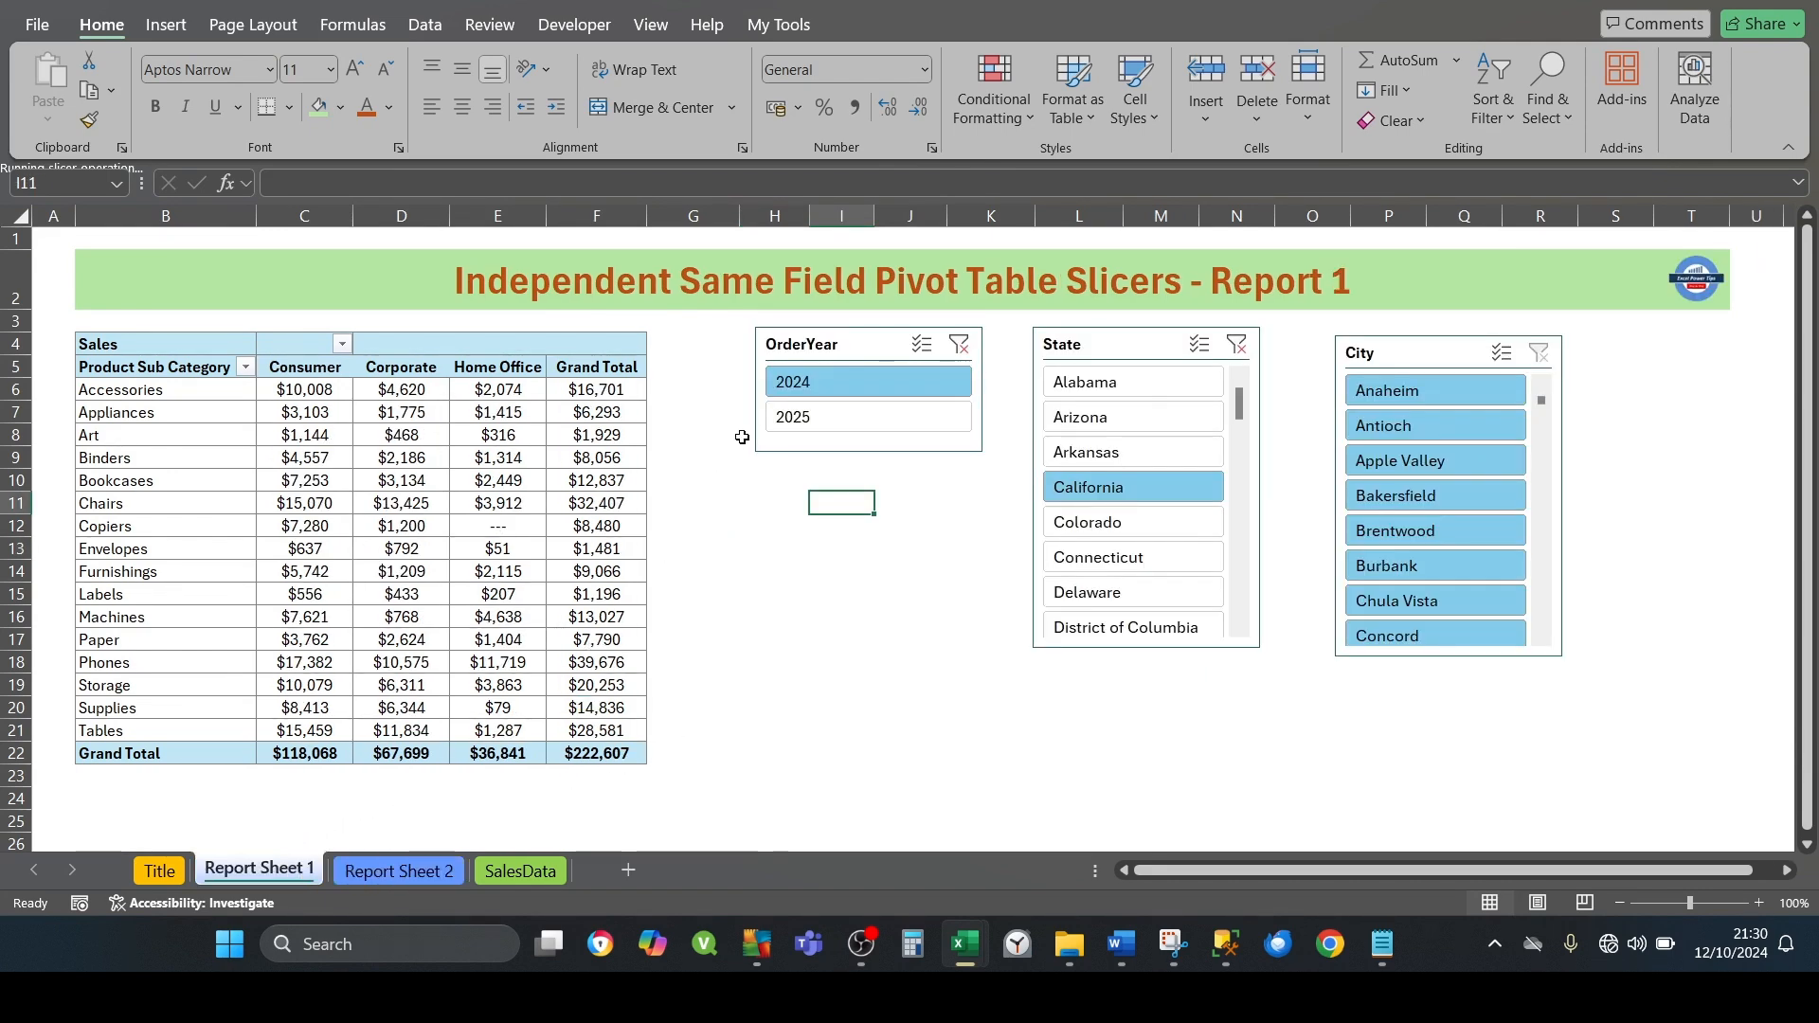
# Filter the PivotTable on Report Sheet 2 to OrderYear 2025 and State Florida with its slicers
pyautogui.click(373, 873)
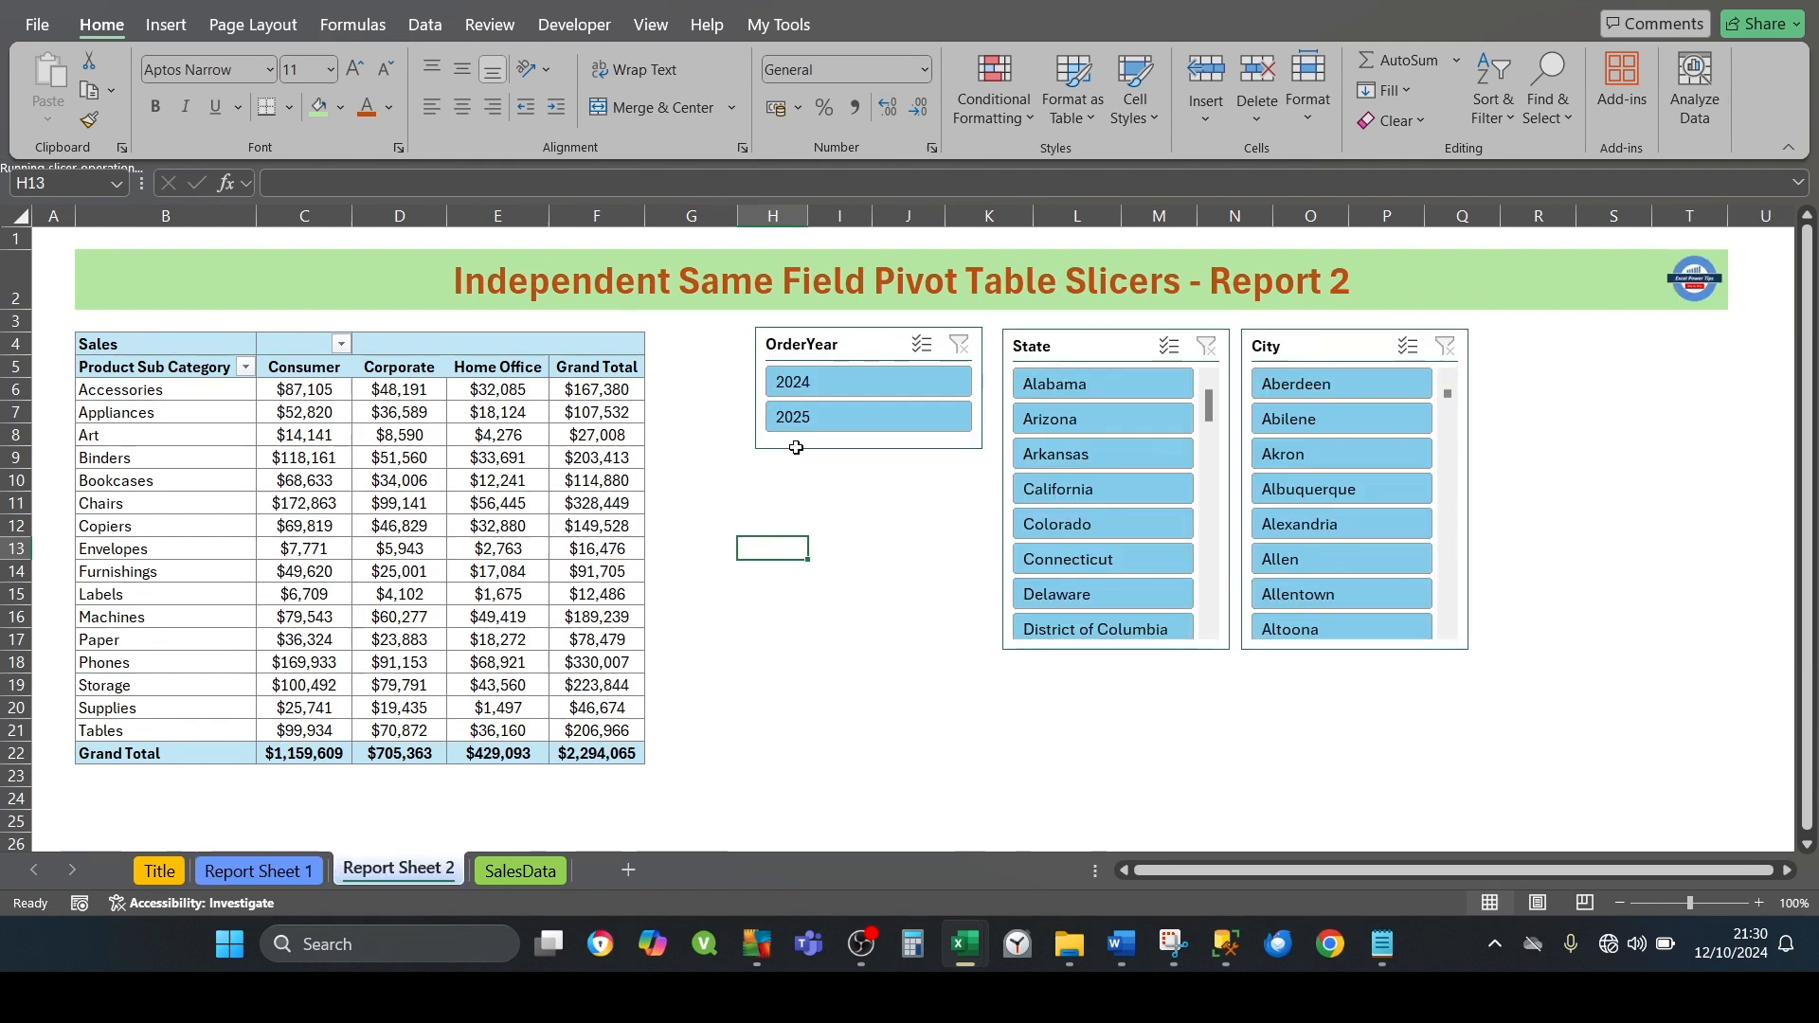
pyautogui.click(830, 413)
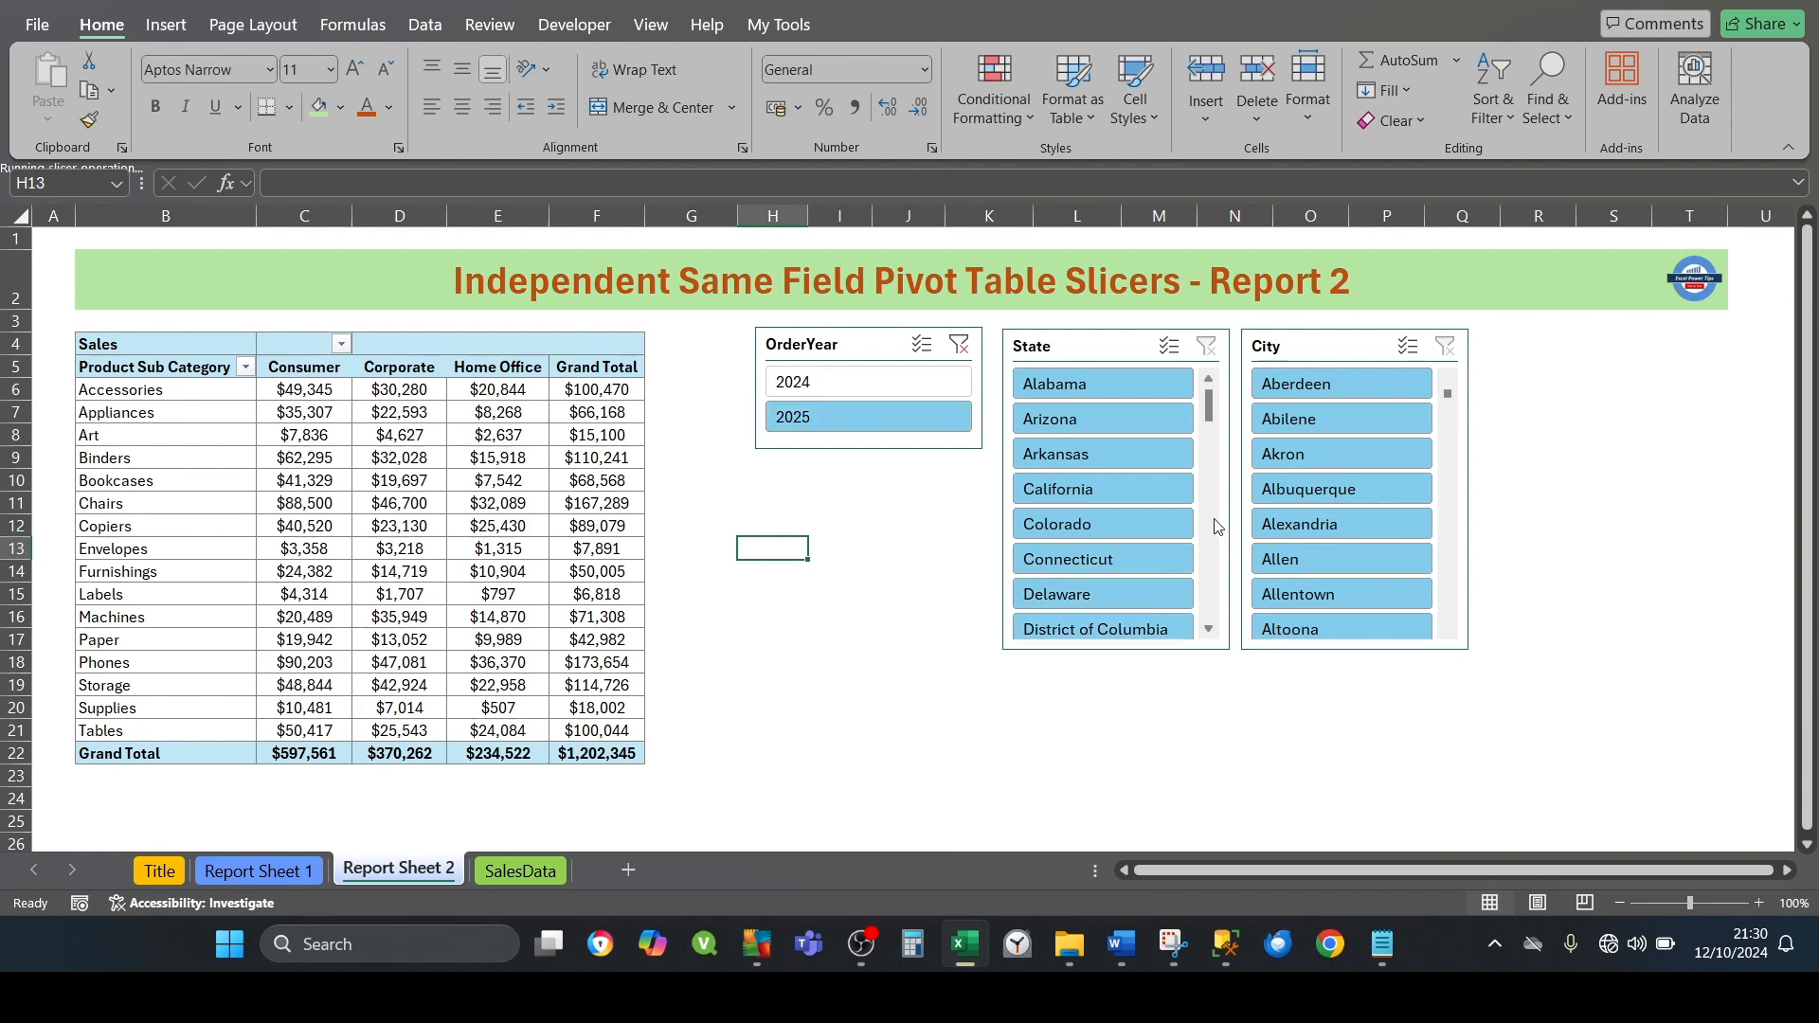
pyautogui.moveTo(1208, 413); pyautogui.dragTo(1212, 430)
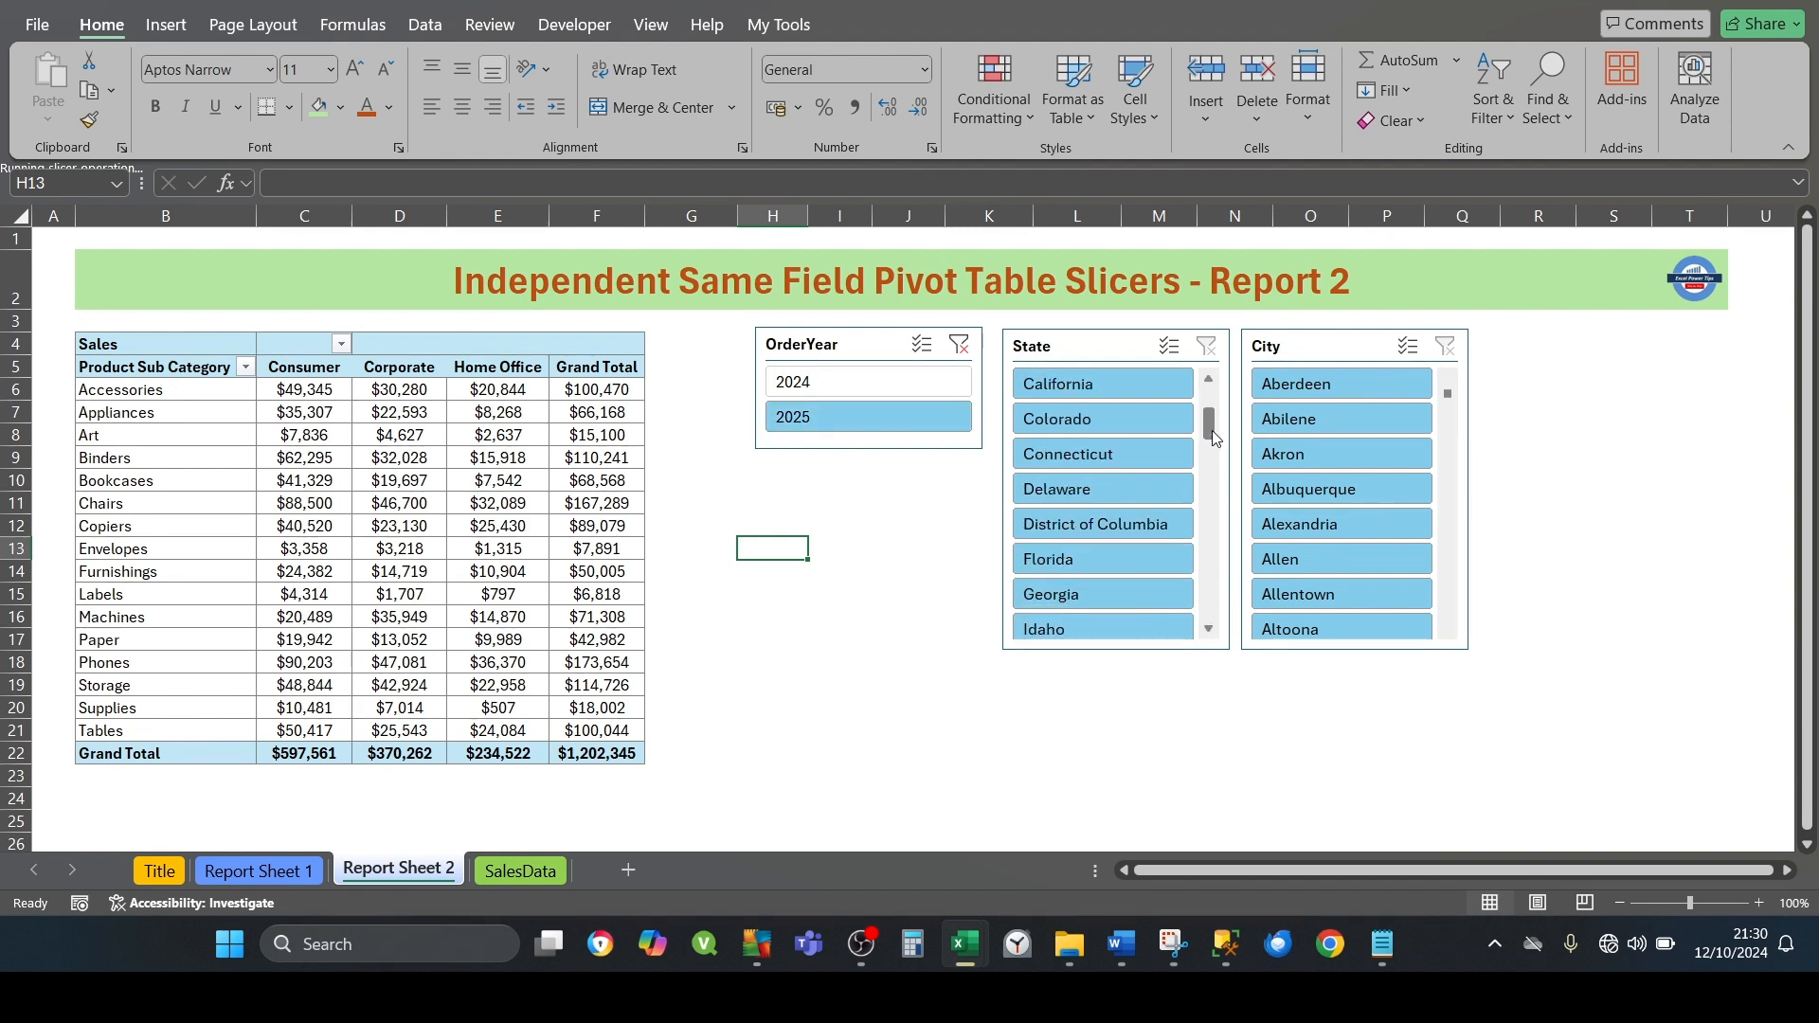
pyautogui.click(1071, 567)
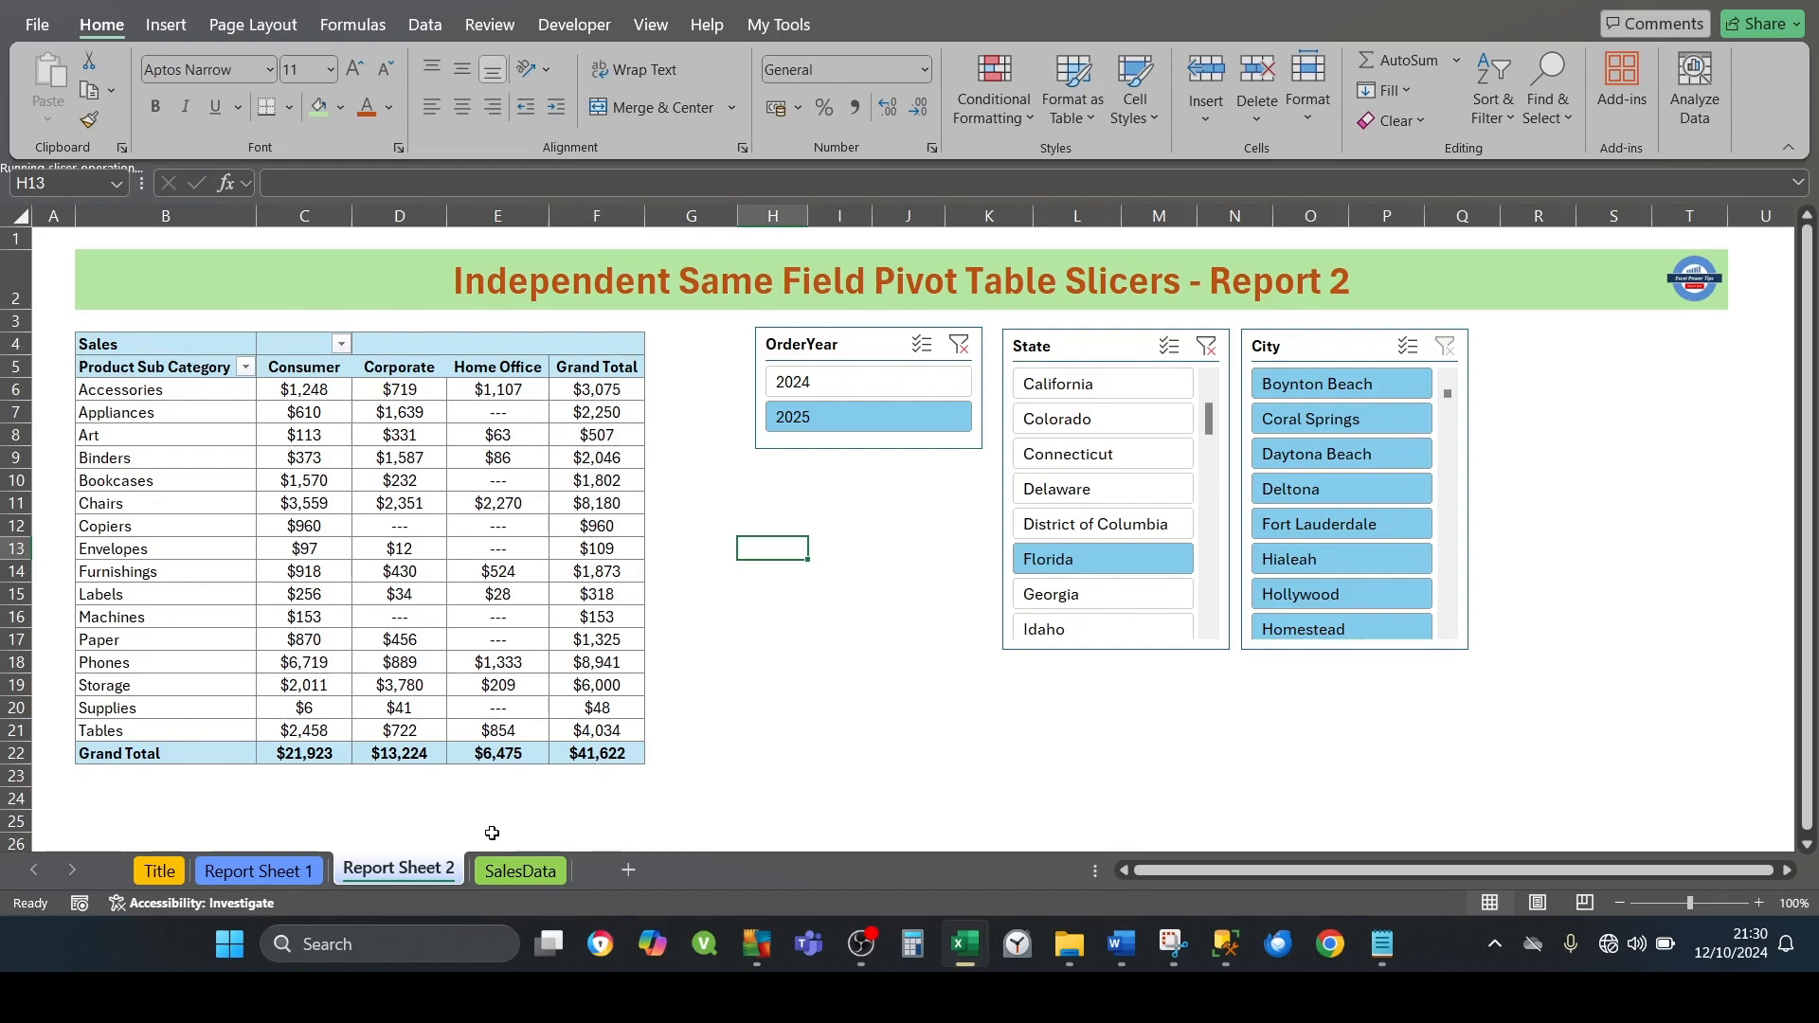
# Check which PivotTables the OrderYear slicer on Report Sheet 1 is connected to in its report connections
pyautogui.click(294, 870)
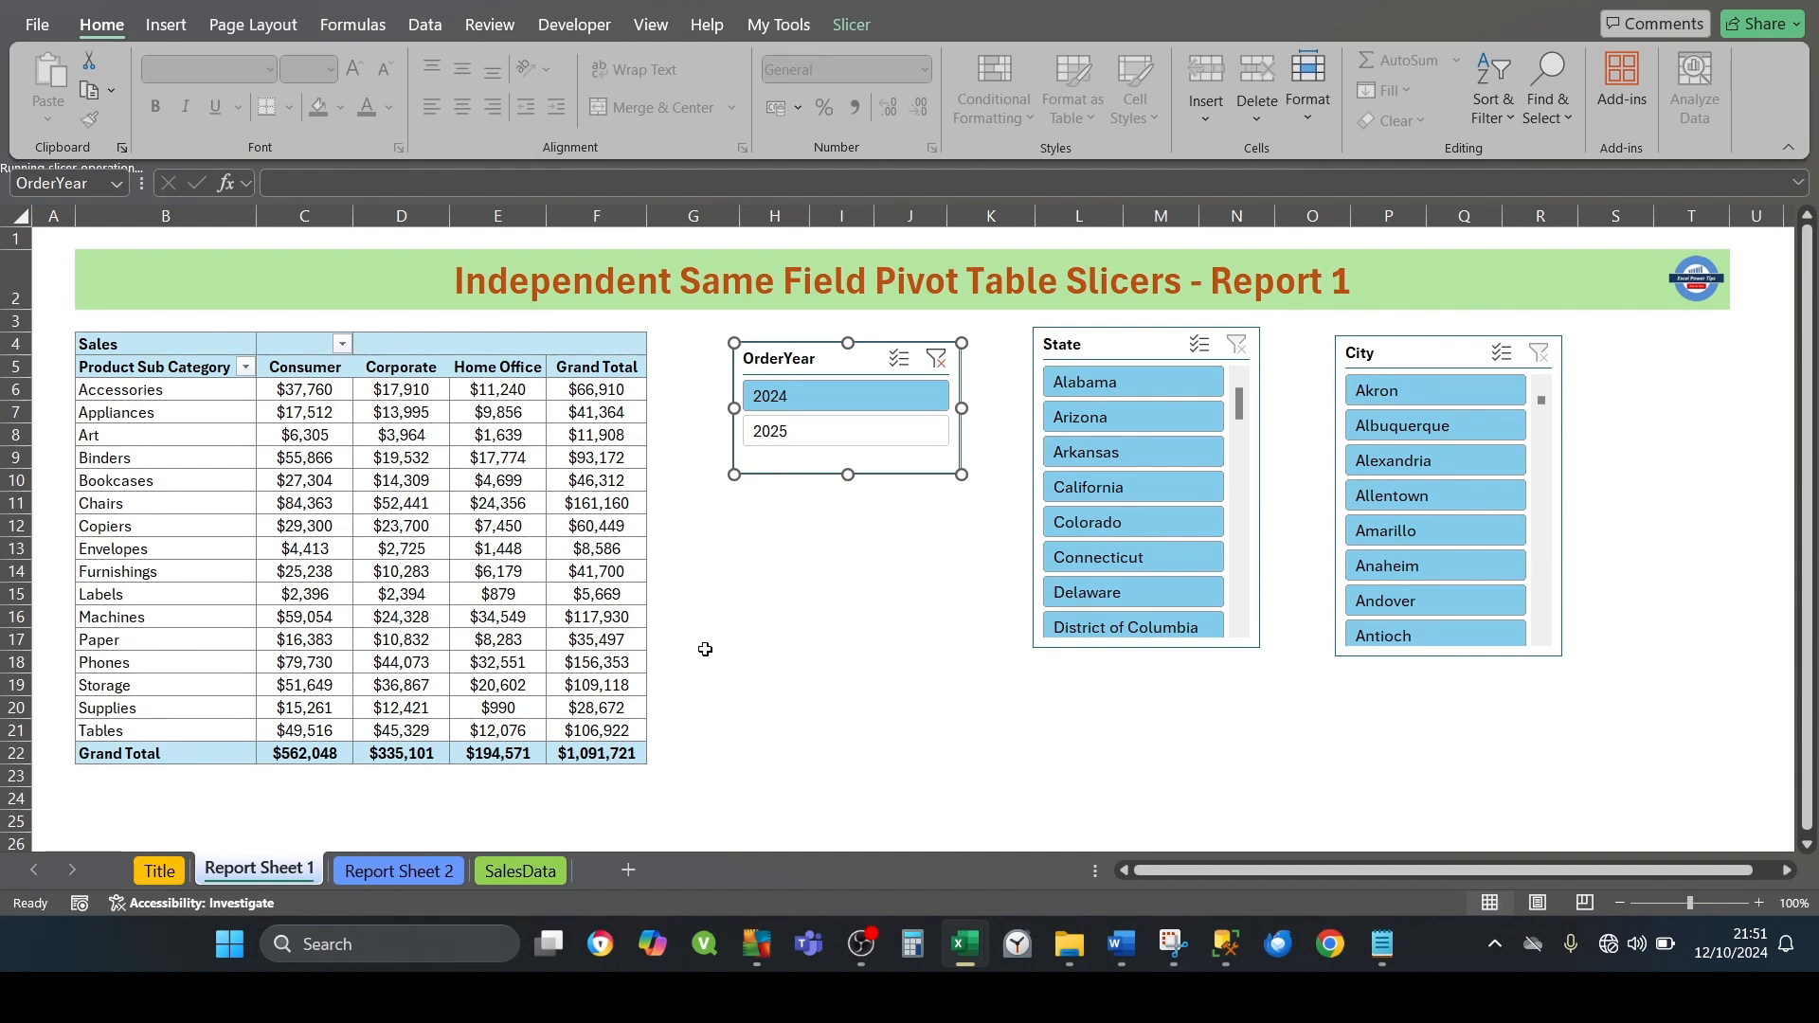
pyautogui.rightClick(797, 365)
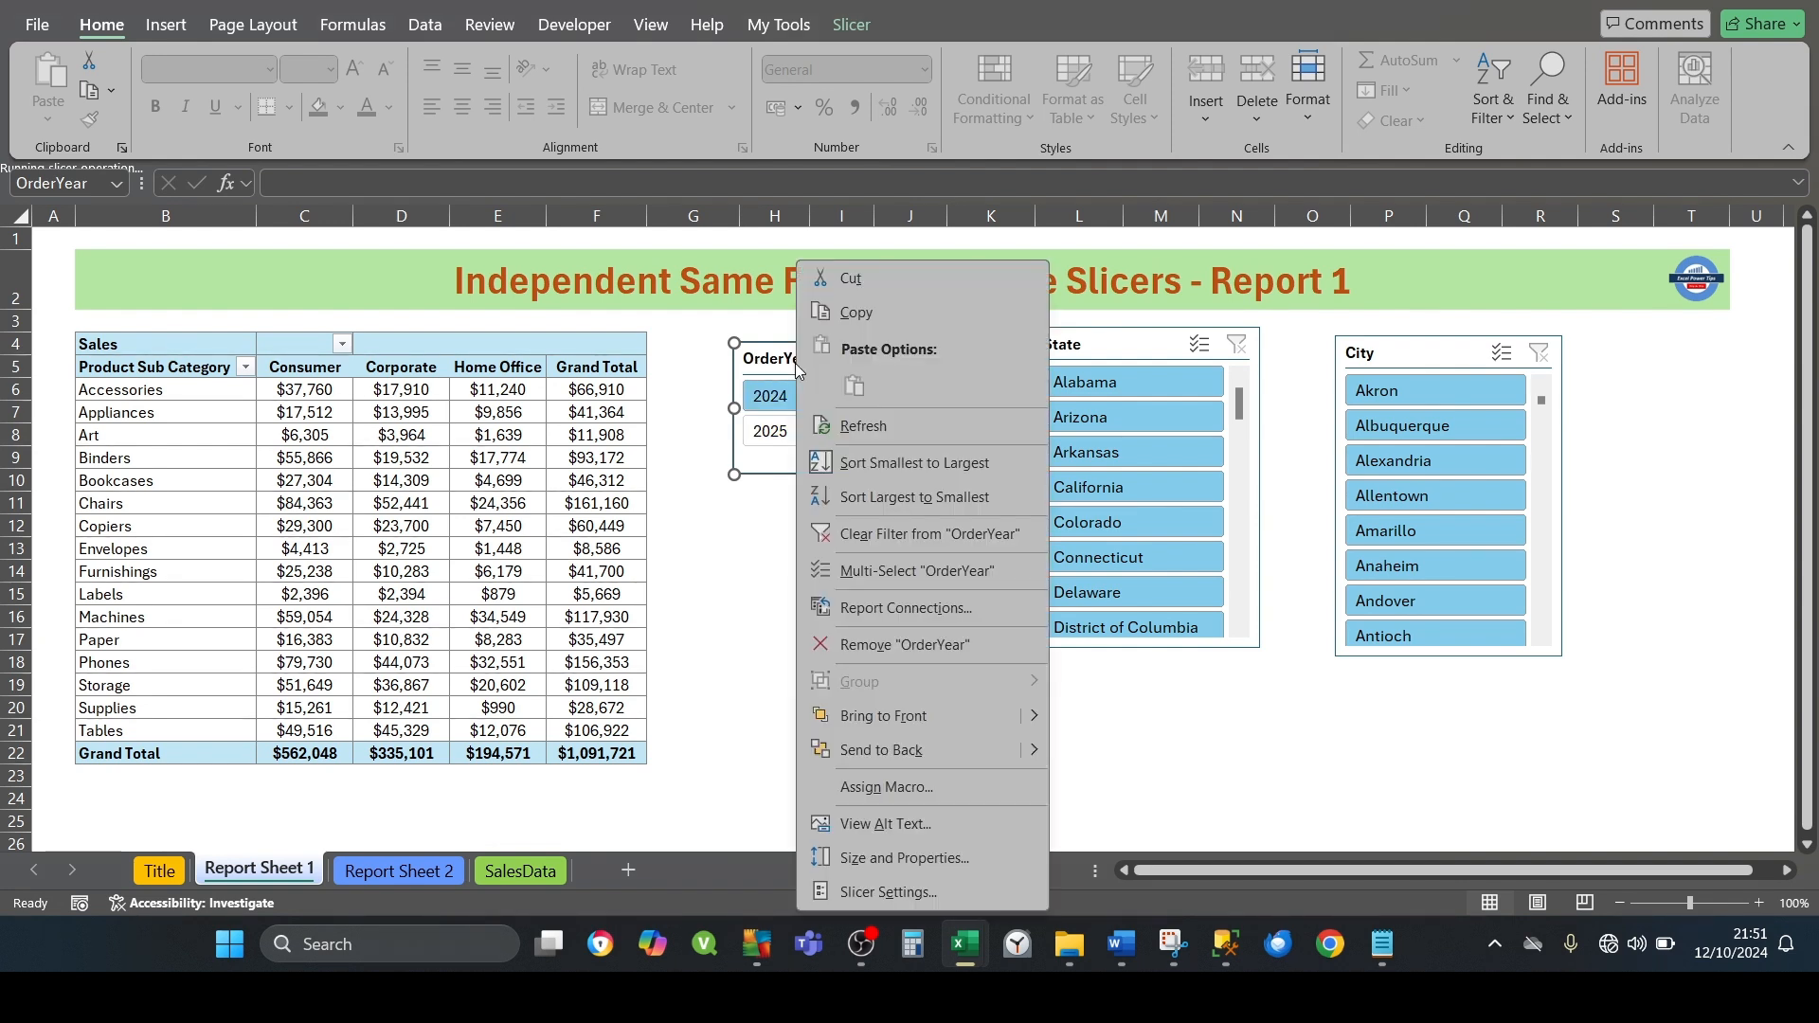
pyautogui.click(877, 608)
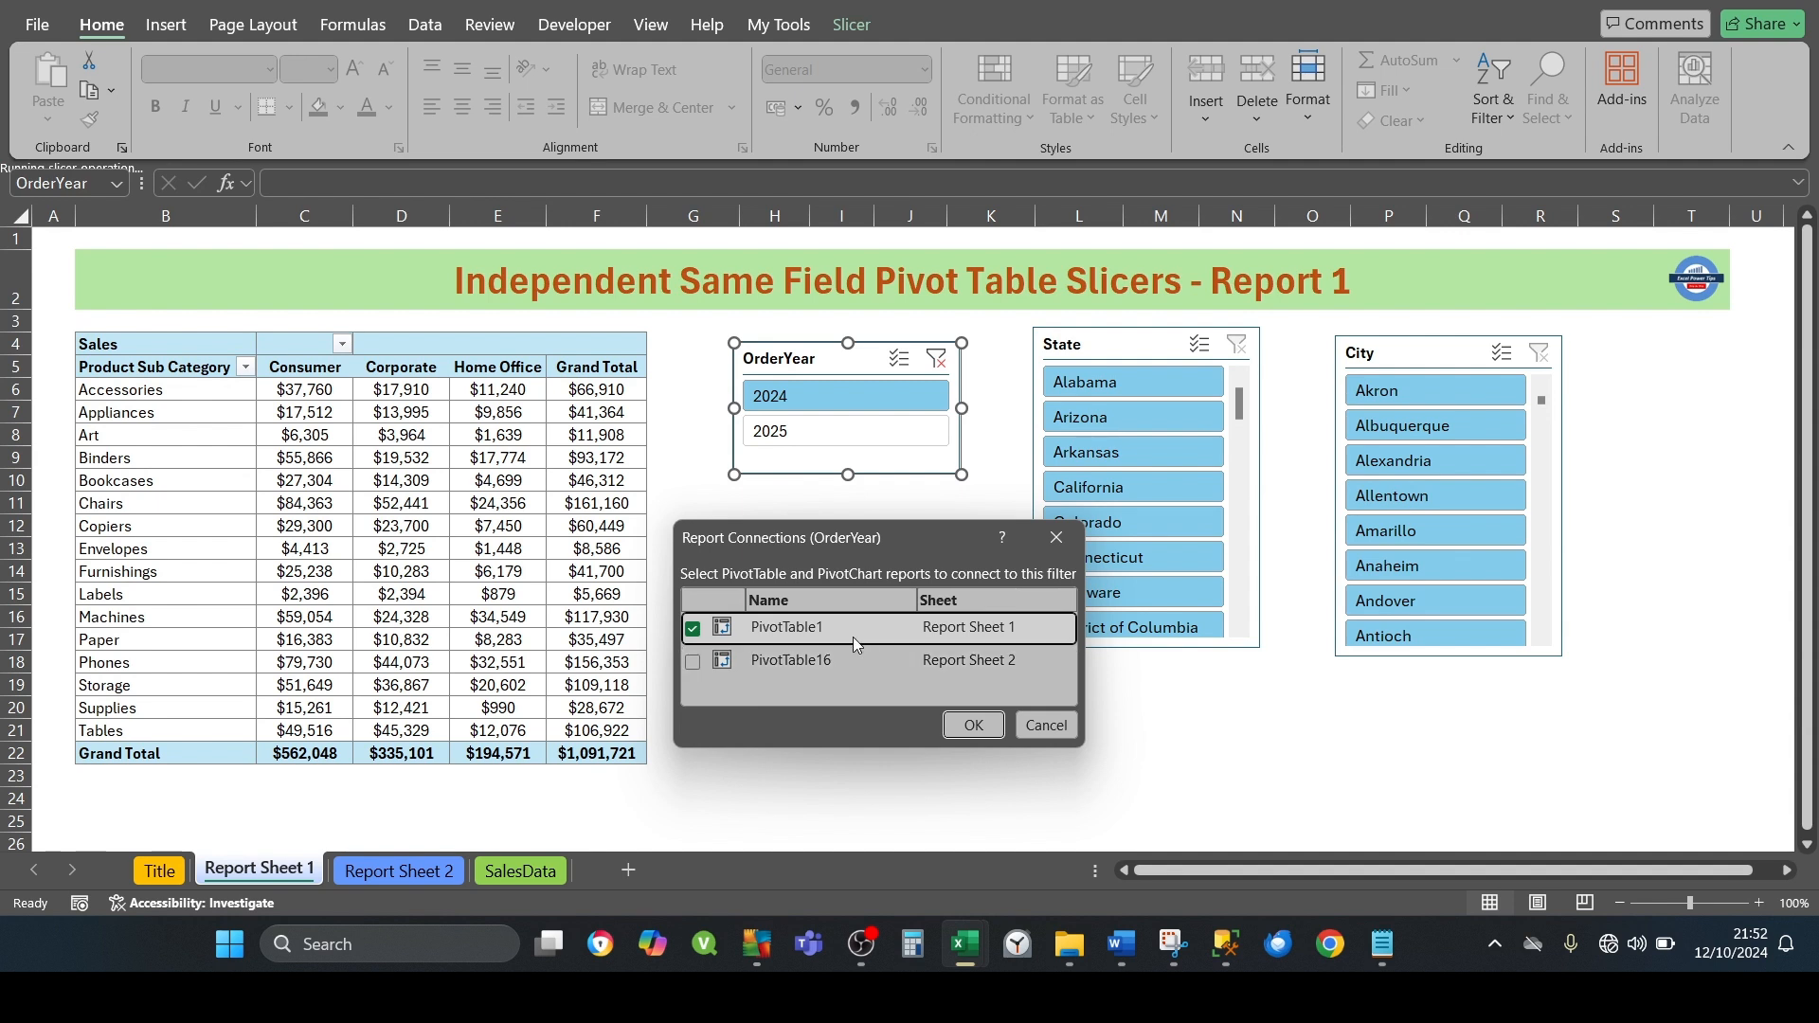
pyautogui.click(959, 726)
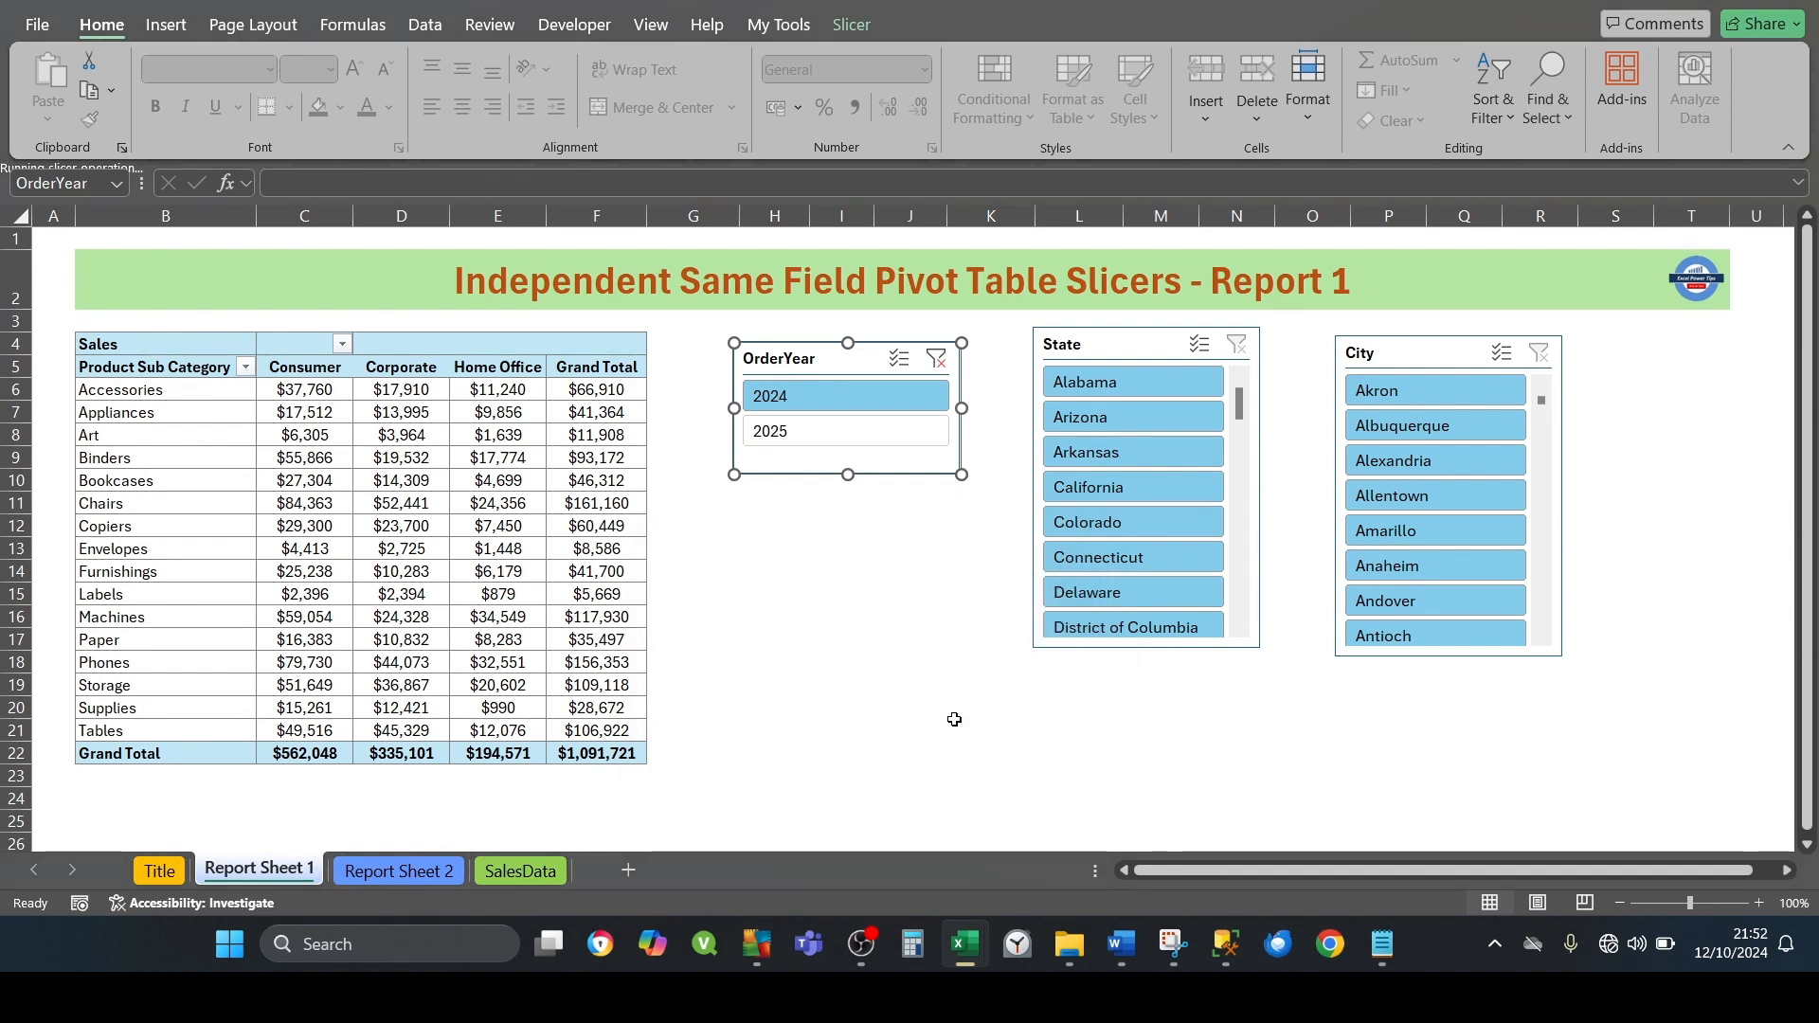
# Check the report connections of the OrderYear slicer on Report Sheet 2 and close them without changes
pyautogui.click(403, 874)
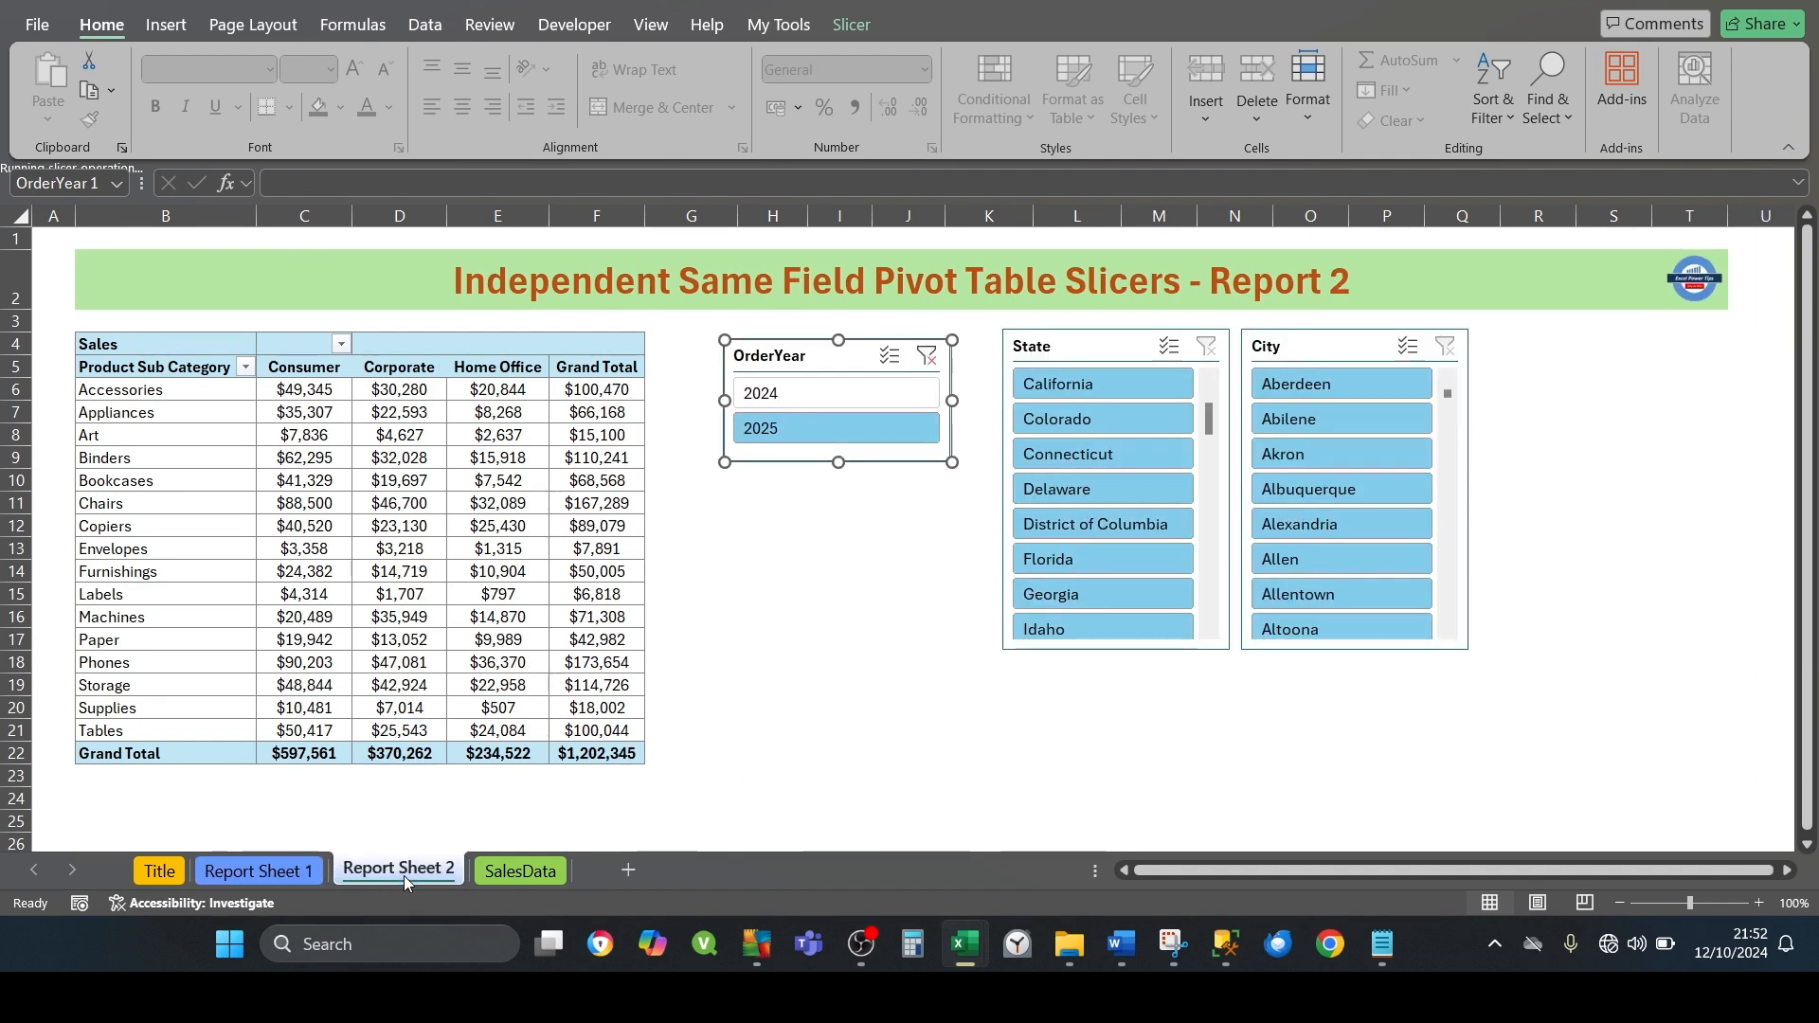
pyautogui.rightClick(782, 352)
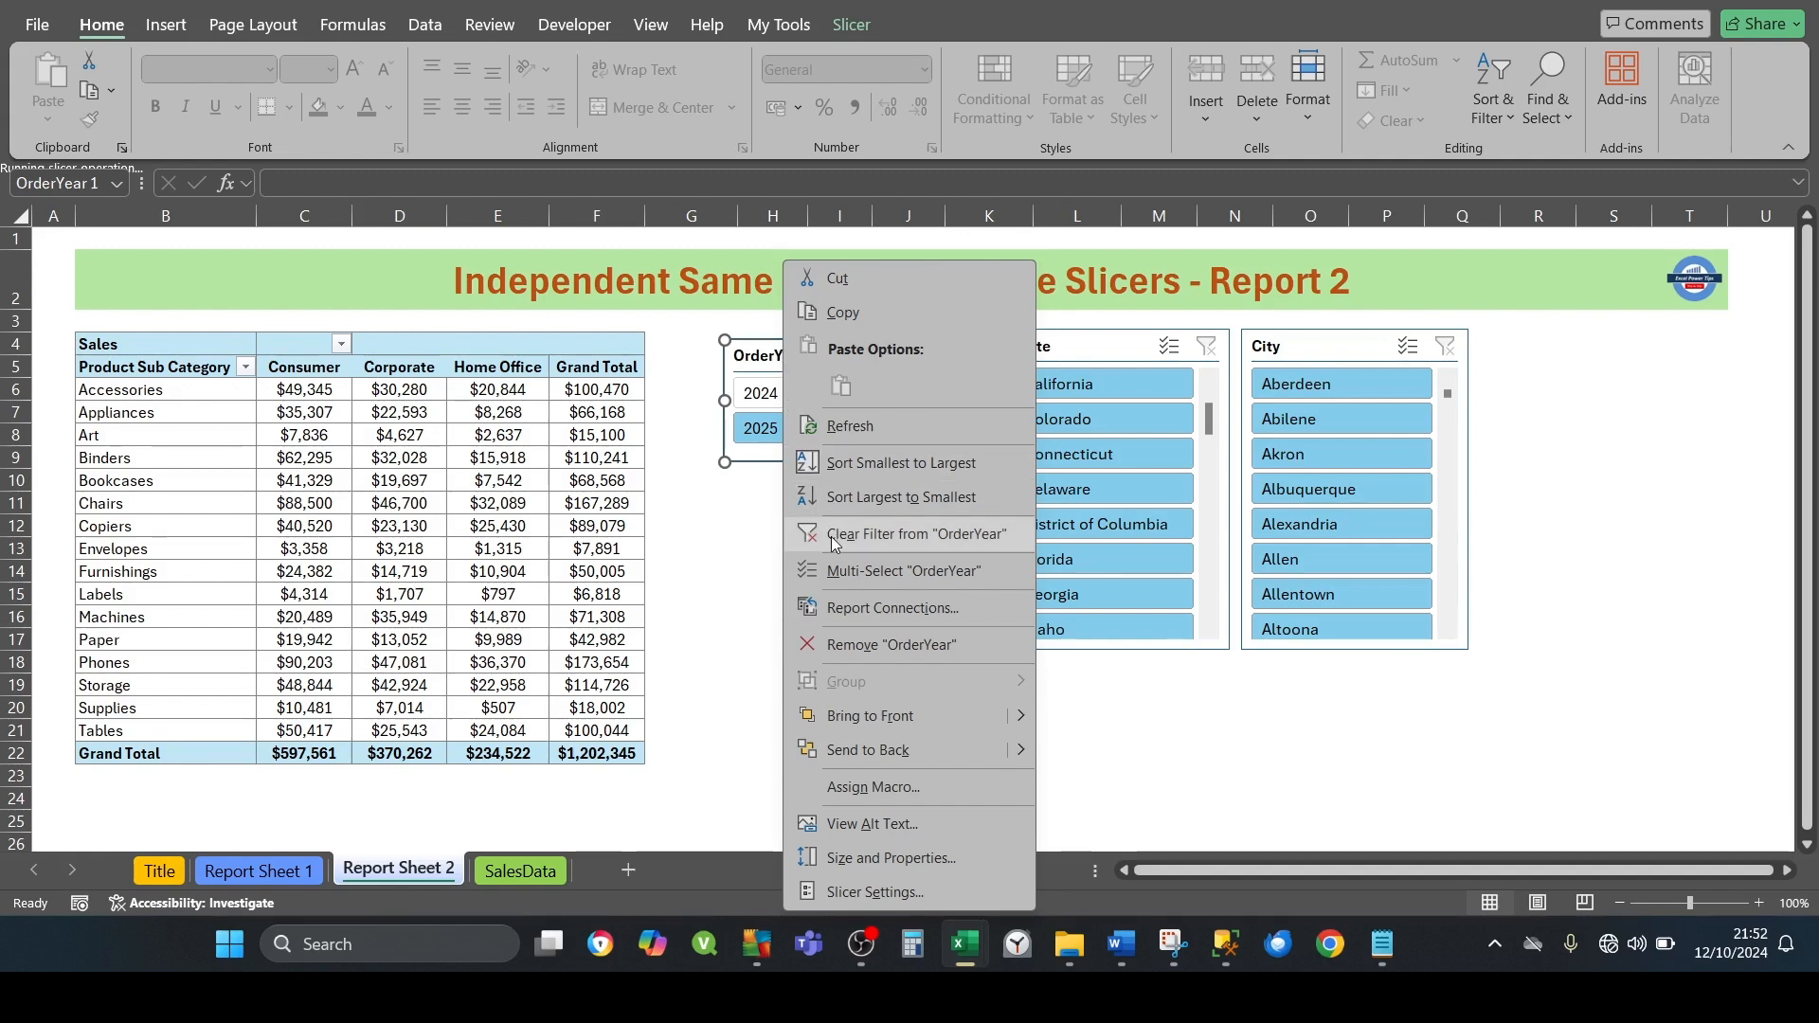
pyautogui.click(859, 615)
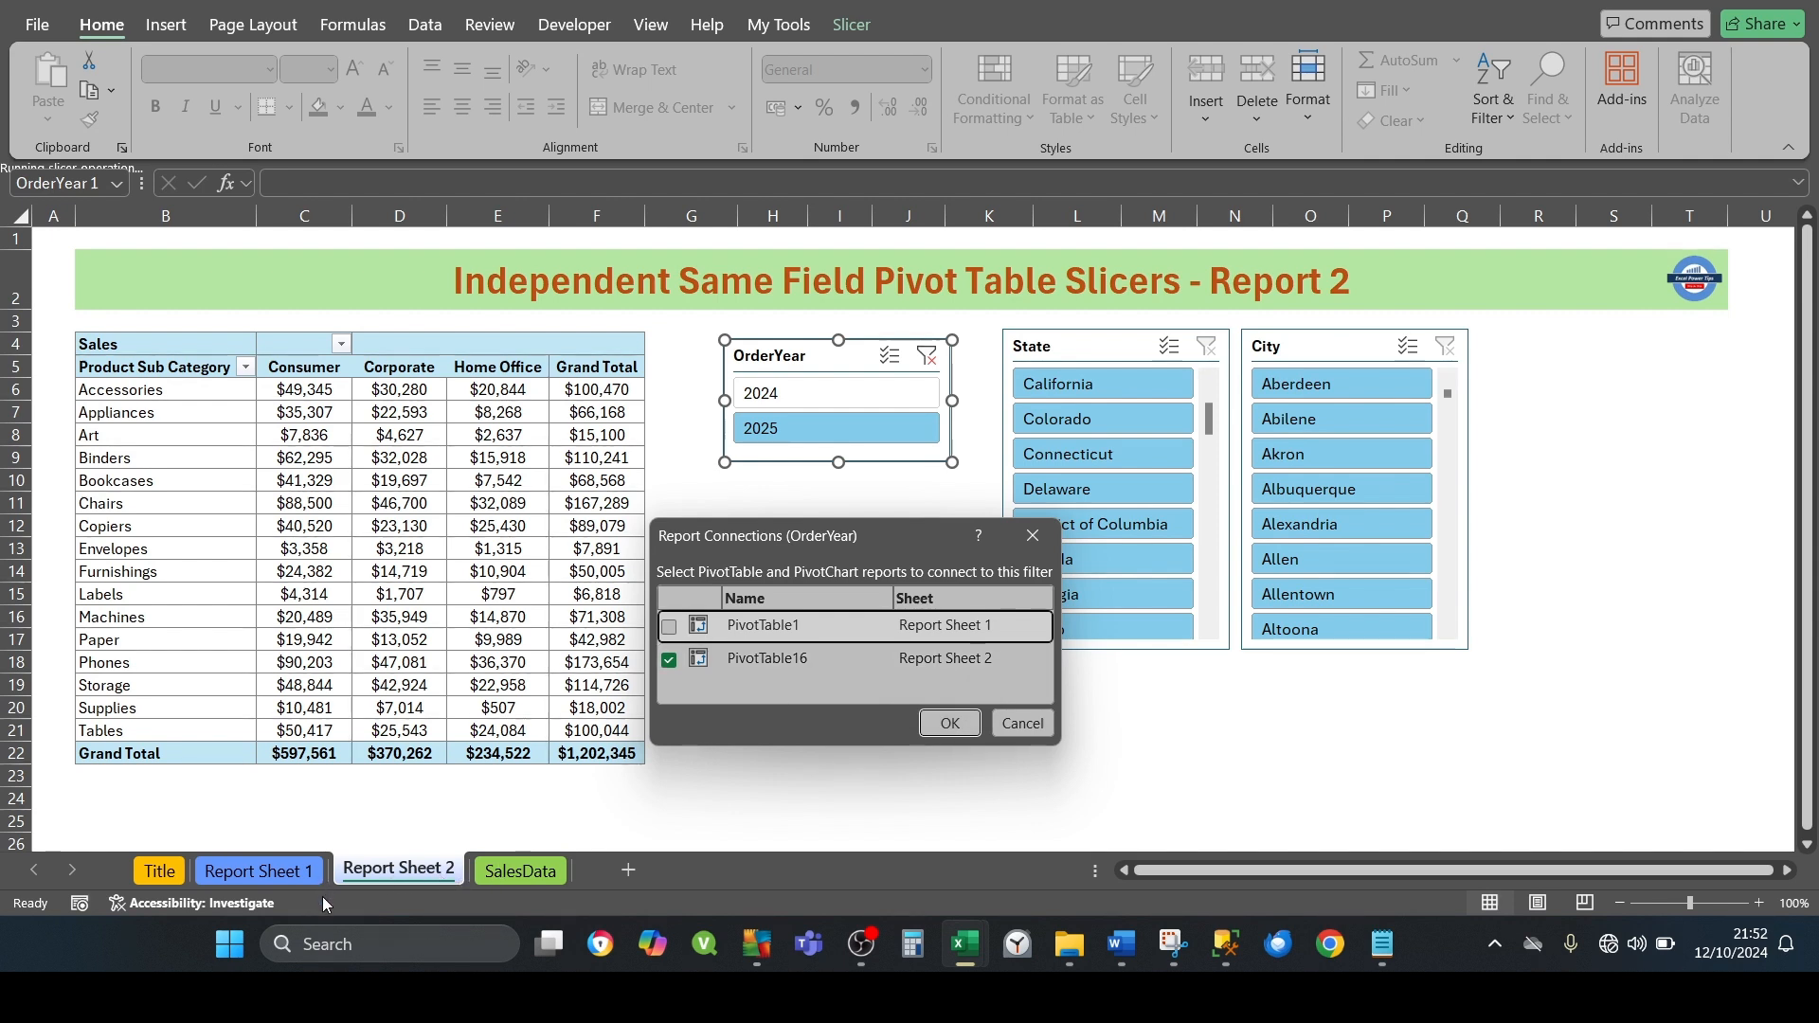
pyautogui.click(1020, 728)
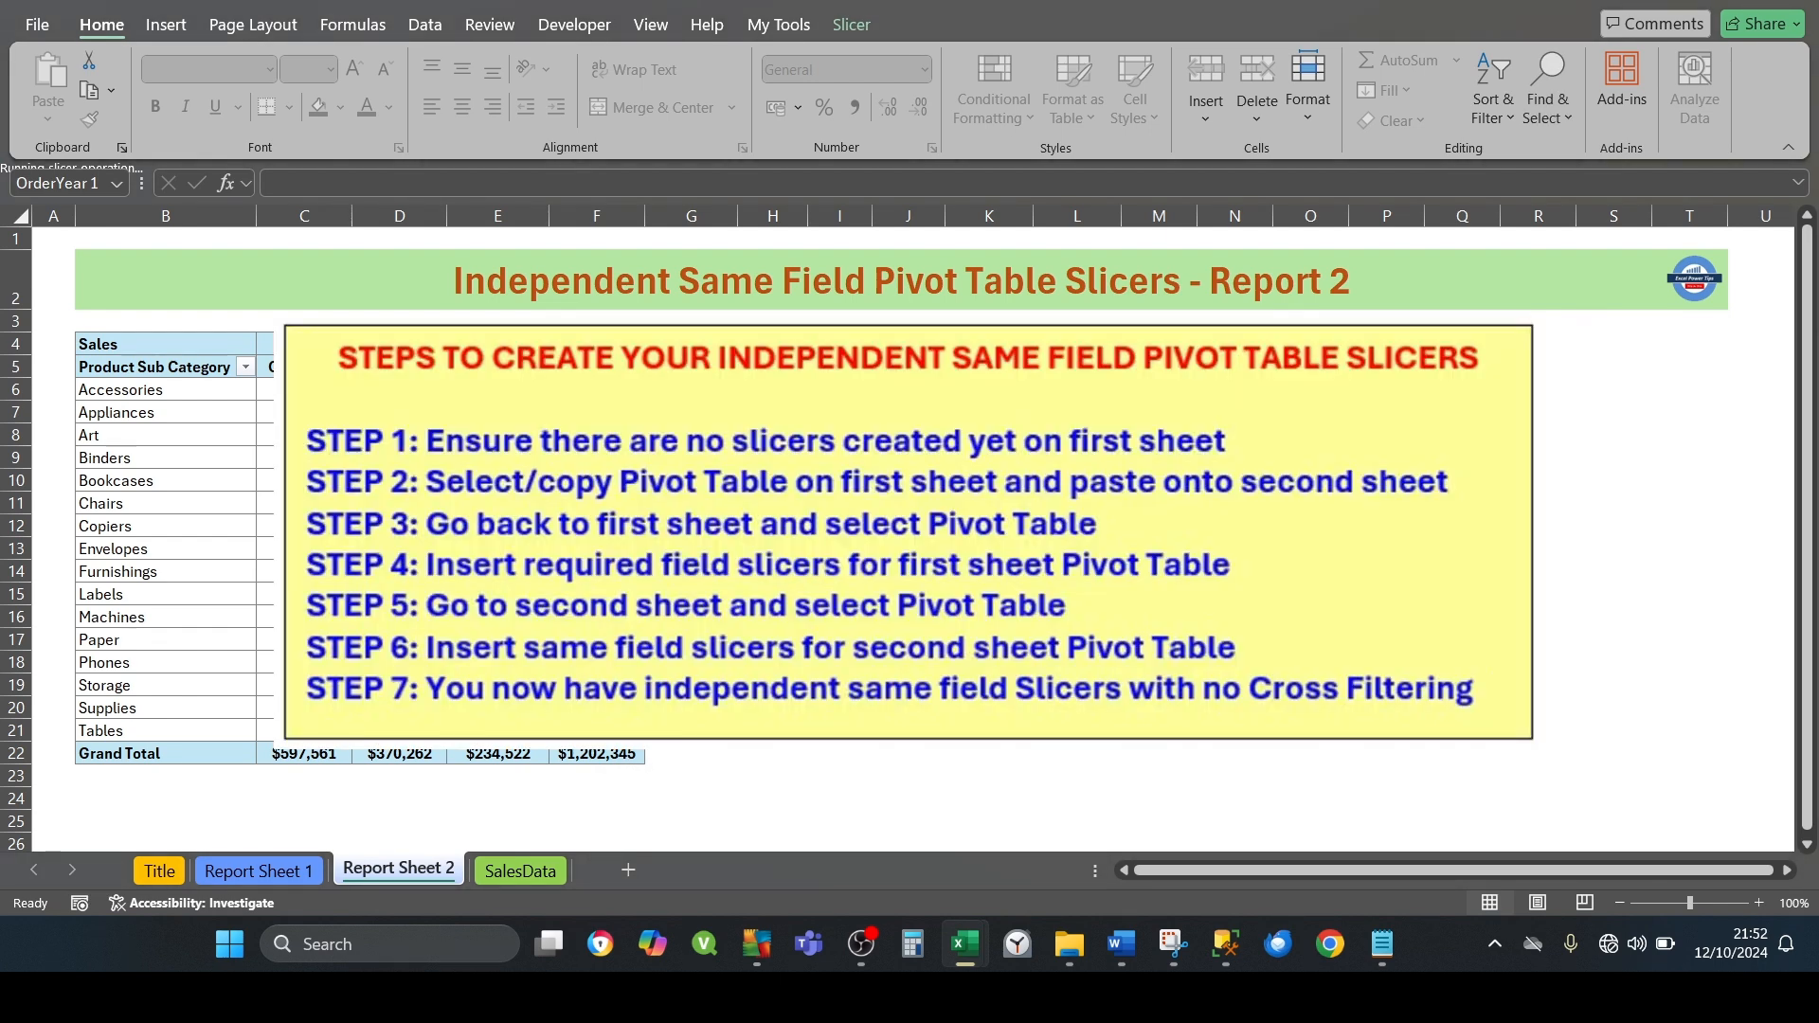